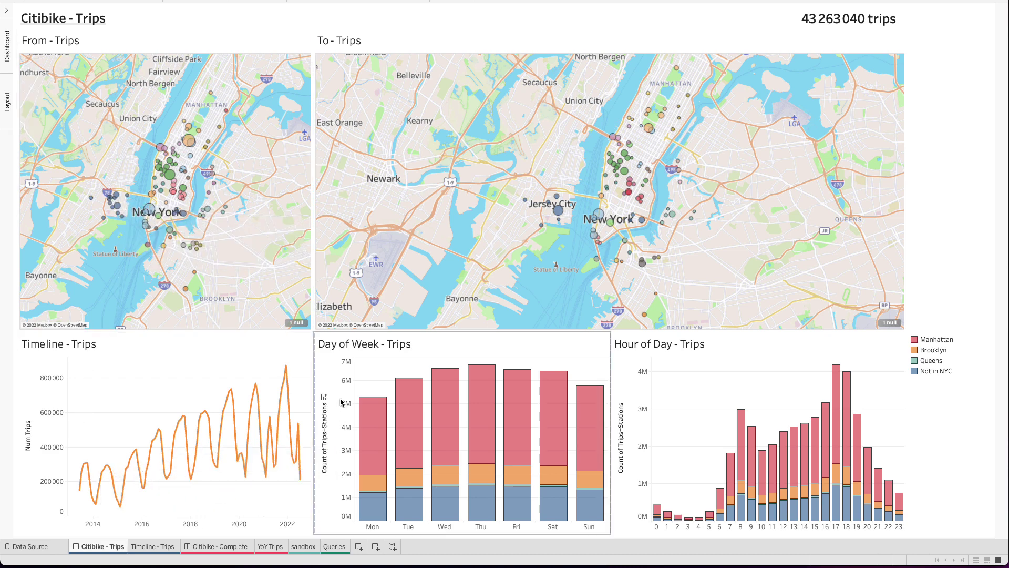
Step: Examine the trip counts per borough in the Day of Week and Hour of Day charts
{"action": "mouse_move", "coordinate": [383, 417]}
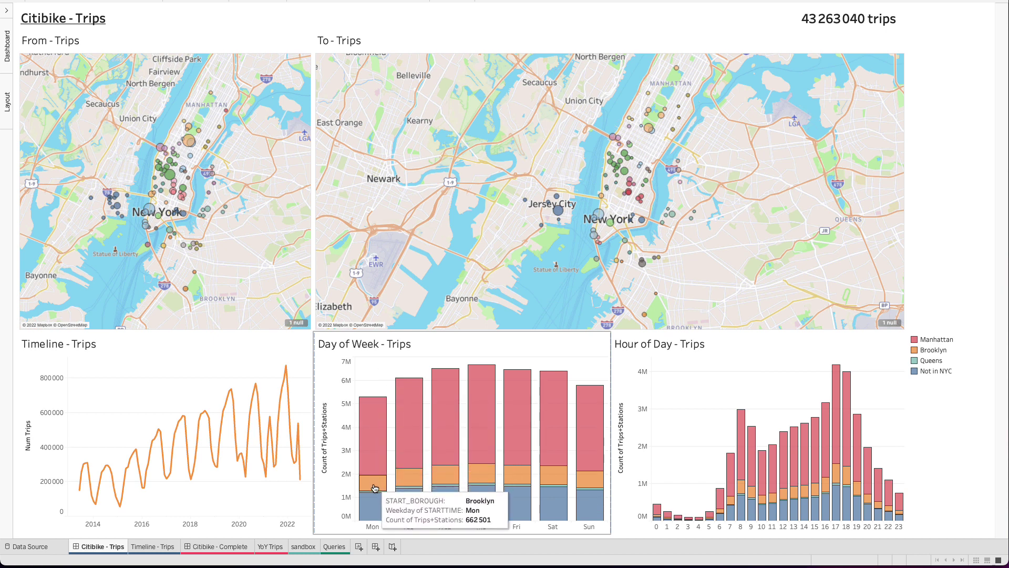
{"action": "mouse_move", "coordinate": [375, 499]}
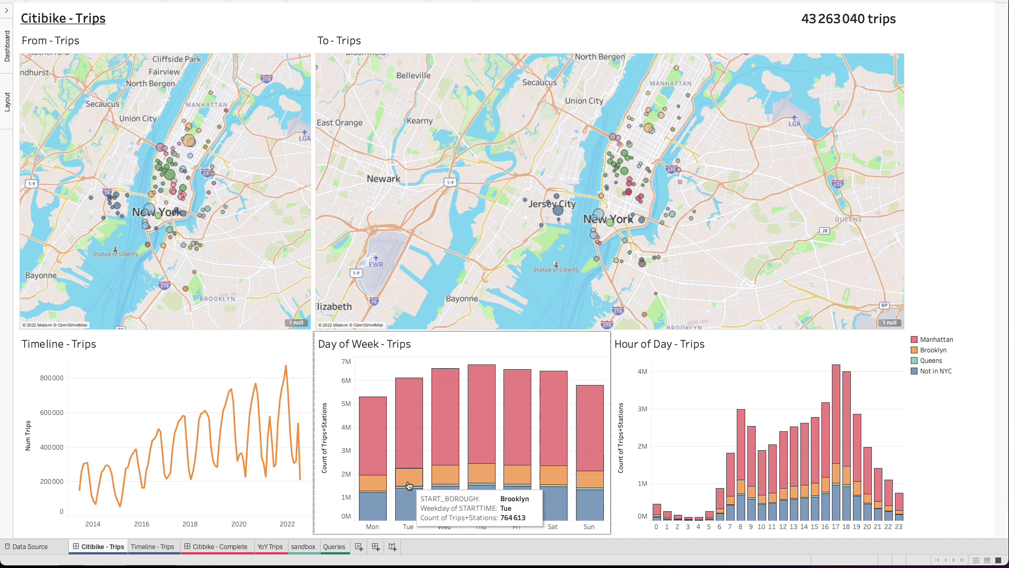
{"action": "mouse_move", "coordinate": [409, 462]}
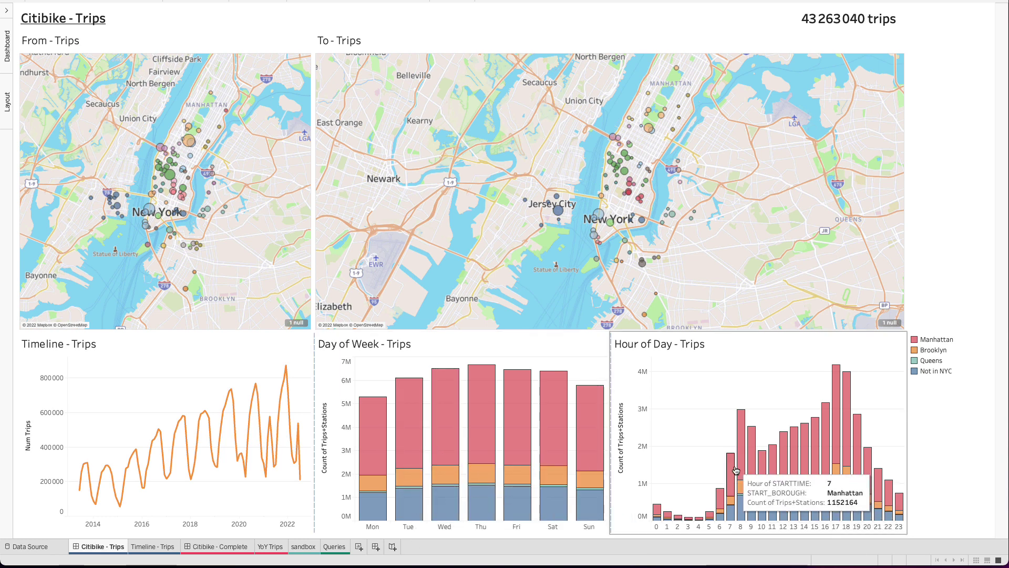
{"action": "mouse_move", "coordinate": [741, 486]}
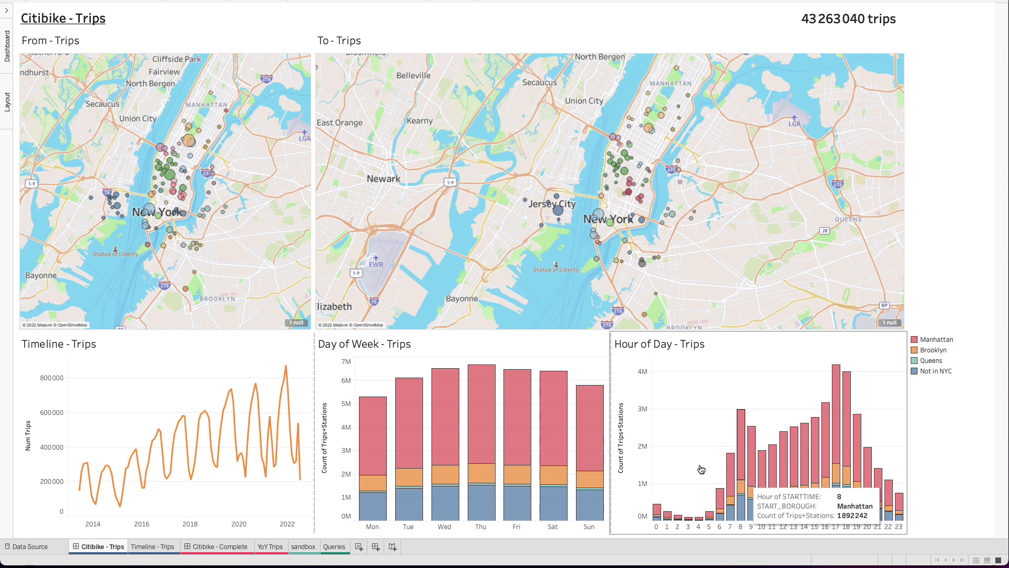
Step: Filter the dashboard to trips starting at Central Park S & 6 Ave on the From map, and clear that selection
{"action": "left_click", "coordinate": [188, 149]}
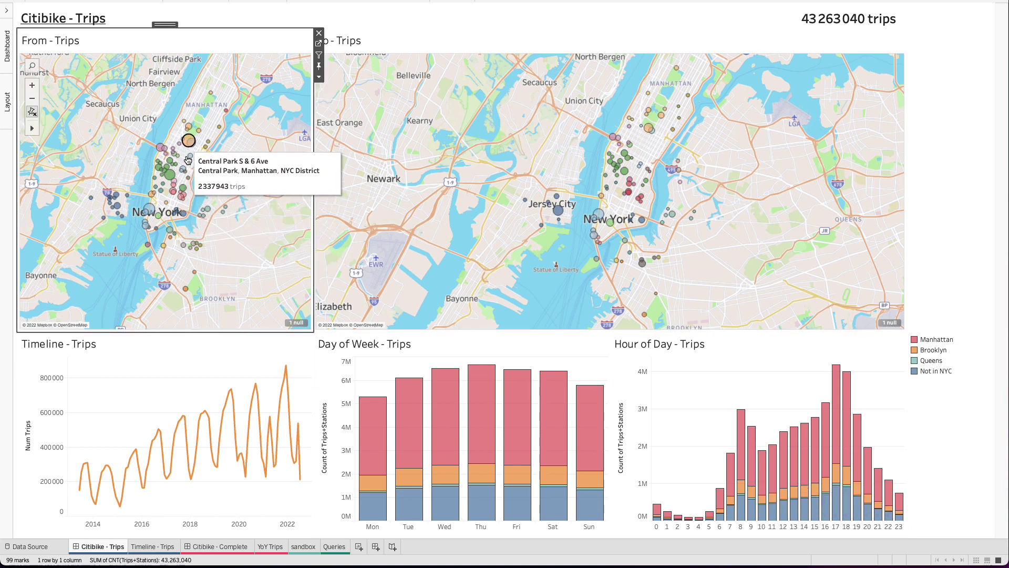
{"action": "left_click", "coordinate": [187, 160]}
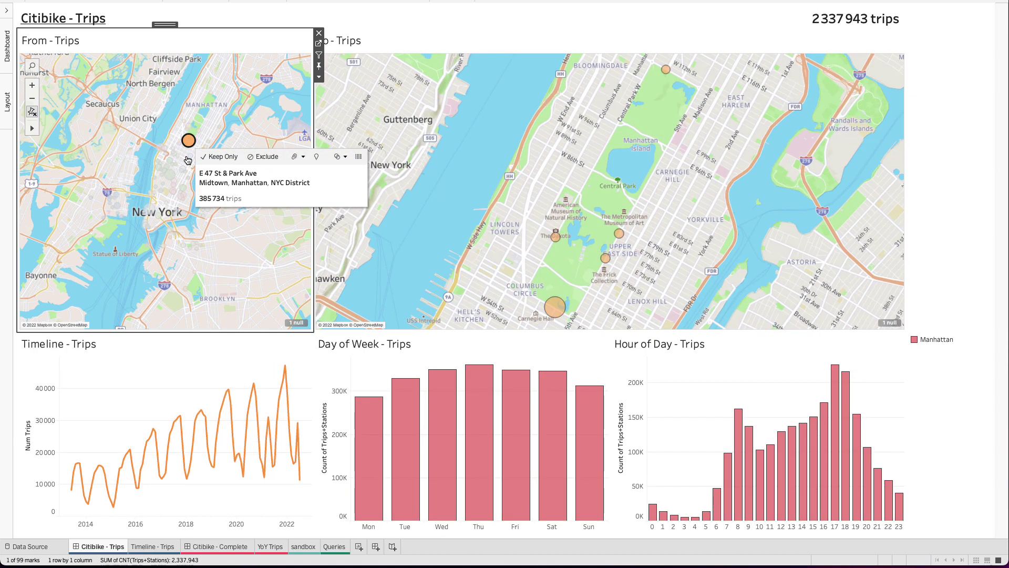
{"action": "left_click", "coordinate": [188, 149]}
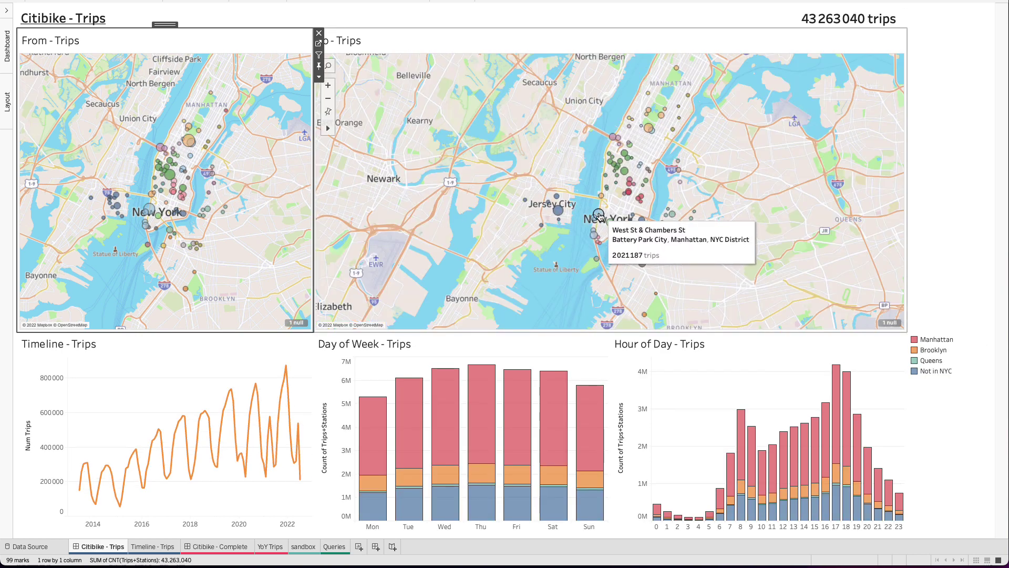
Step: Filter the dashboard to trips ending at West St & Chambers St using the To map
{"action": "left_click", "coordinate": [600, 216]}
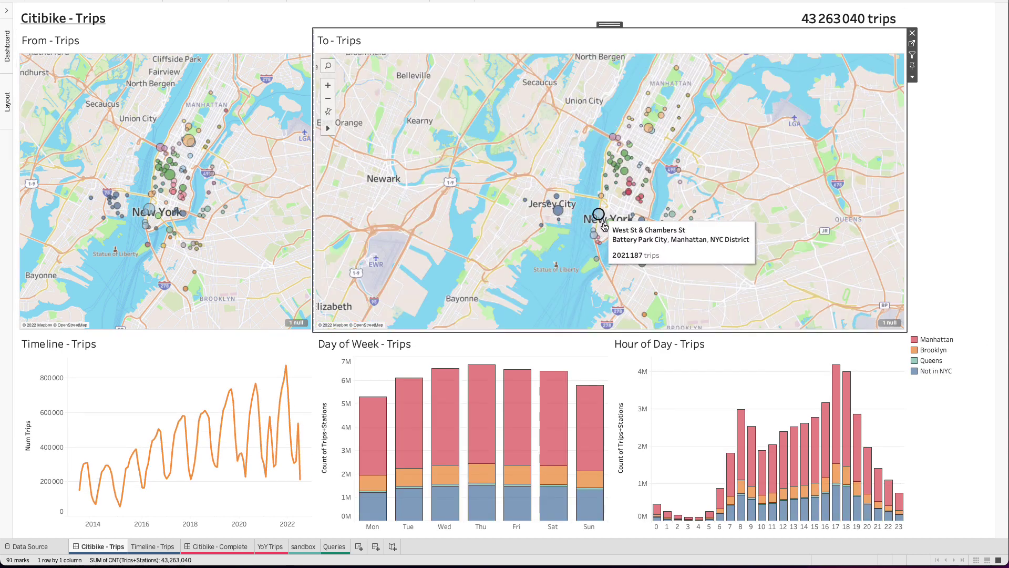
{"action": "left_click", "coordinate": [602, 224]}
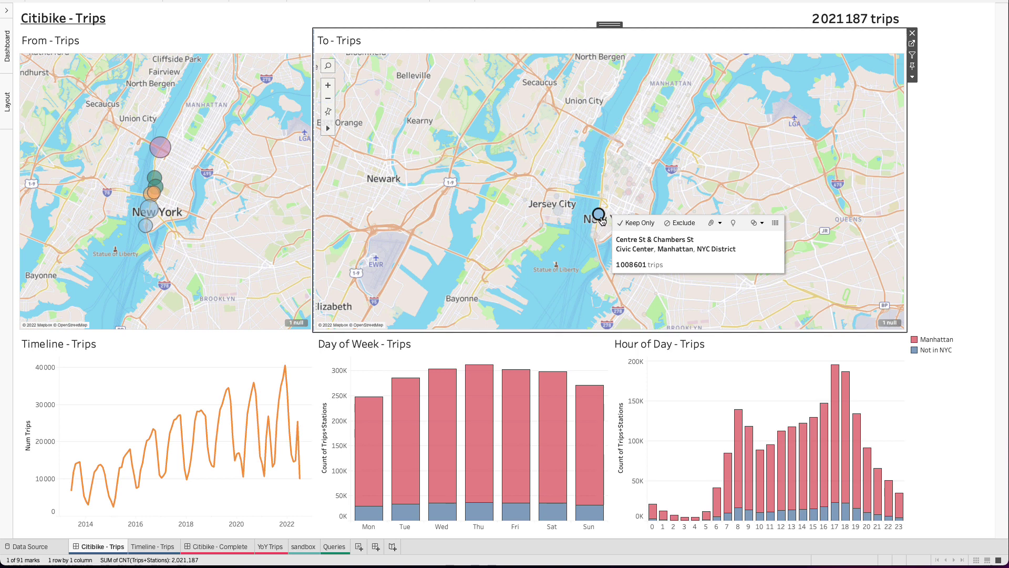
{"action": "left_click", "coordinate": [602, 220]}
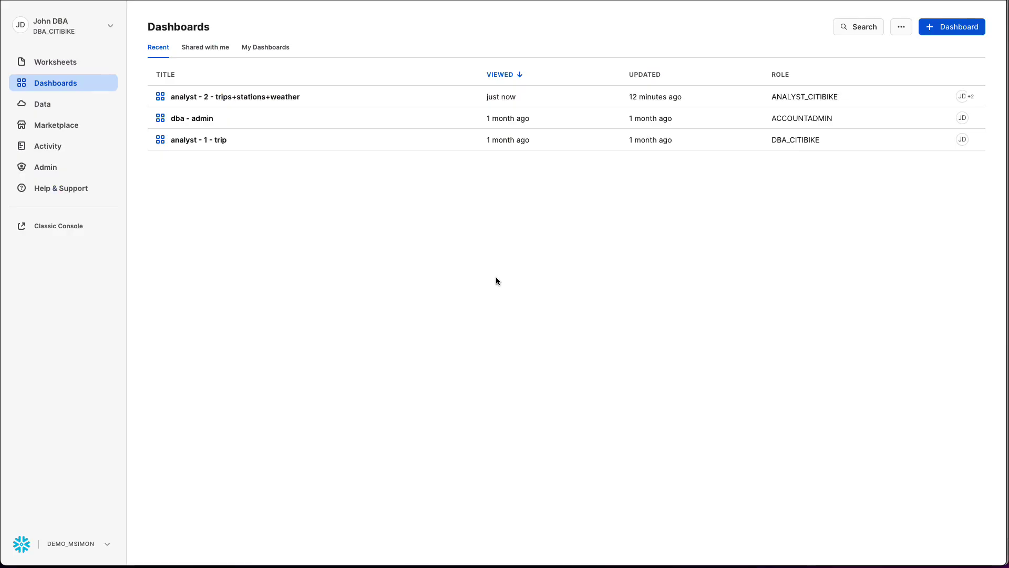
Step: Switch to Snowflake, show the worksheet list and look through the roles available for switching
{"action": "left_click", "coordinate": [93, 64]}
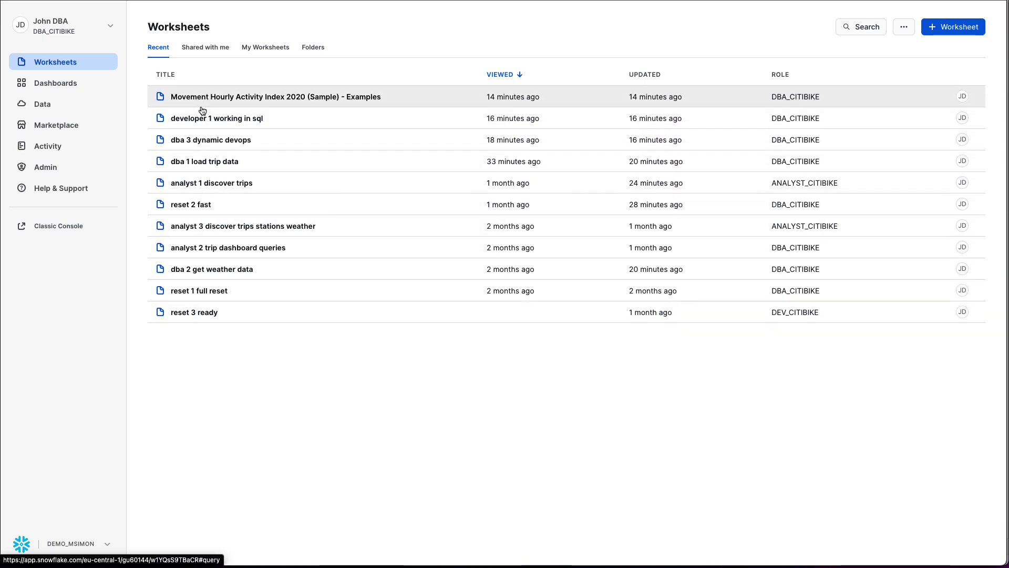
{"action": "left_click", "coordinate": [101, 34]}
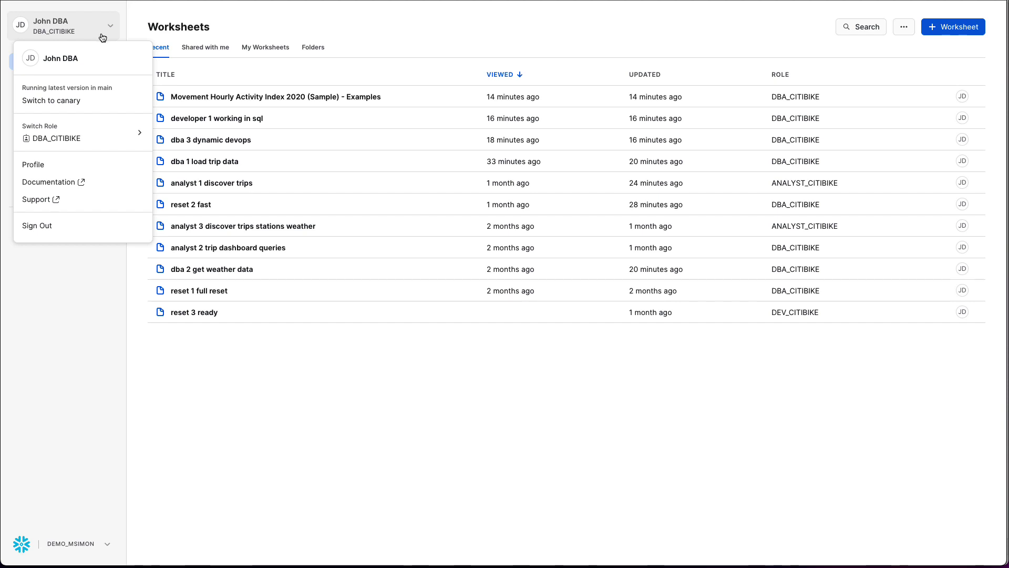
{"action": "mouse_move", "coordinate": [113, 143]}
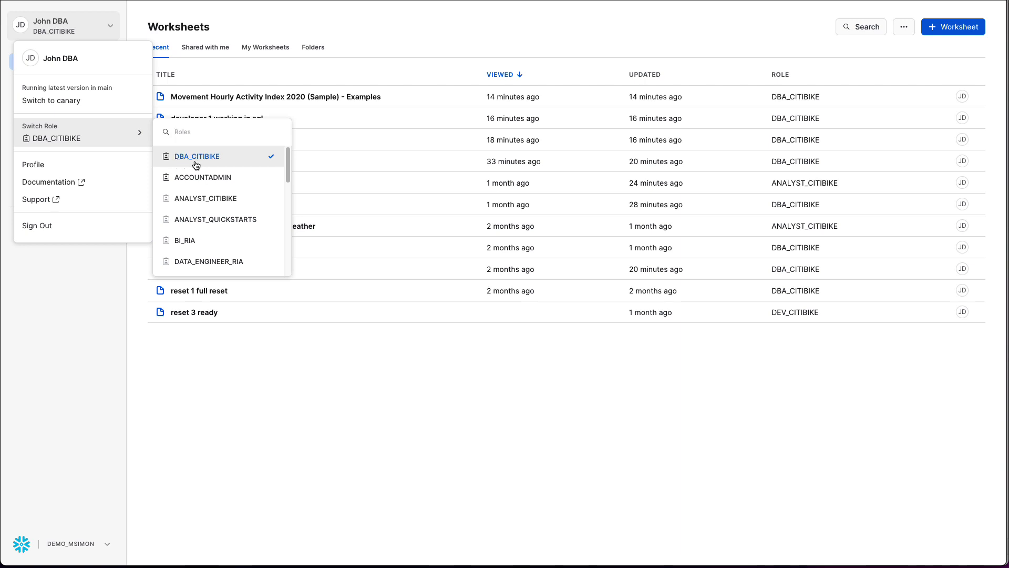
{"action": "left_click", "coordinate": [228, 387]}
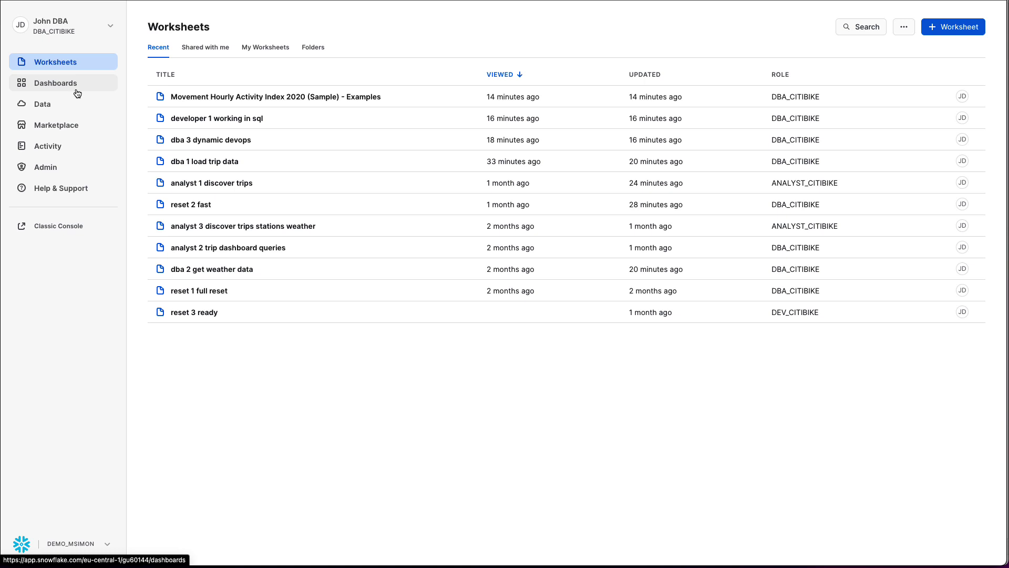
Step: Browse the databases and expand the tables and views in the CITIBIKE database's DEMO schema
{"action": "left_click", "coordinate": [54, 109]}
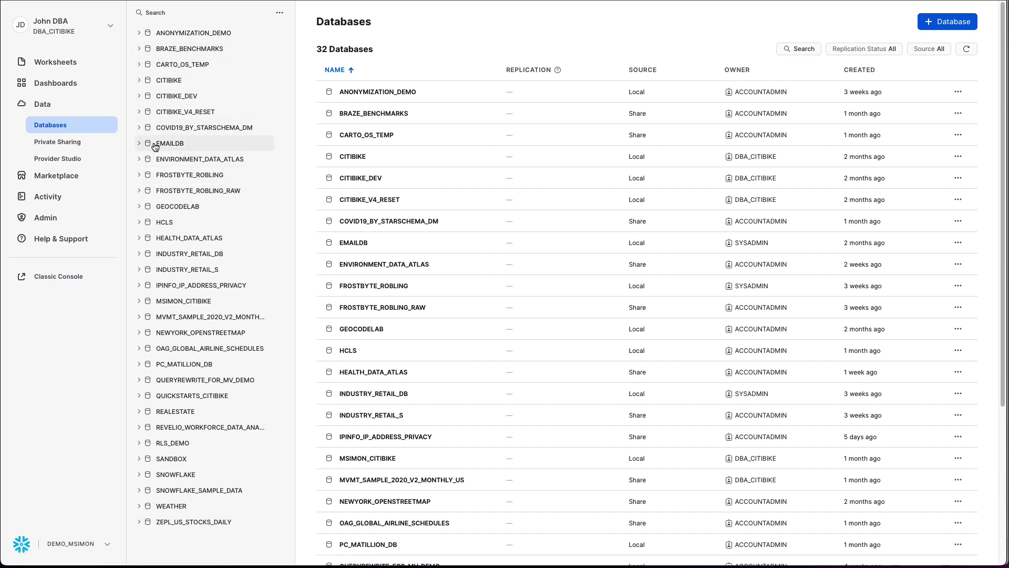
{"action": "left_click", "coordinate": [140, 81]}
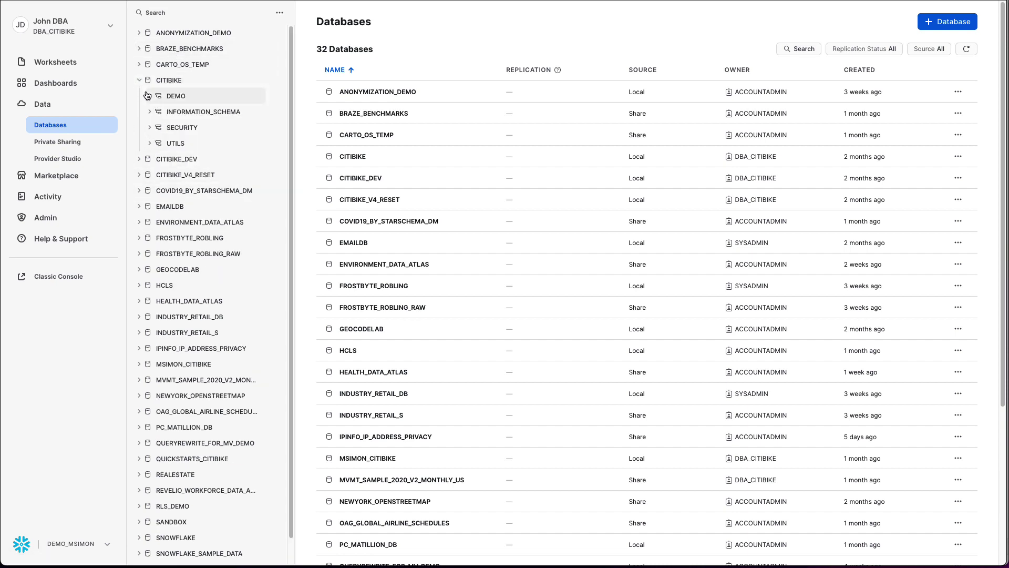
{"action": "left_click", "coordinate": [150, 96]}
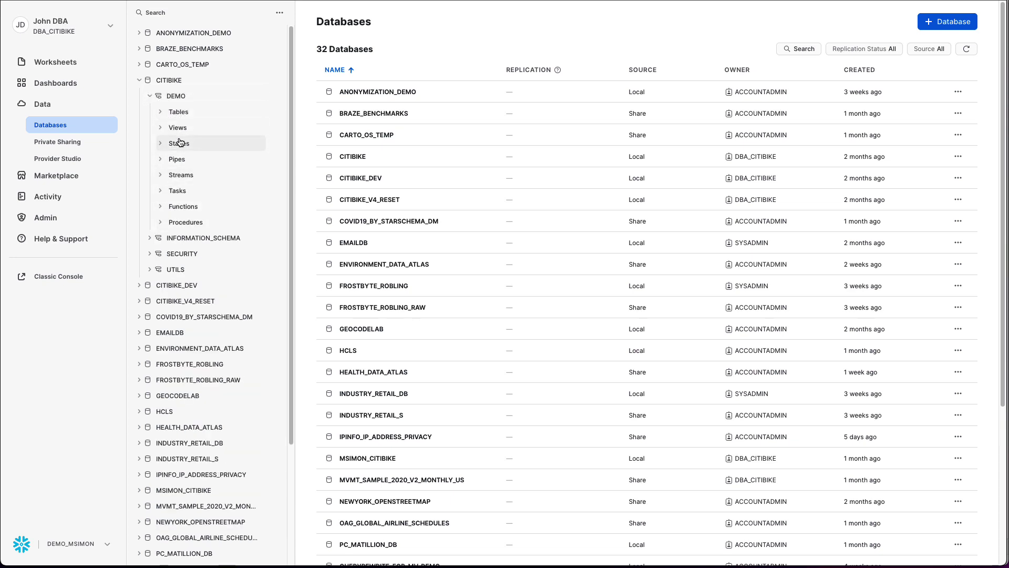
{"action": "left_click", "coordinate": [162, 113]}
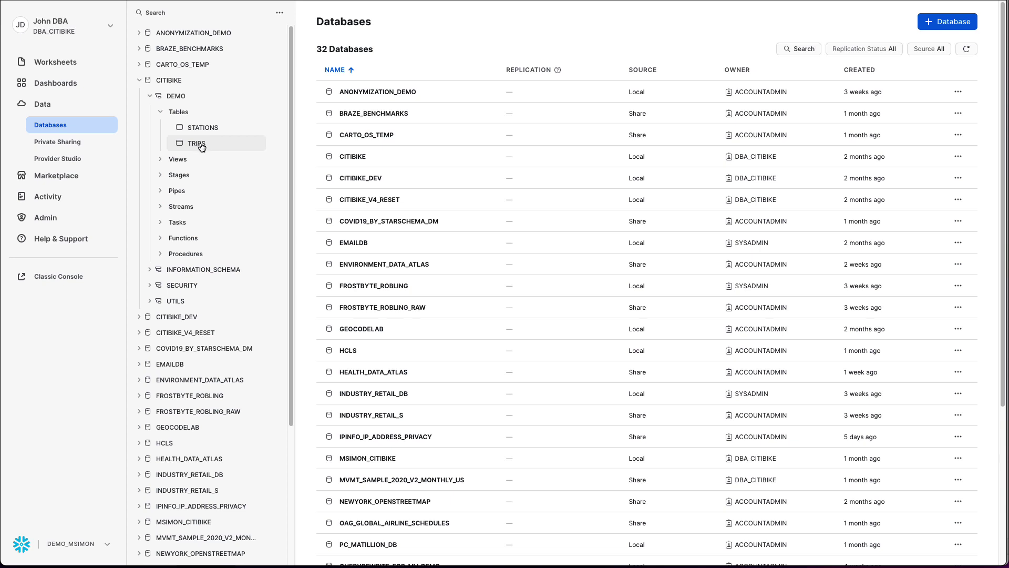
{"action": "left_click", "coordinate": [161, 161]}
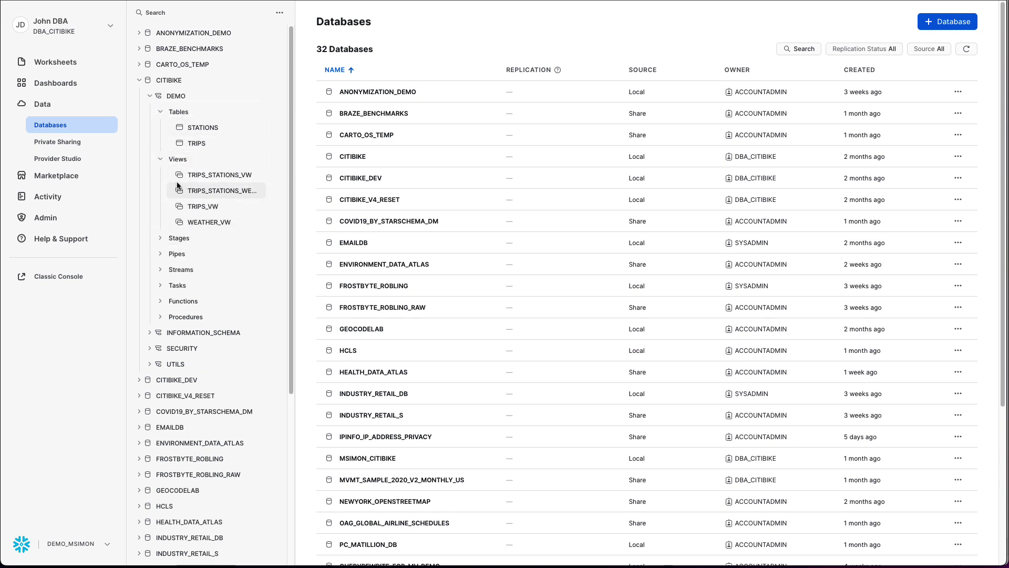
Step: View the data shared with and by the account, and open the Snowflake Marketplace
{"action": "left_click", "coordinate": [80, 149]}
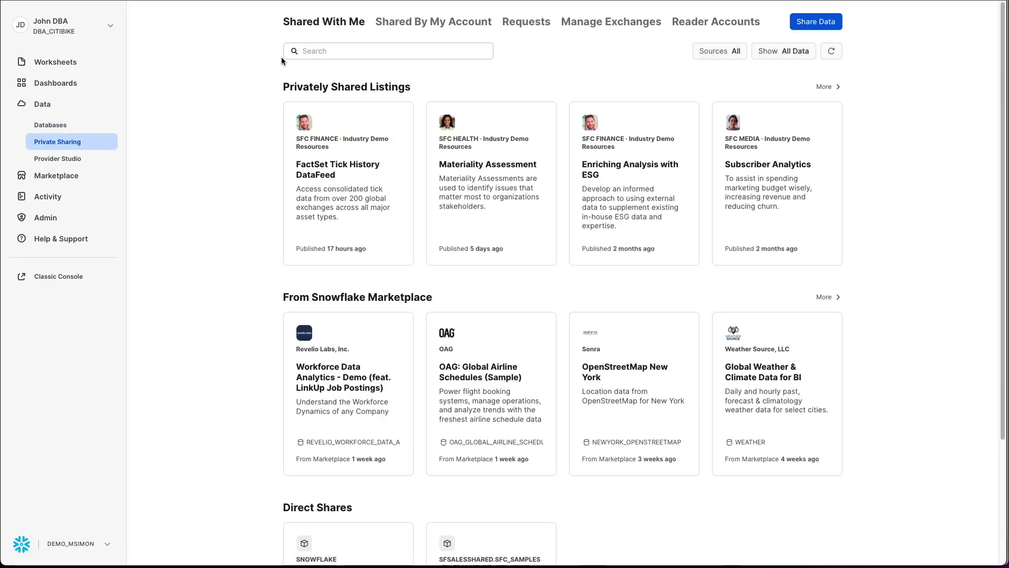
{"action": "left_click", "coordinate": [404, 22]}
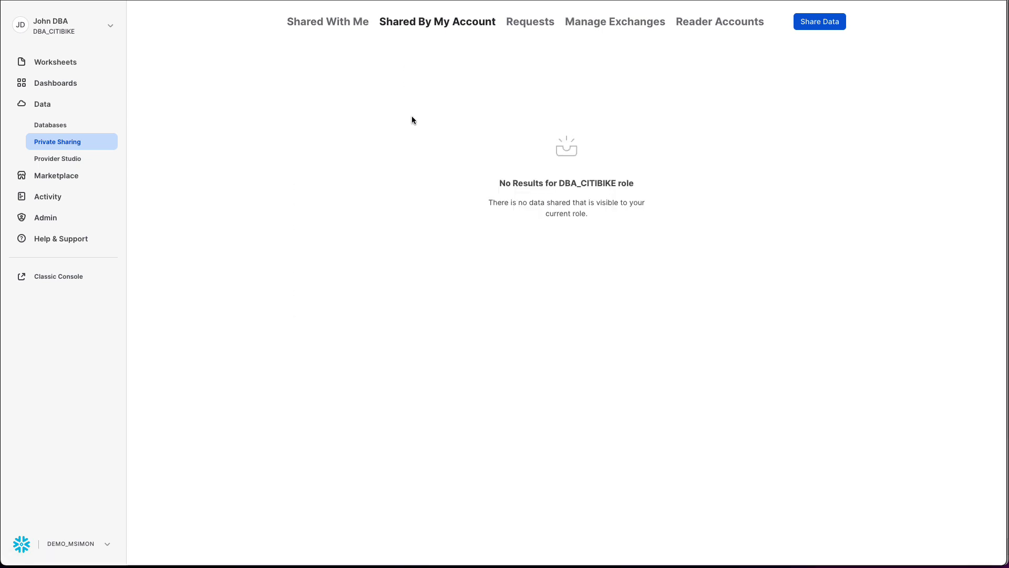
{"action": "left_click", "coordinate": [60, 182]}
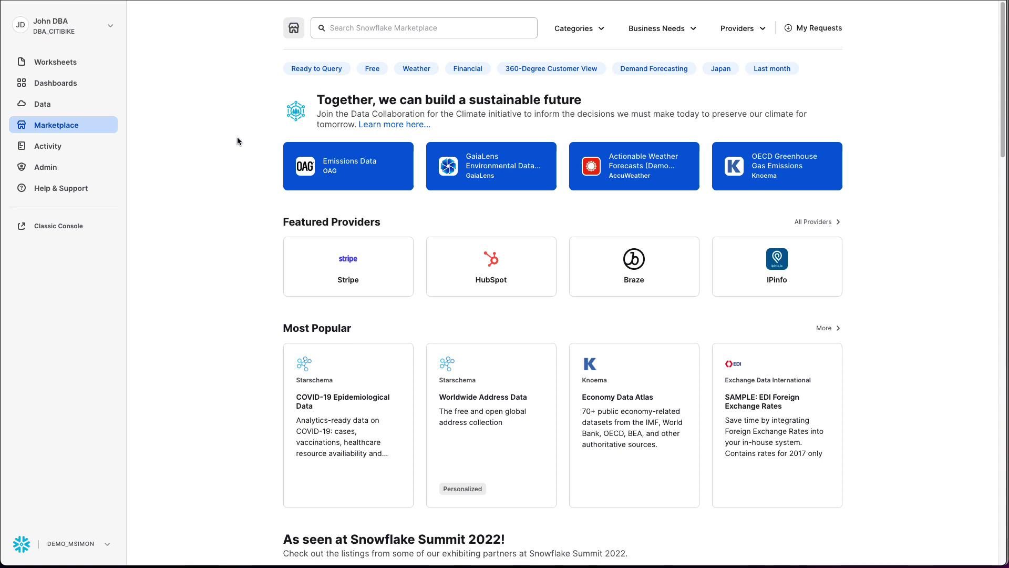
Step: Browse the query history and remove its user filter to list the queries of all users
{"action": "left_click", "coordinate": [75, 150]}
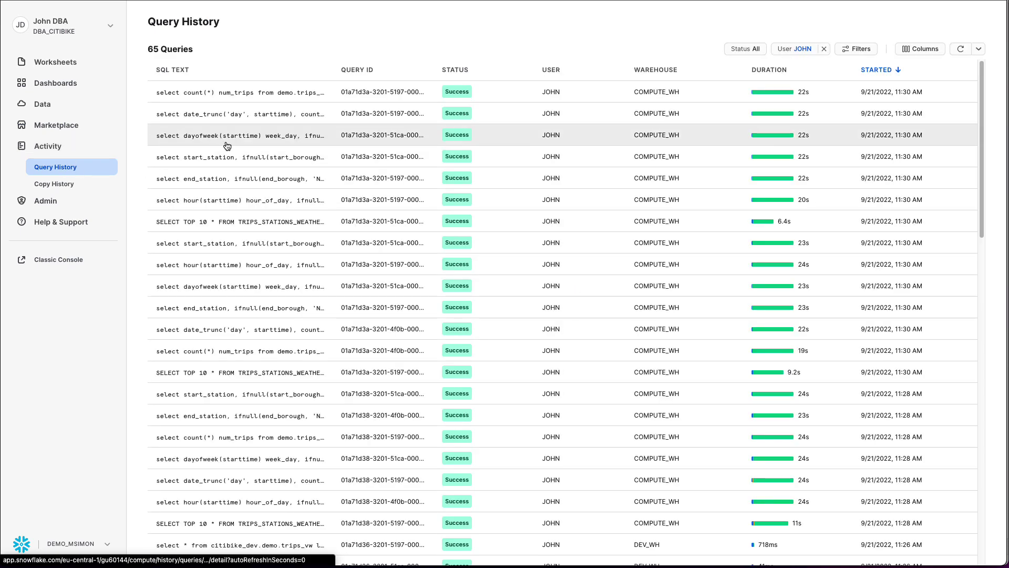
{"action": "scroll", "coordinate": [261, 181], "scroll_direction": "down", "scroll_amount": 2}
{"action": "scroll", "coordinate": [261, 181], "scroll_direction": "down", "scroll_amount": 10}
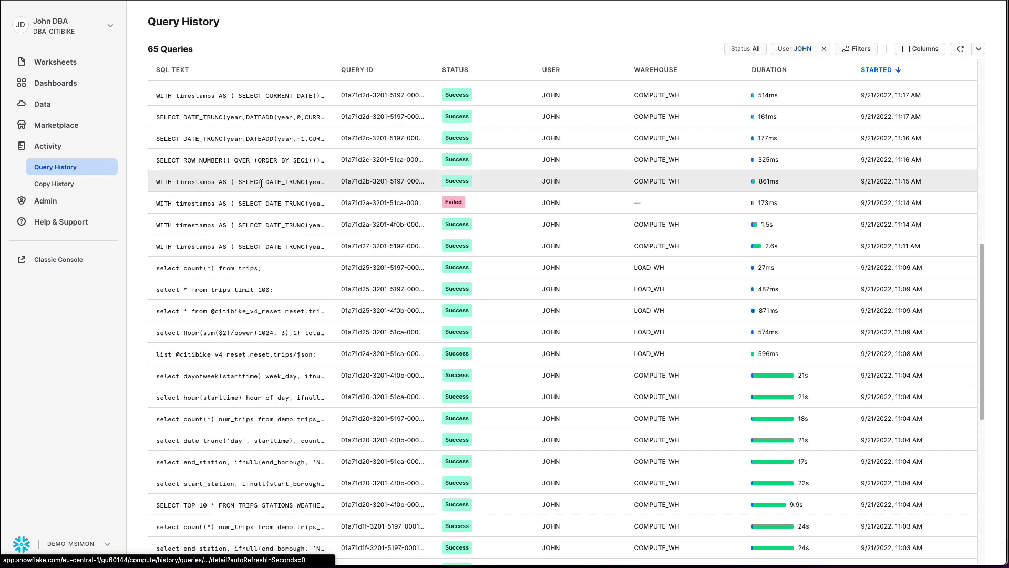
{"action": "mouse_move", "coordinate": [261, 187]}
{"action": "scroll", "coordinate": [265, 194], "scroll_direction": "up", "scroll_amount": 12}
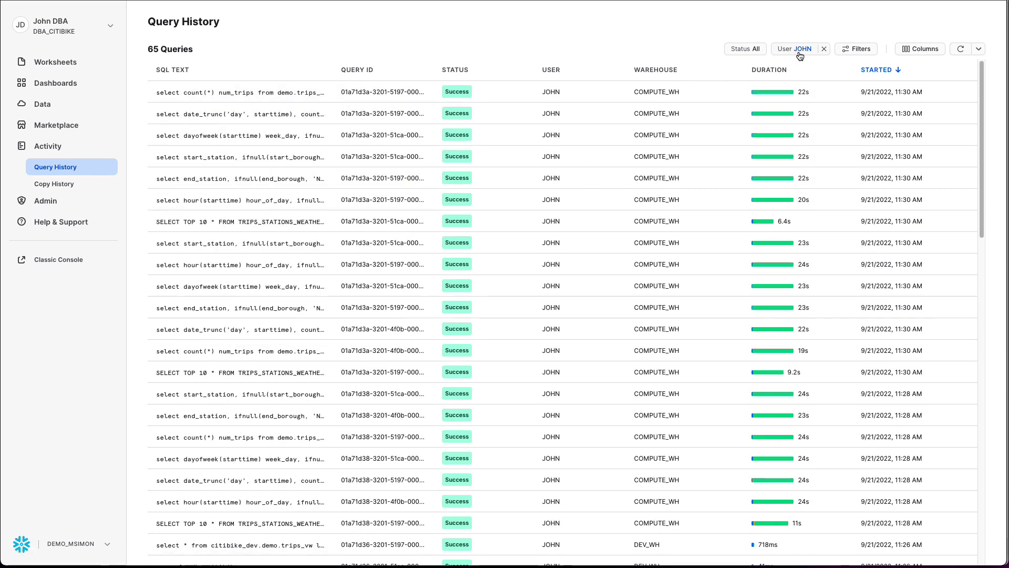
{"action": "left_click", "coordinate": [823, 49]}
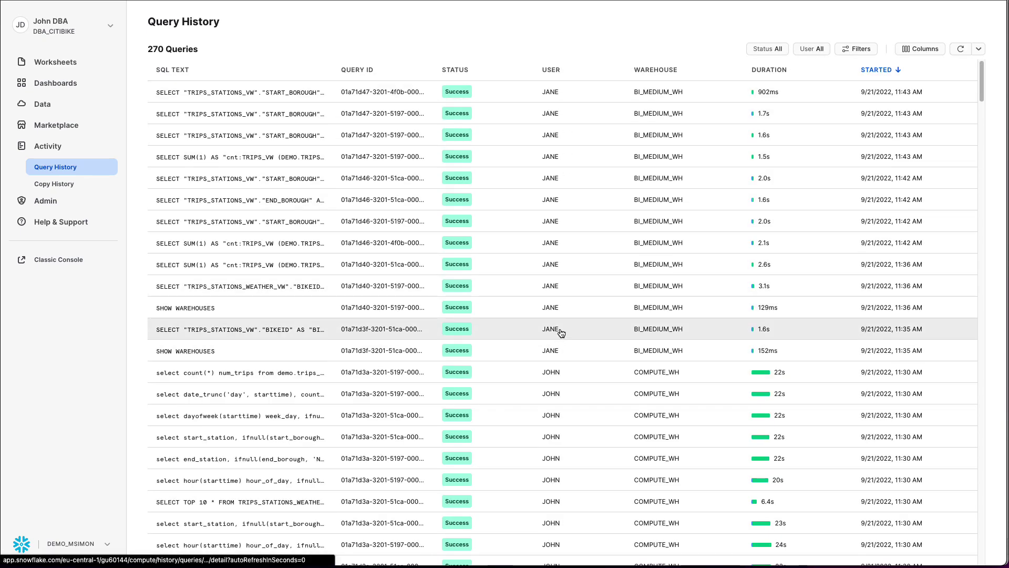
Step: Open the most recent query and examine its query profile down to the lowest table scan nodes
{"action": "left_click", "coordinate": [255, 100]}
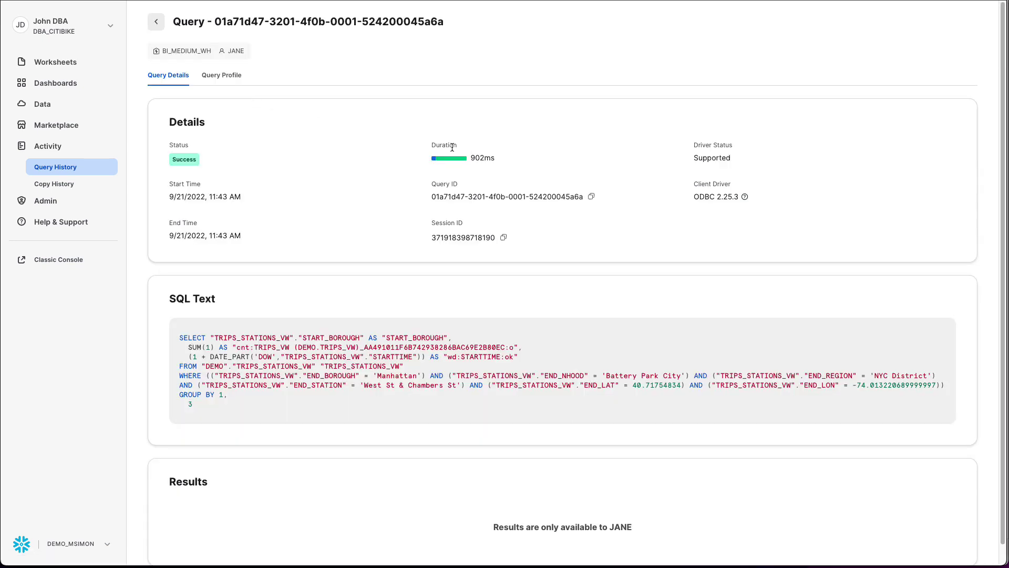
{"action": "left_click", "coordinate": [225, 77]}
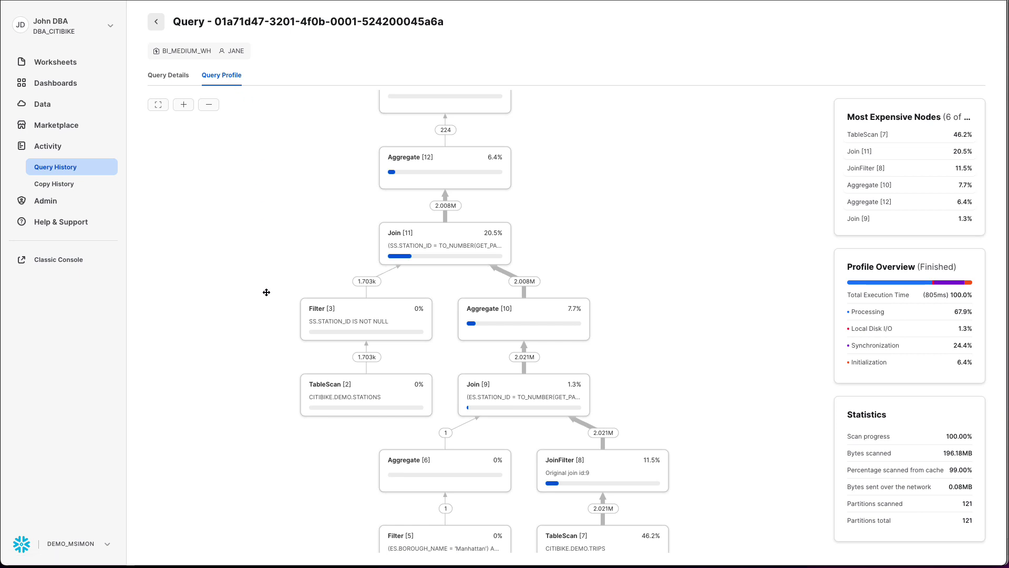
{"action": "left_click_drag", "start_coordinate": [266, 292], "coordinate": [226, 227]}
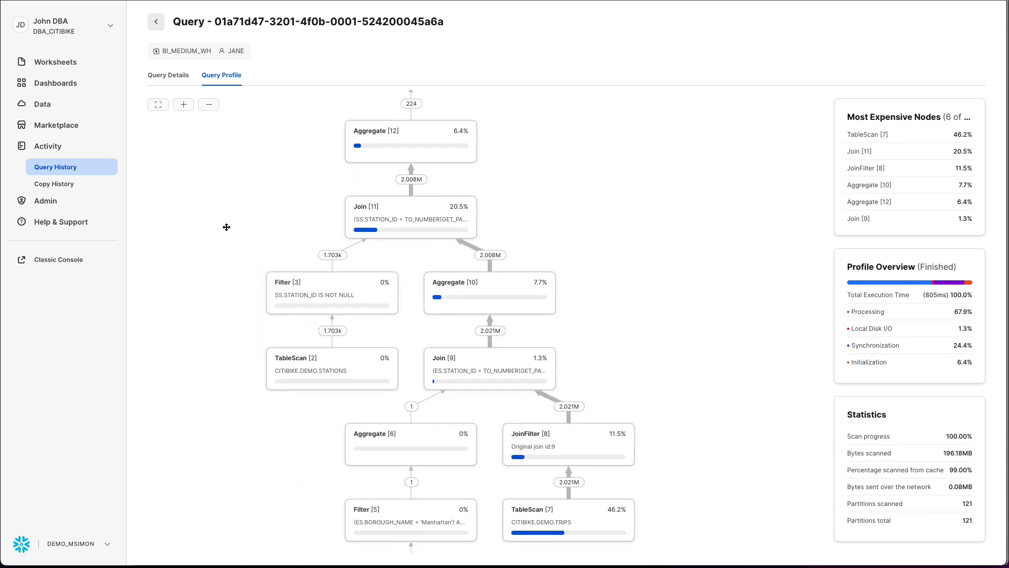
{"action": "left_click_drag", "start_coordinate": [231, 401], "coordinate": [223, 313]}
{"action": "left_click_drag", "start_coordinate": [275, 378], "coordinate": [275, 300]}
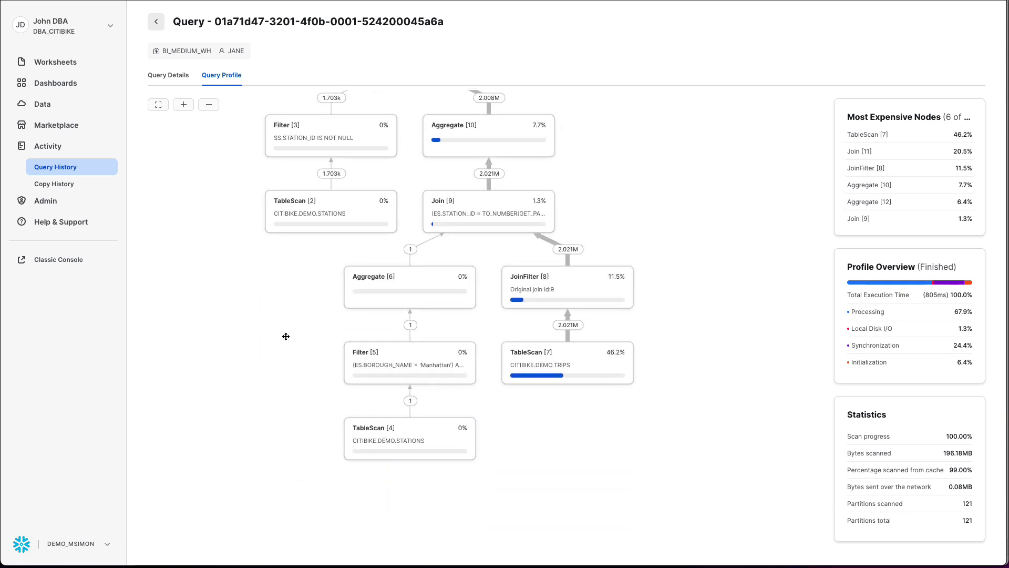
Step: Display the account's usage data with the ACCOUNTADMIN role and the COMPUTE_WH warehouse
{"action": "left_click", "coordinate": [86, 202]}
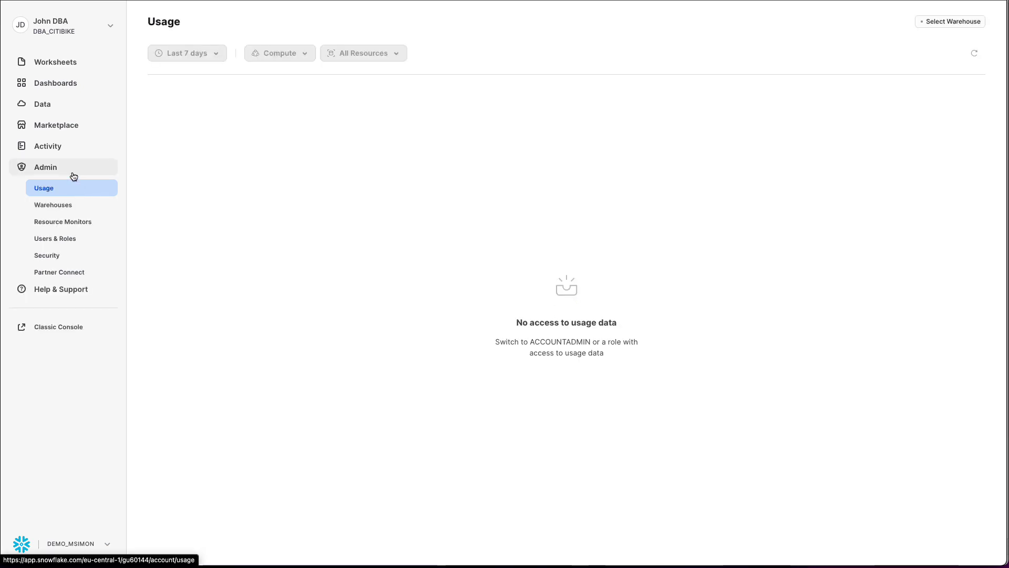
{"action": "left_click", "coordinate": [72, 31]}
{"action": "mouse_move", "coordinate": [113, 136]}
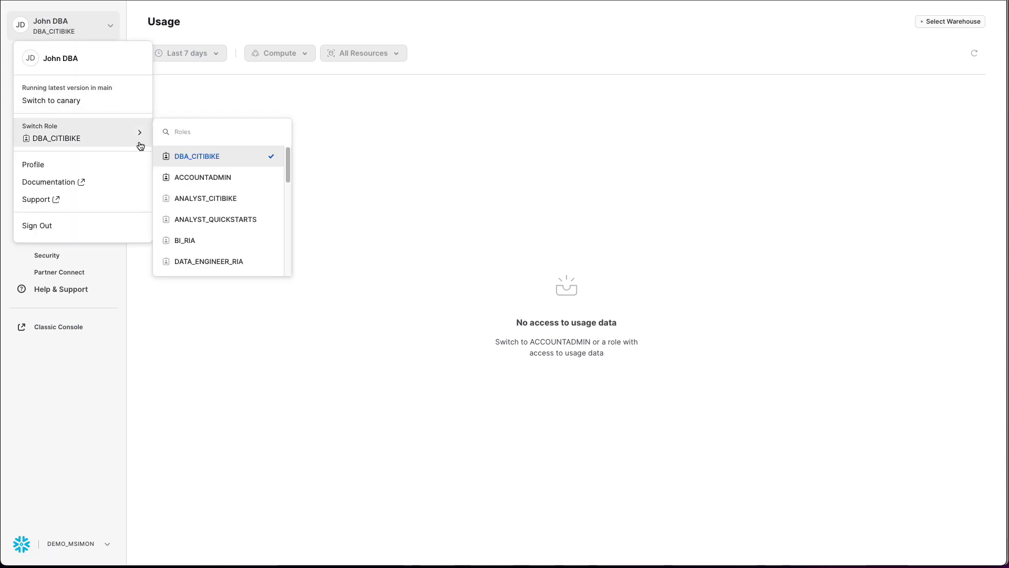
{"action": "left_click", "coordinate": [197, 176]}
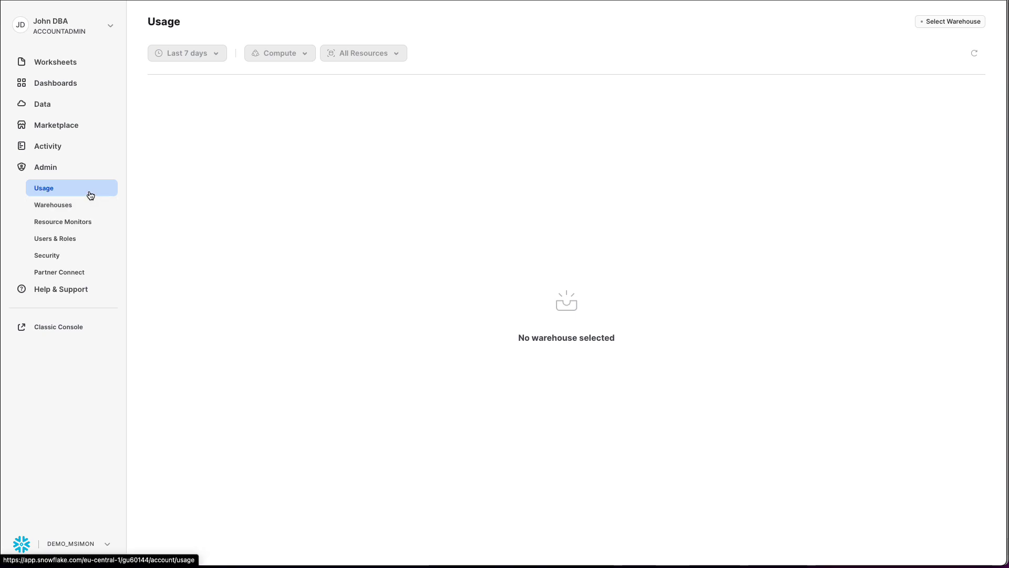
{"action": "left_click", "coordinate": [932, 23]}
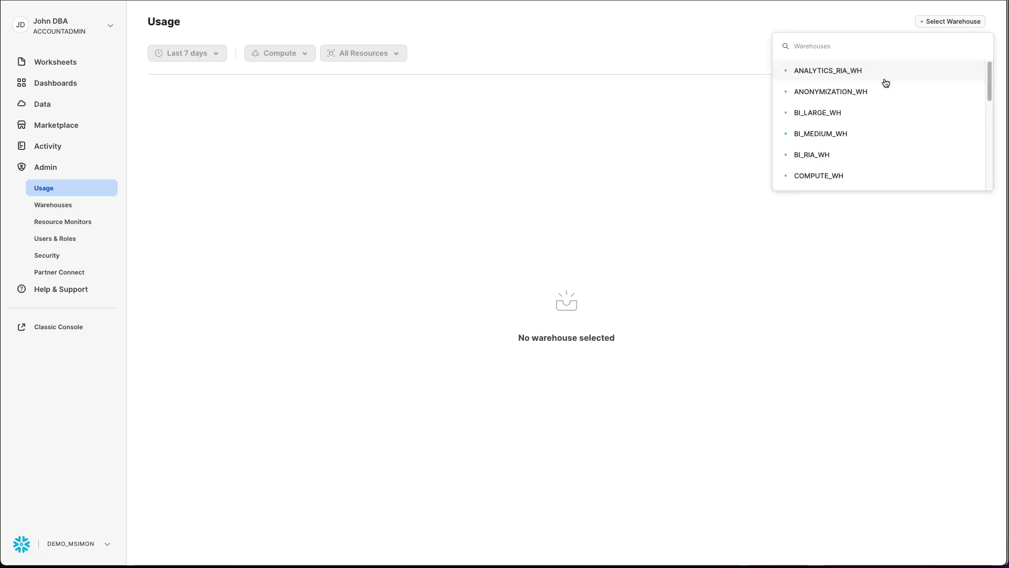
{"action": "left_click", "coordinate": [851, 174]}
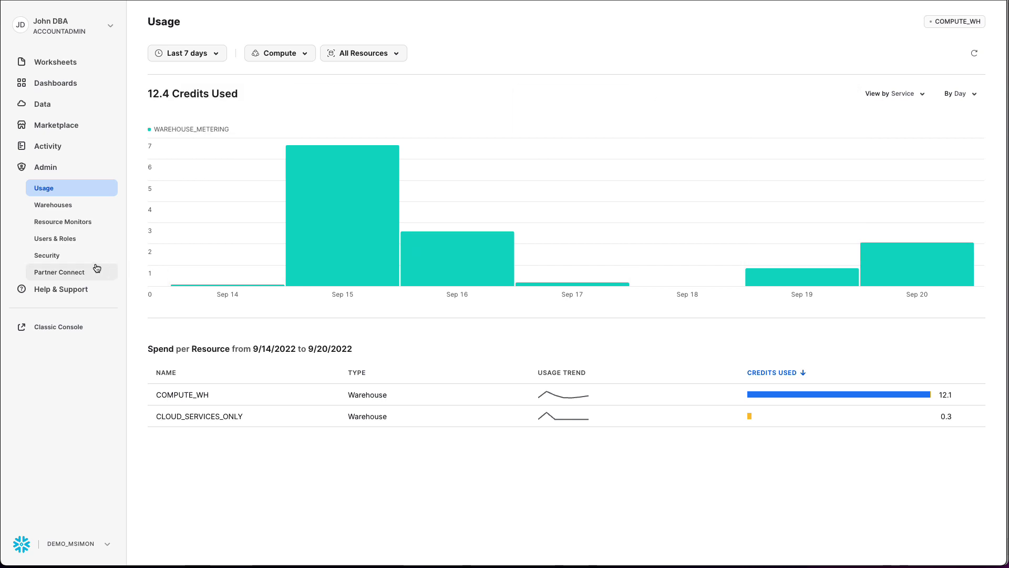
Step: Open the COMPUTE_WH warehouse from the account's warehouses and review its activity, details and privileges
{"action": "left_click", "coordinate": [68, 207]}
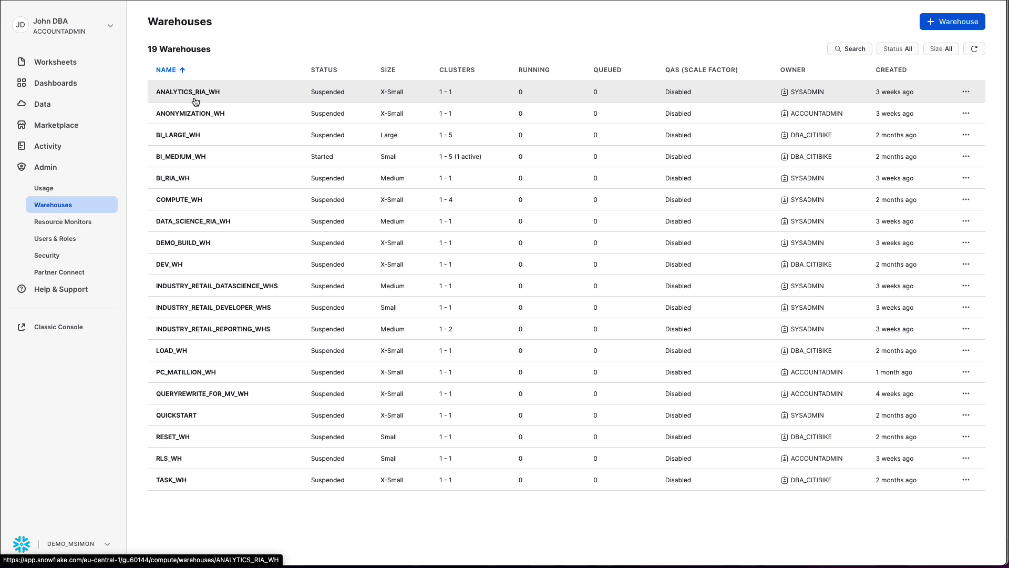
{"action": "left_click", "coordinate": [209, 201]}
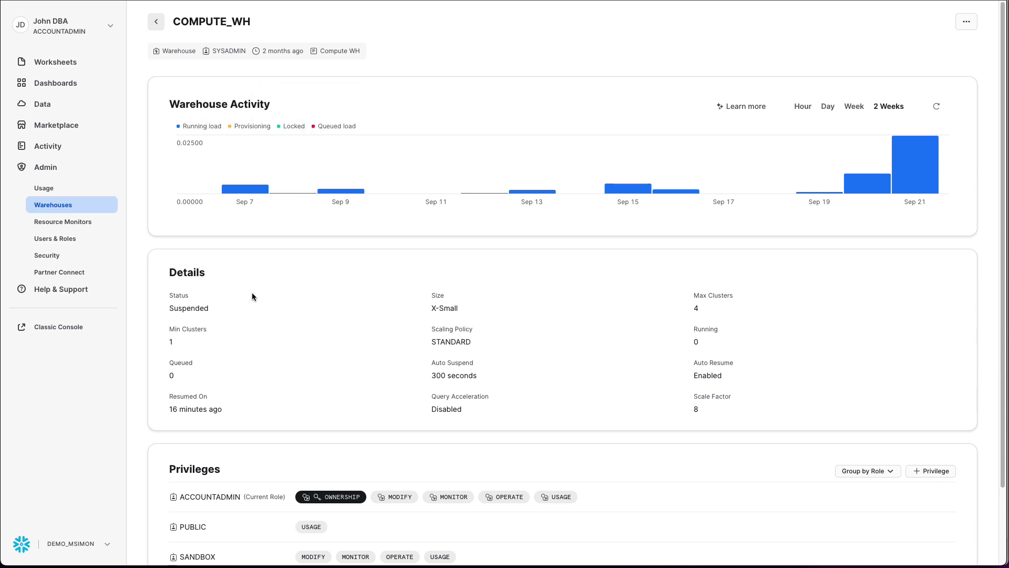
{"action": "scroll", "coordinate": [248, 292], "scroll_direction": "down", "scroll_amount": 1}
{"action": "scroll", "coordinate": [425, 258], "scroll_direction": "down", "scroll_amount": 2}
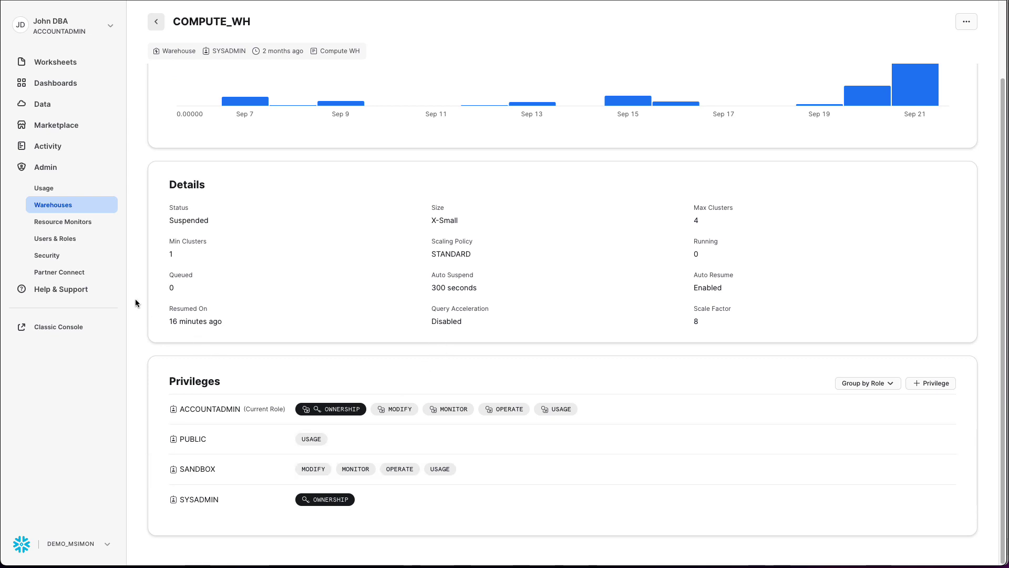
Step: Open the BI_MONITOR resource monitor and examine its level, assigned warehouses and credit quota
{"action": "left_click", "coordinate": [75, 228]}
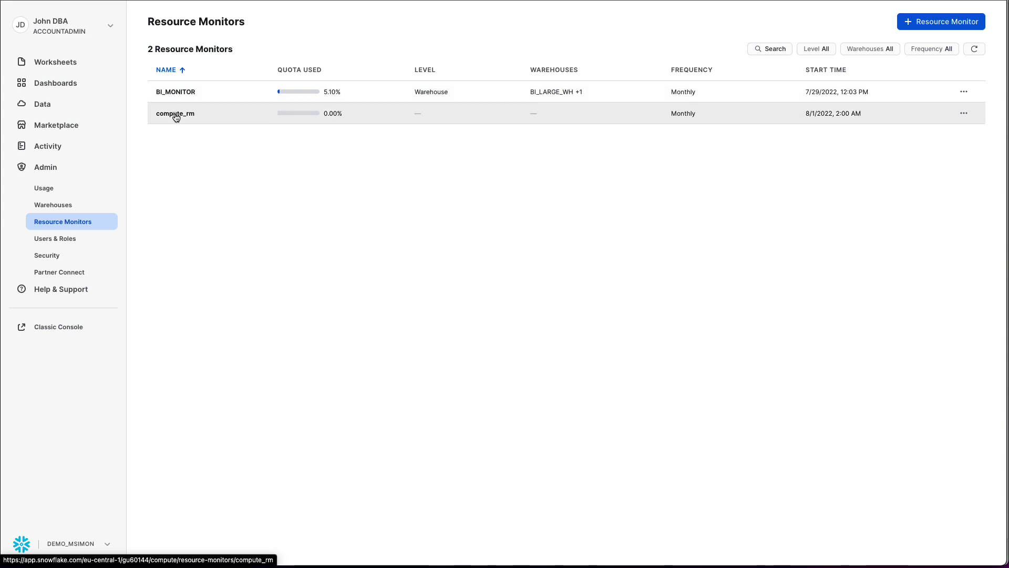
{"action": "left_click", "coordinate": [175, 93]}
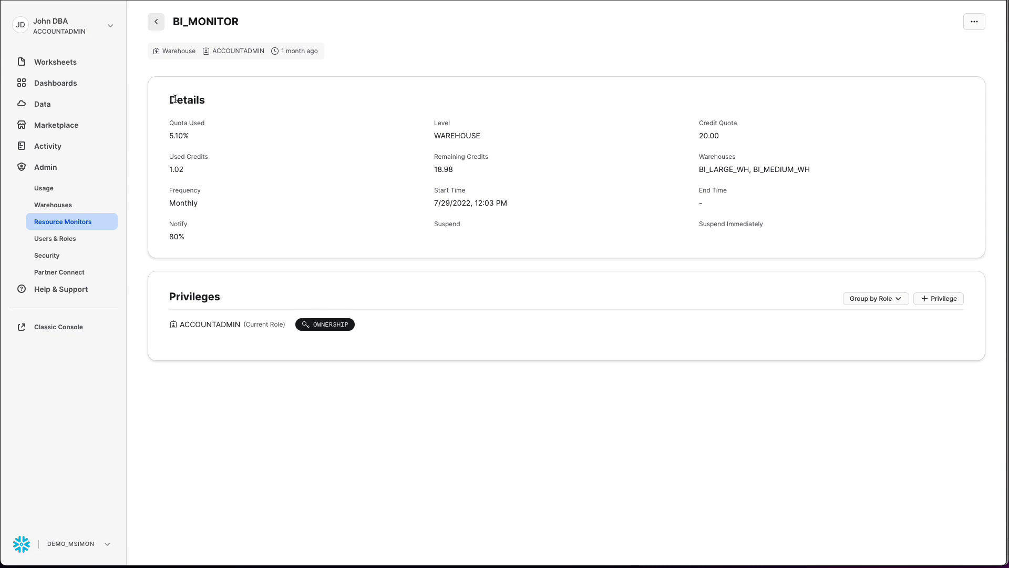
{"action": "double_click", "coordinate": [443, 135]}
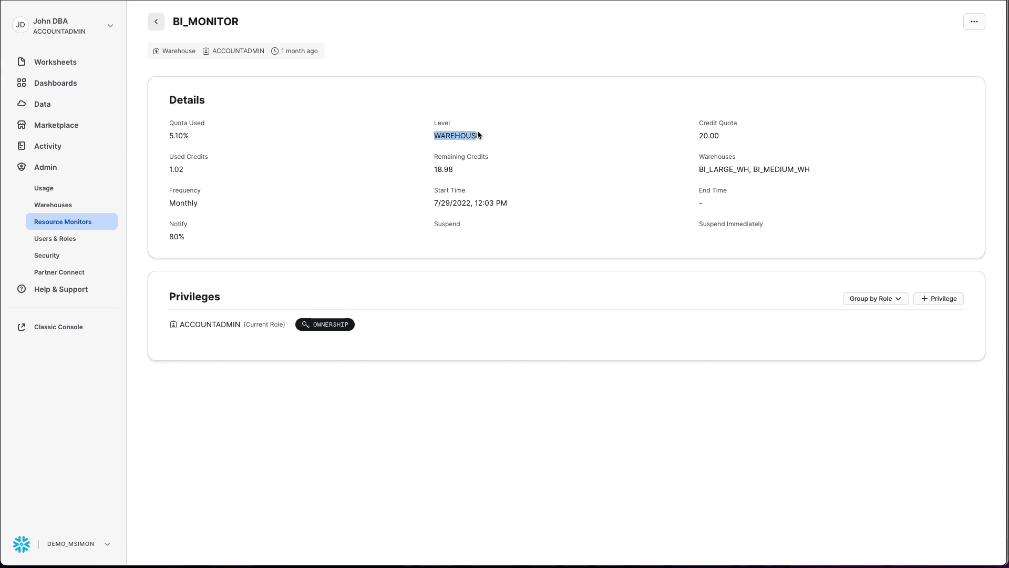
{"action": "left_click", "coordinate": [753, 173]}
{"action": "left_click_drag", "start_coordinate": [717, 170], "coordinate": [810, 171]}
{"action": "left_click", "coordinate": [812, 171]}
{"action": "double_click", "coordinate": [719, 137]}
{"action": "left_click", "coordinate": [699, 135]}
Step: View the account's users, and examine the role hierarchy graph around ACCOUNTADMIN and DBA_CITIBIKE
{"action": "left_click", "coordinate": [73, 241]}
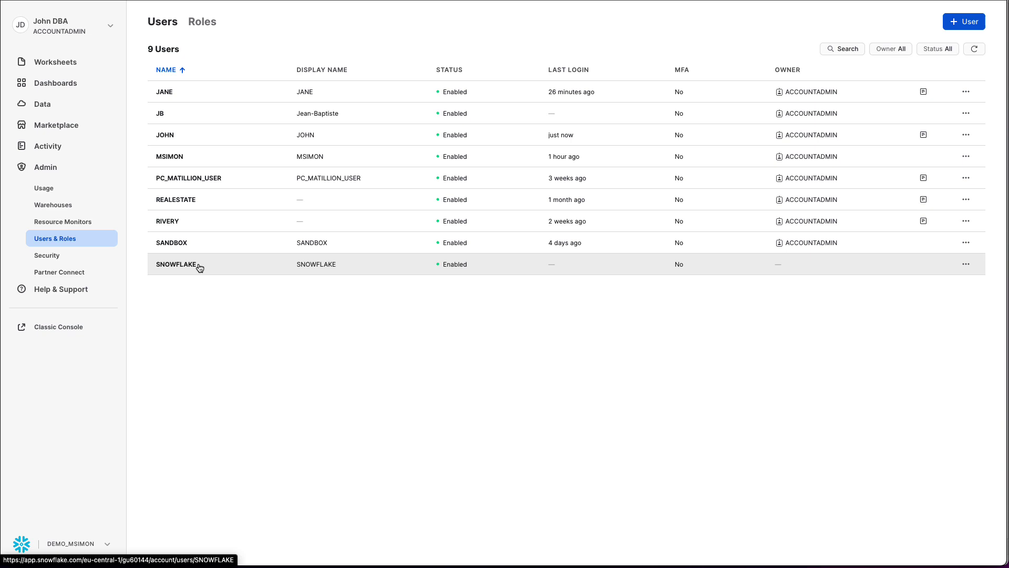
{"action": "left_click", "coordinate": [204, 24]}
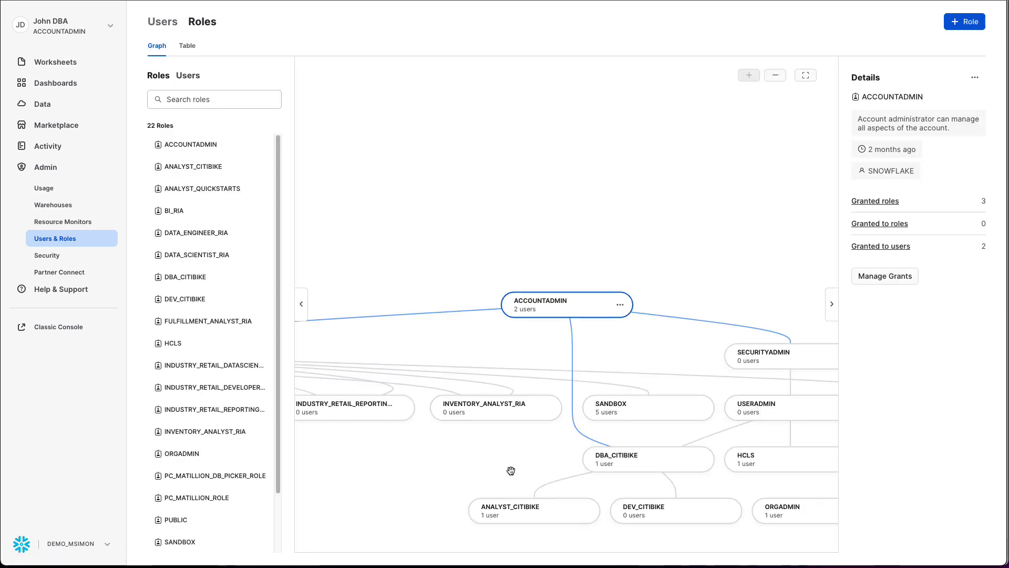
{"action": "left_click_drag", "start_coordinate": [480, 477], "coordinate": [525, 388]}
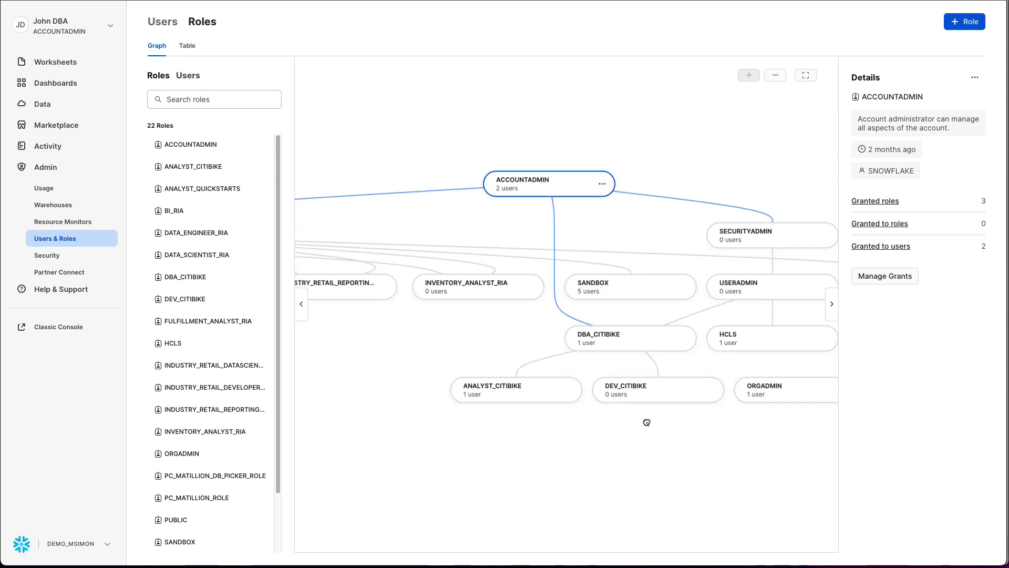
{"action": "left_click_drag", "start_coordinate": [646, 422], "coordinate": [475, 401]}
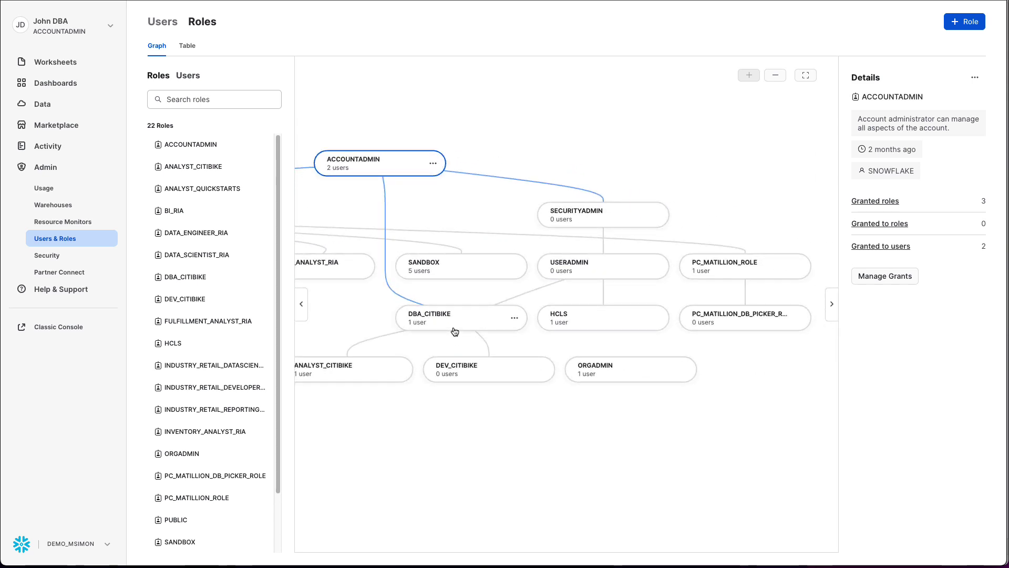
{"action": "mouse_move", "coordinate": [367, 174]}
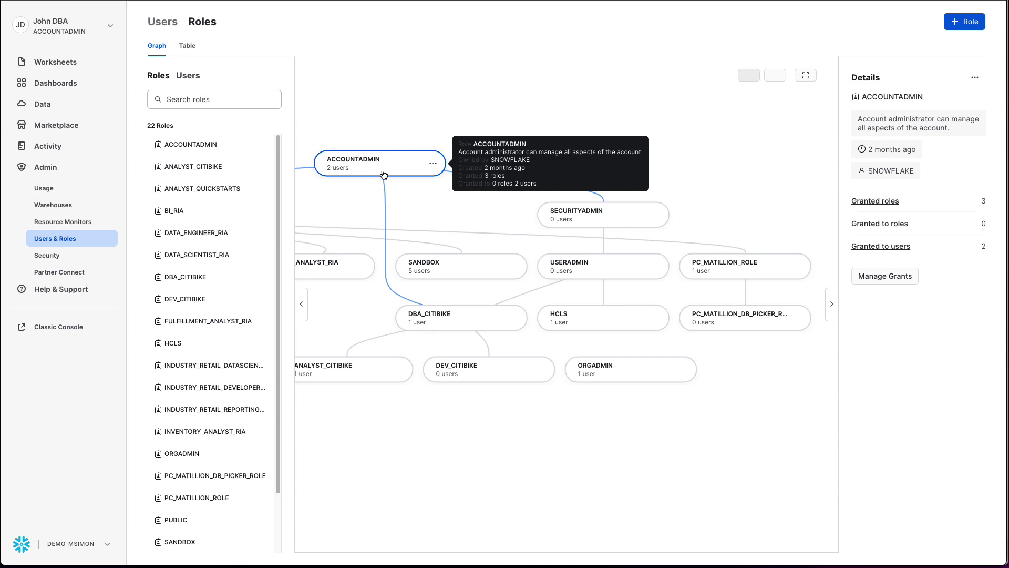
Step: Open the "dba 1 load trip data" worksheet, list the other worksheets beside it, and hide the object browser
{"action": "left_click", "coordinate": [78, 63]}
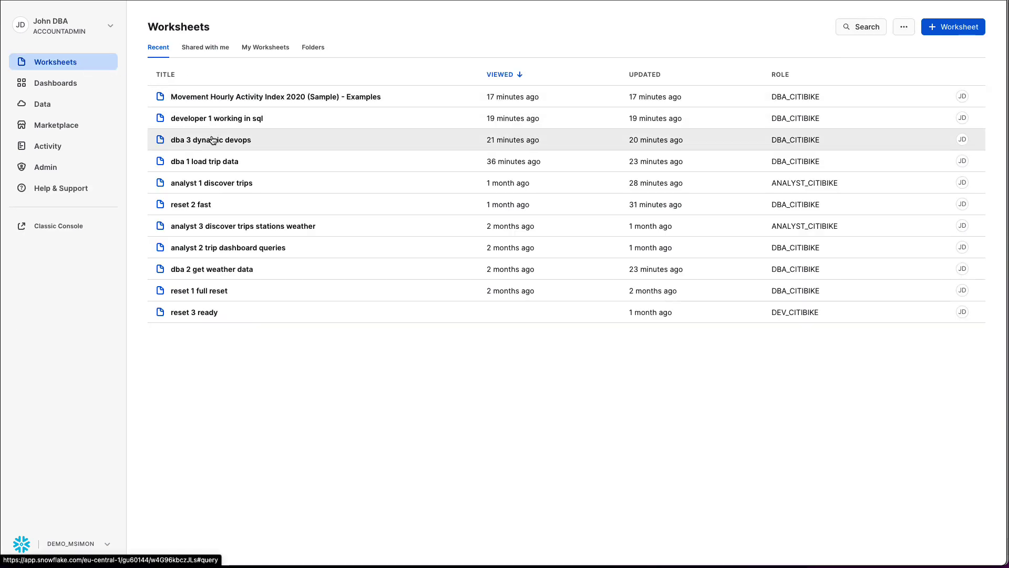
{"action": "left_click", "coordinate": [214, 165]}
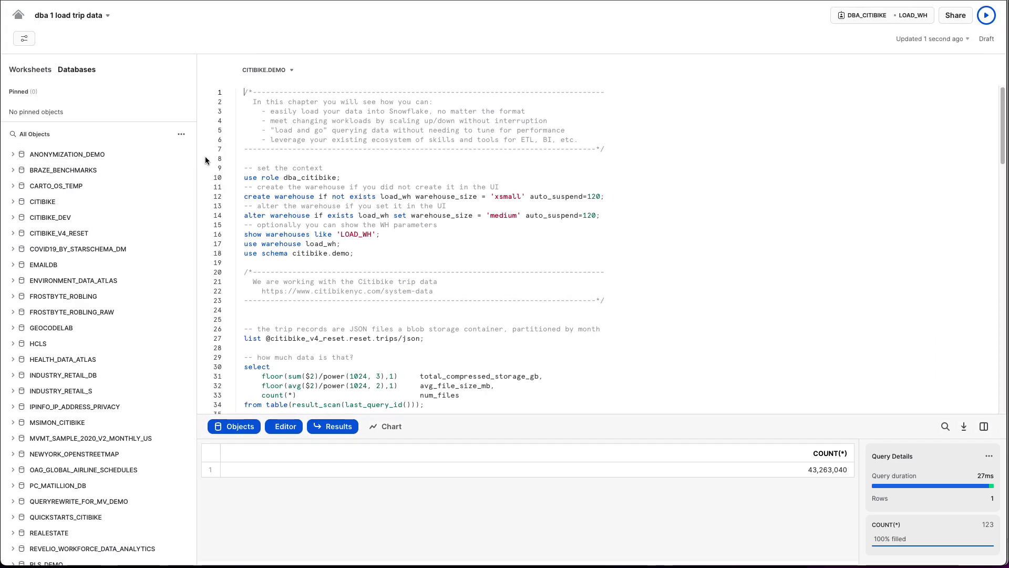
{"action": "left_click", "coordinate": [35, 71]}
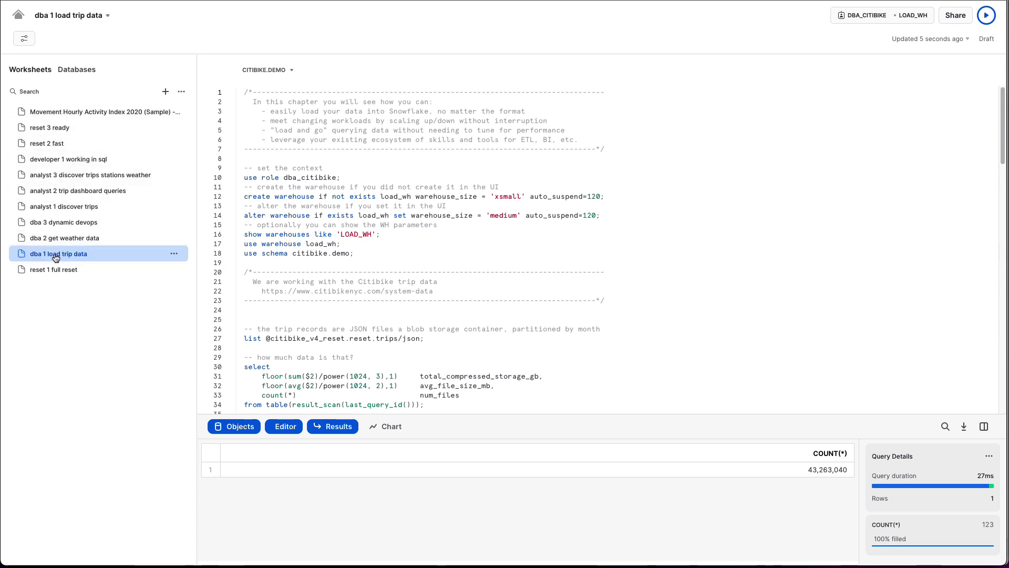
{"action": "left_click", "coordinate": [230, 434]}
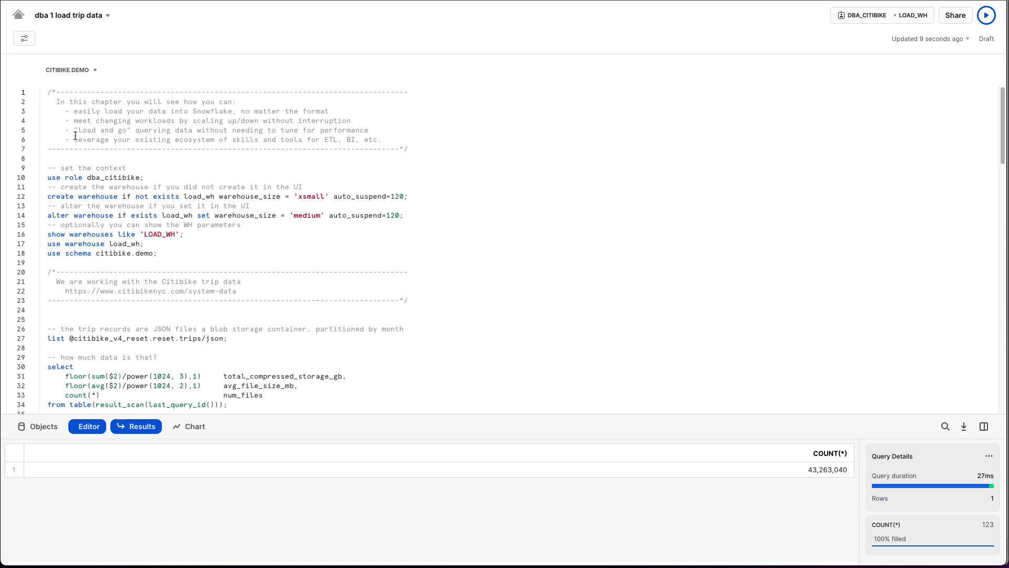
Step: Run the statements that use the dba_citibike role and create the load_wh warehouse with size 'xsmall' if missing
{"action": "scroll", "coordinate": [85, 138], "scroll_direction": "down", "scroll_amount": 1}
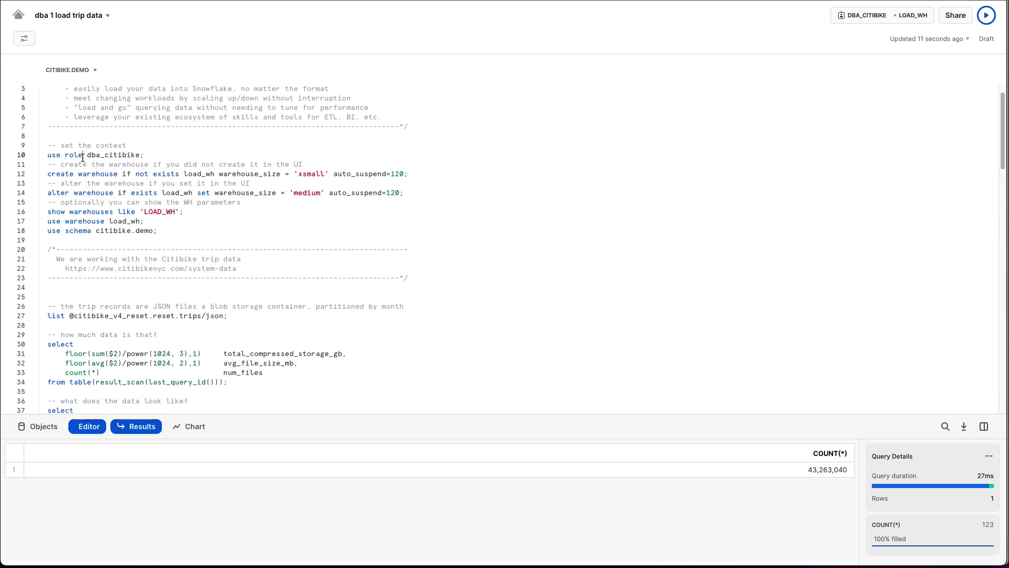
{"action": "scroll", "coordinate": [82, 158], "scroll_direction": "down", "scroll_amount": 1}
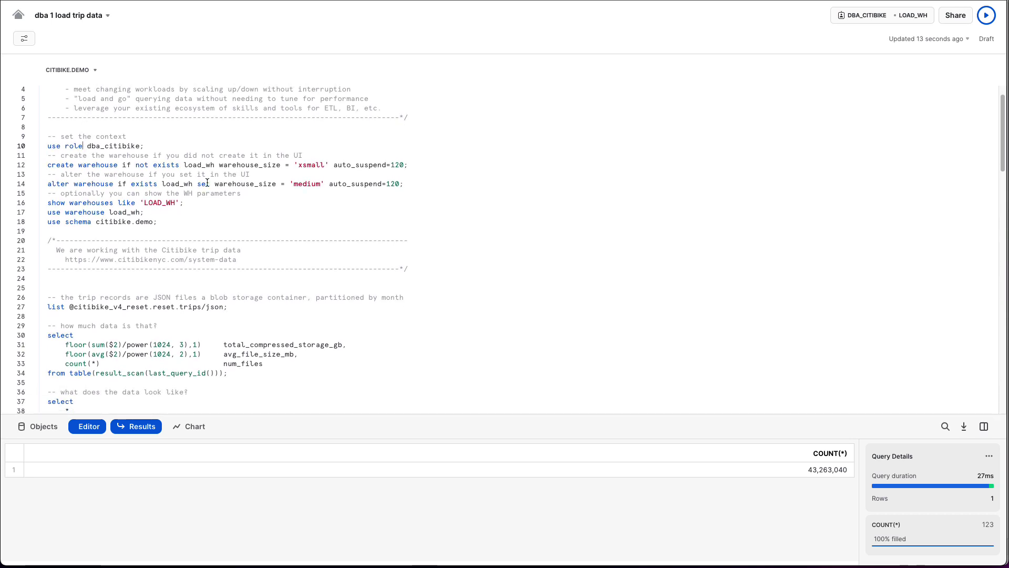
{"action": "key", "text": "super+Return"}
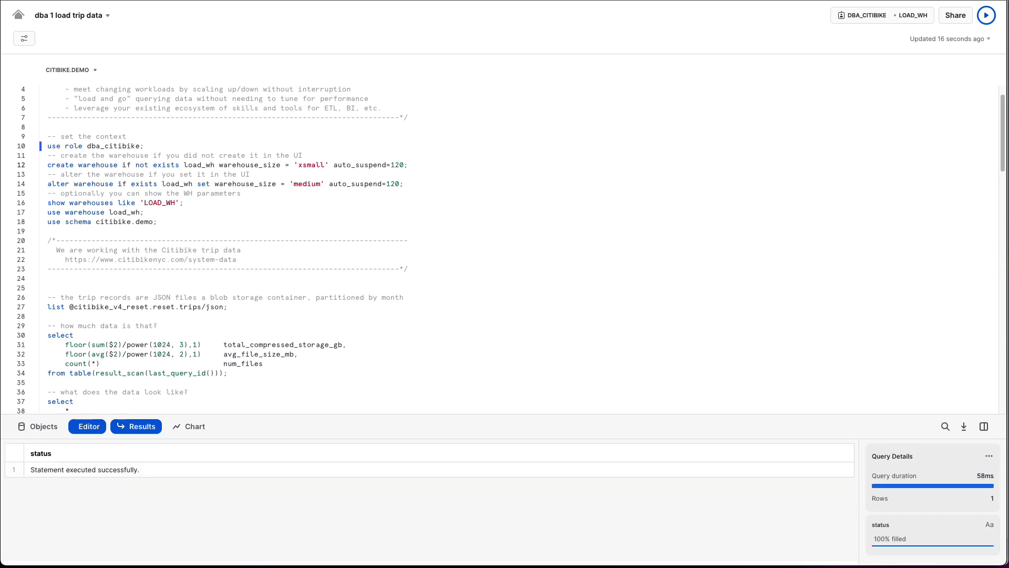
{"action": "key", "text": "super+Return"}
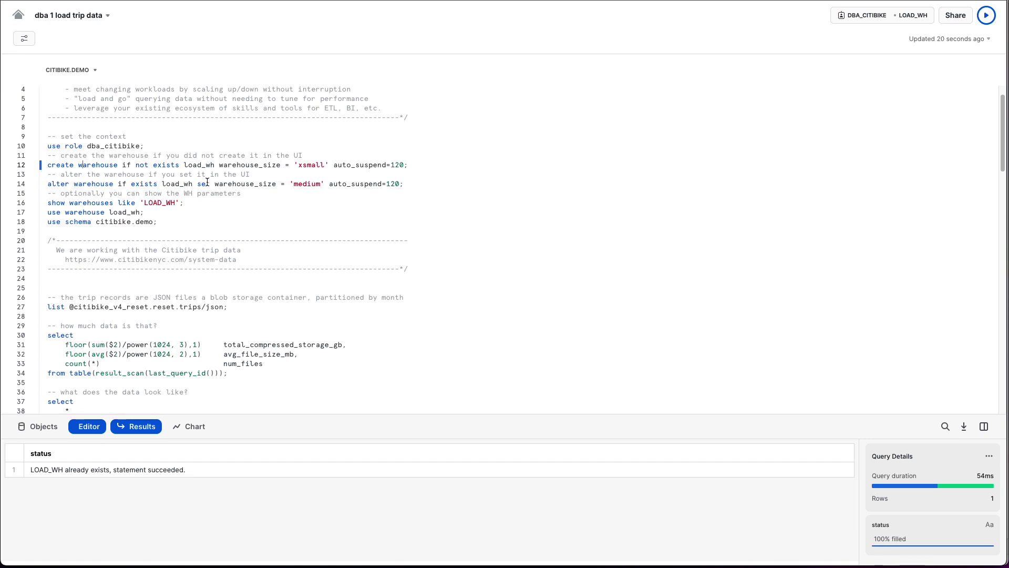
{"action": "double_click", "coordinate": [199, 165]}
{"action": "left_click", "coordinate": [221, 164]}
{"action": "left_click_drag", "start_coordinate": [293, 164], "coordinate": [329, 164]}
{"action": "left_click", "coordinate": [330, 165]}
Step: Set the size of the LOAD_WH warehouse to Medium in the worksheet's warehouse settings
{"action": "left_click", "coordinate": [920, 21]}
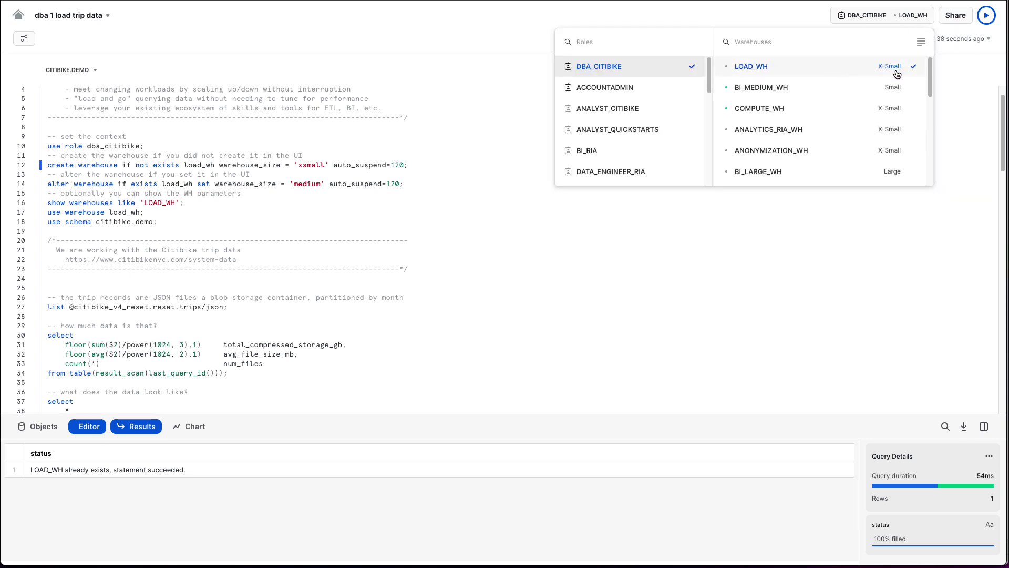
{"action": "left_click", "coordinate": [922, 44]}
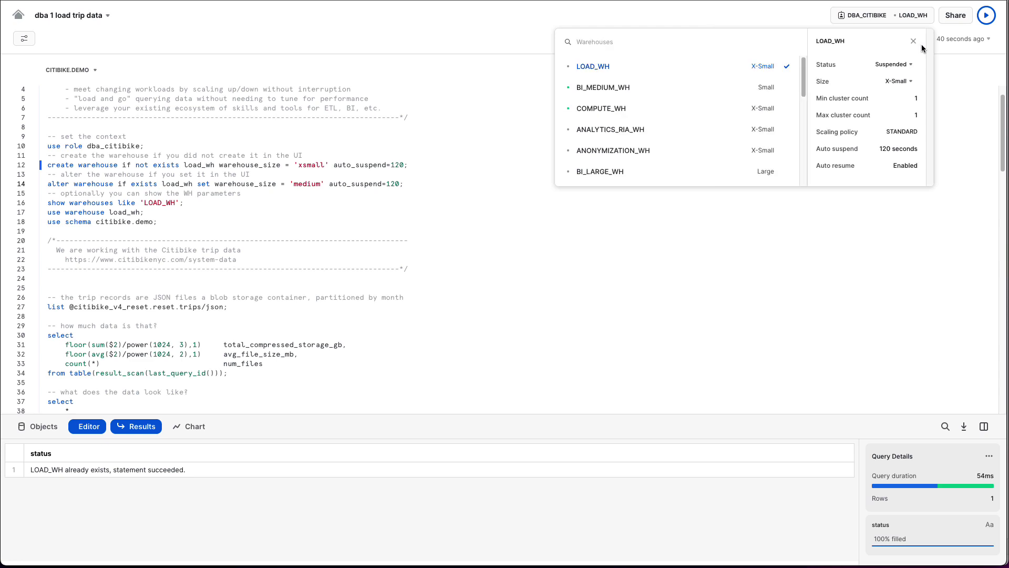
{"action": "left_click", "coordinate": [897, 81]}
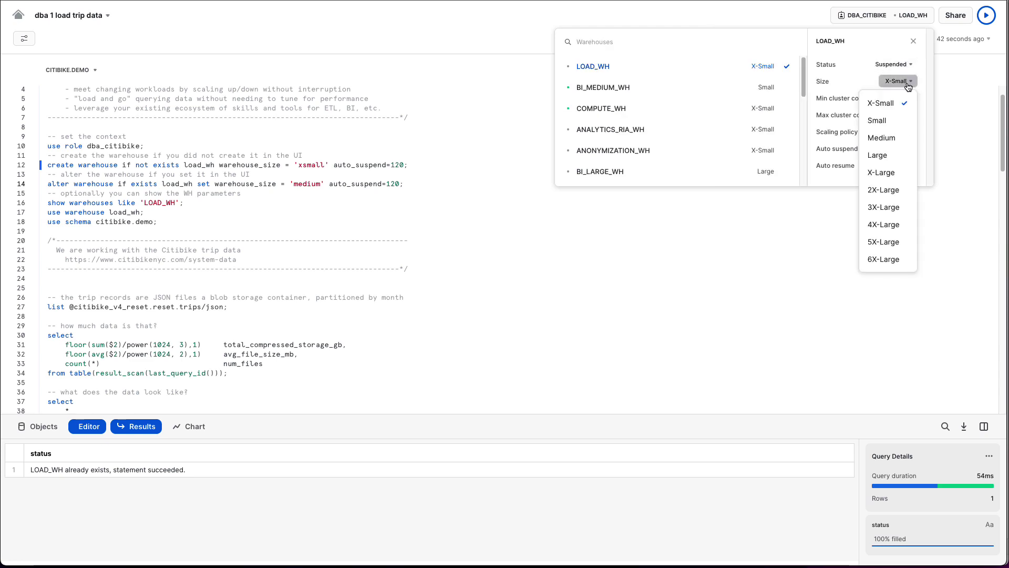
{"action": "left_click", "coordinate": [891, 139]}
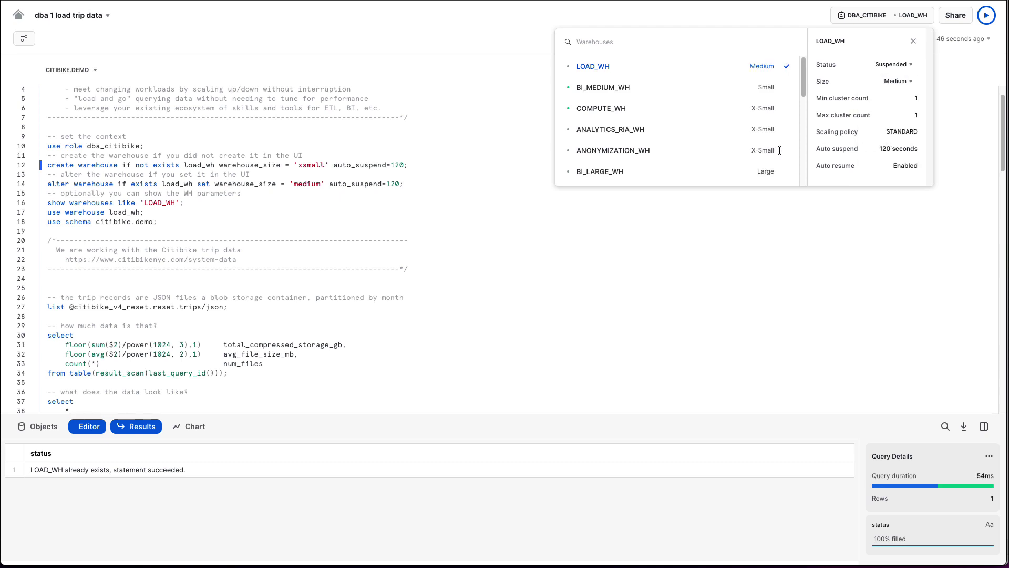
{"action": "left_click", "coordinate": [397, 189]}
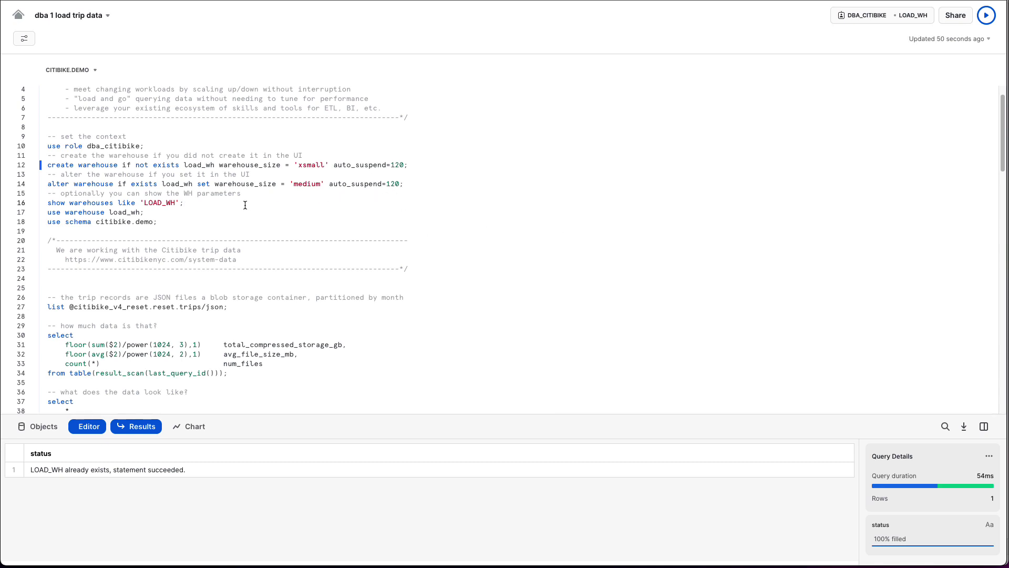
Step: Check LOAD_WH's size with the show warehouses statement, and run the statements that use warehouse load_wh and schema citibike.demo
{"action": "key", "text": "ctrl+Return"}
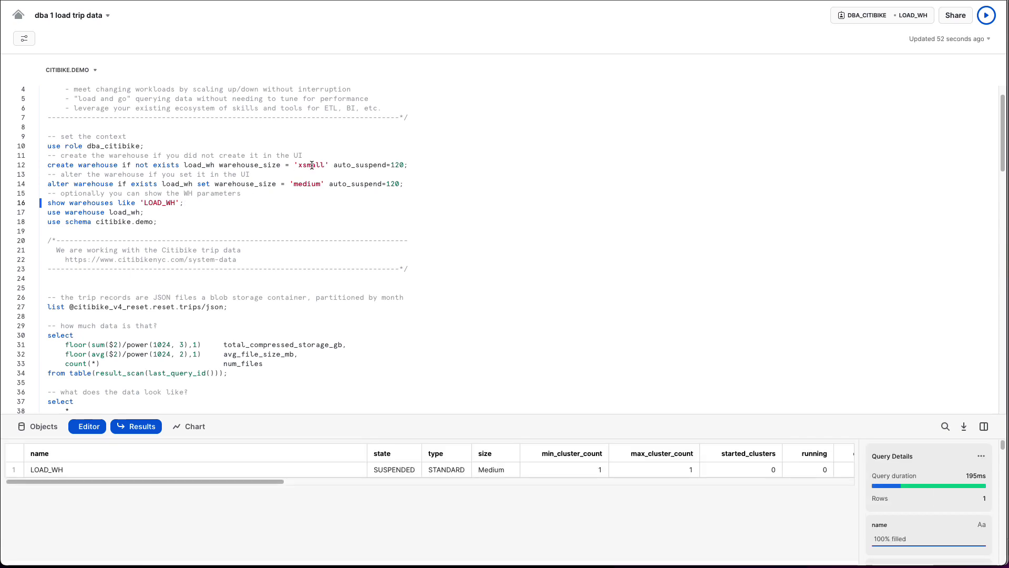
{"action": "left_click", "coordinate": [481, 472]}
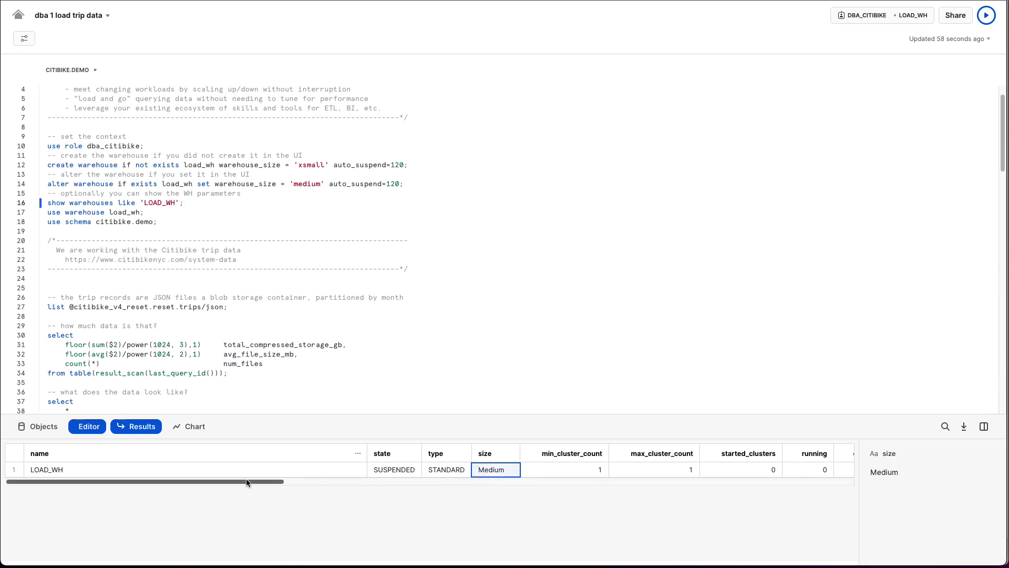
{"action": "left_click", "coordinate": [103, 213]}
{"action": "key", "text": "ctrl+Return"}
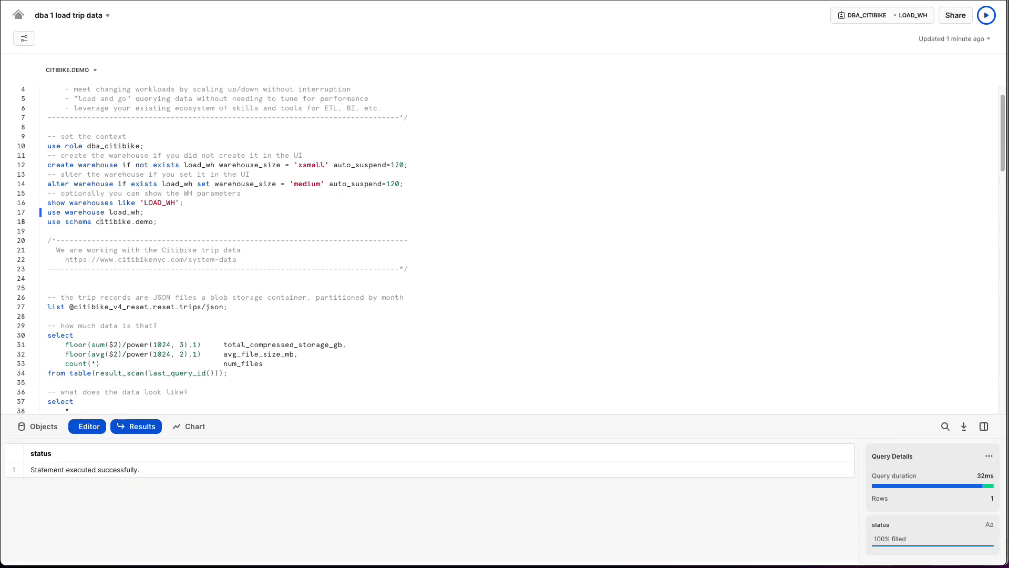
{"action": "left_click", "coordinate": [97, 221]}
{"action": "key", "text": "ctrl+Return"}
{"action": "scroll", "coordinate": [97, 221], "scroll_direction": "down", "scroll_amount": 3}
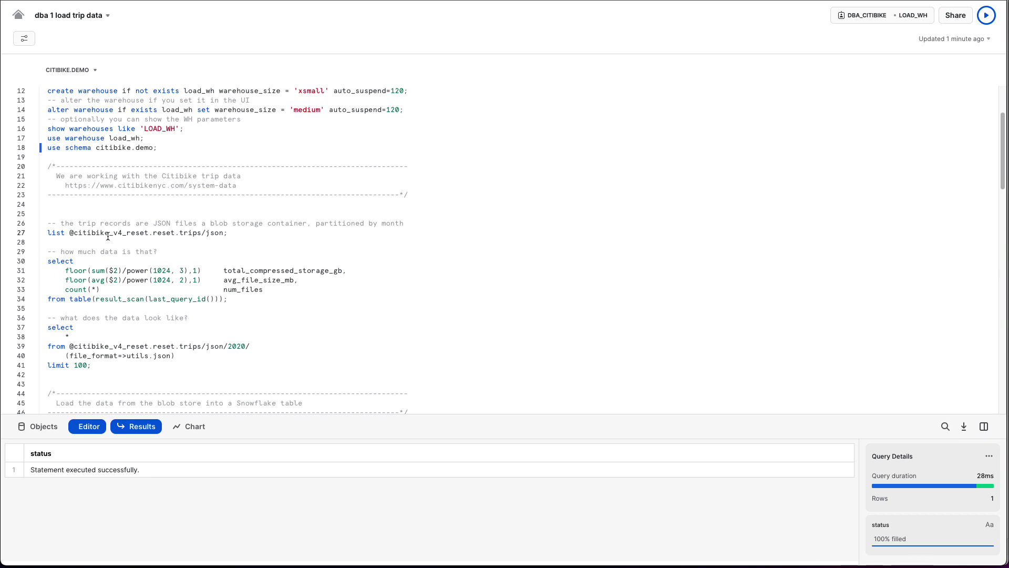
{"action": "key", "text": "ctrl+Return"}
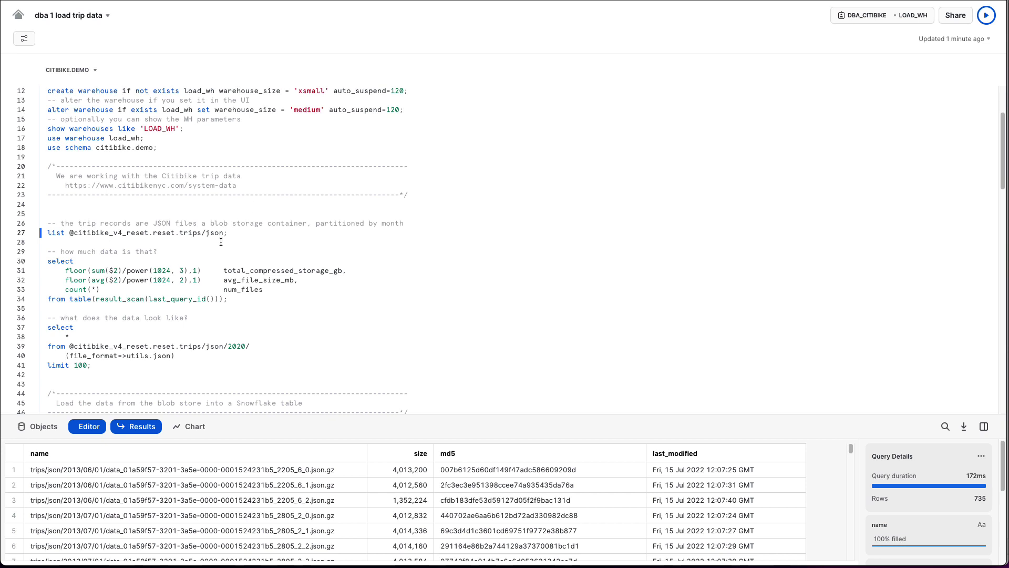
{"action": "scroll", "coordinate": [231, 485], "scroll_direction": "down", "scroll_amount": 10}
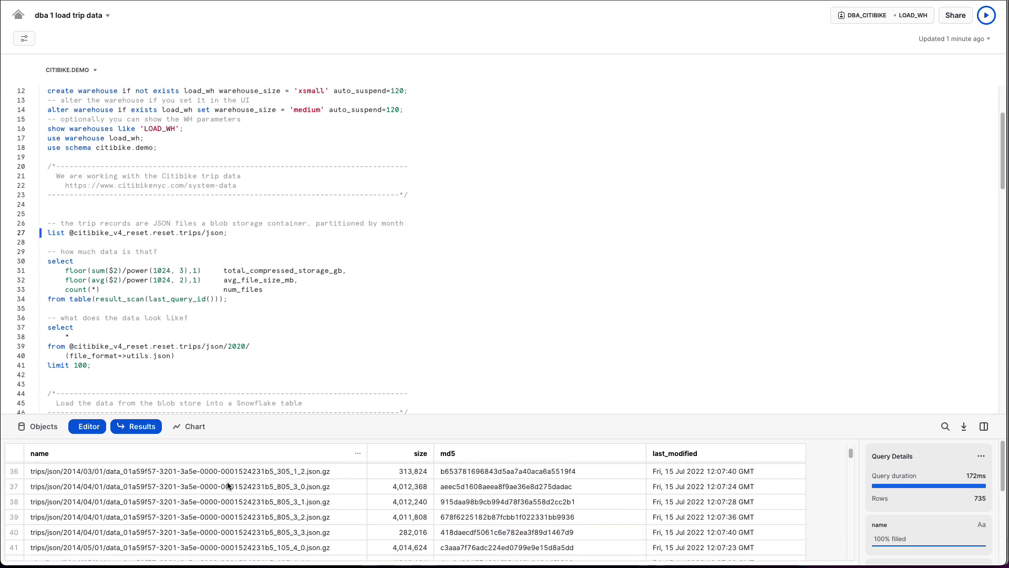
{"action": "scroll", "coordinate": [228, 484], "scroll_direction": "down", "scroll_amount": 20}
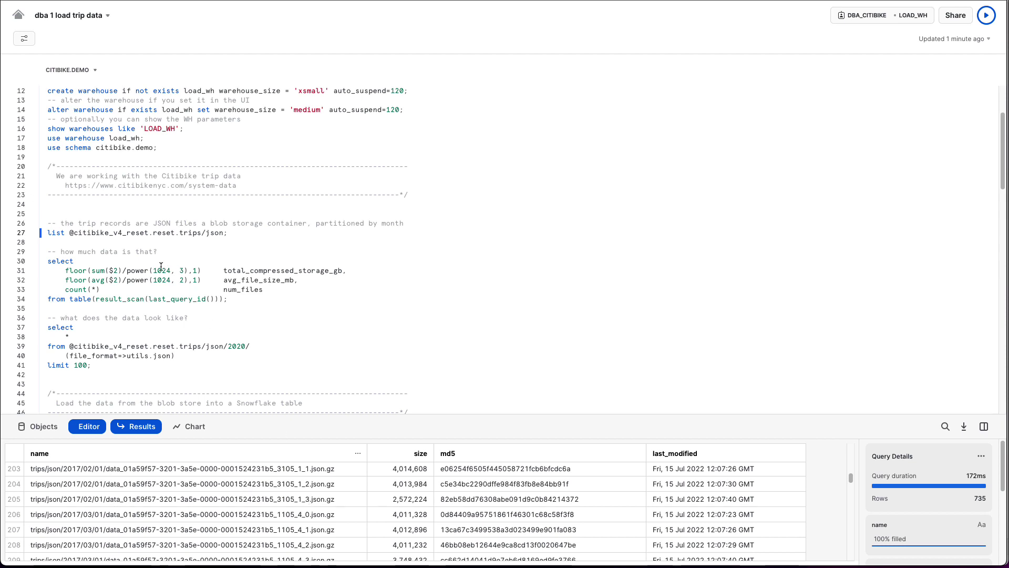
Step: Run the "how much data is that?" query and inspect its file count, average file size and total compressed storage
{"action": "key", "text": "super+Return"}
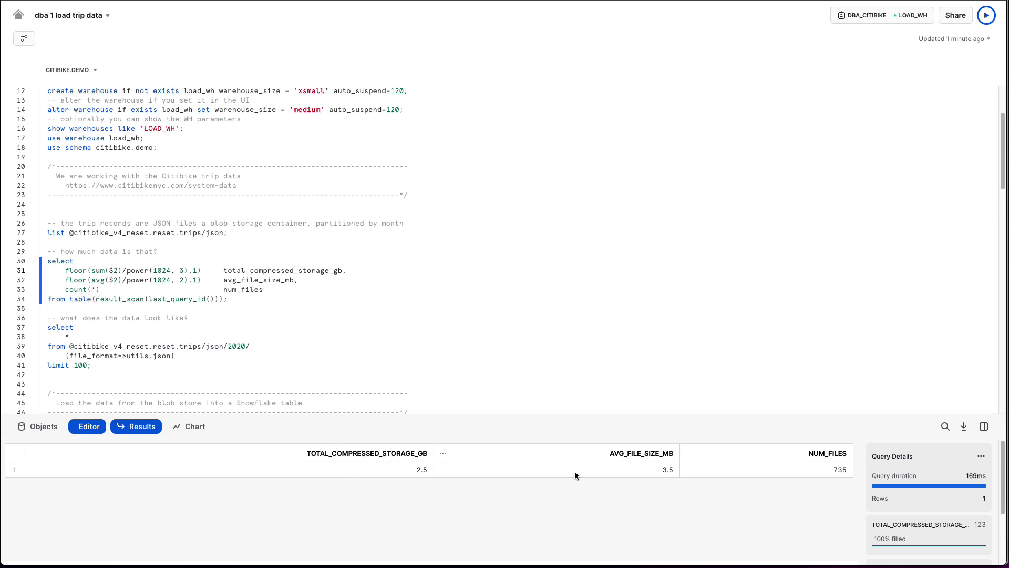
{"action": "left_click", "coordinate": [788, 469]}
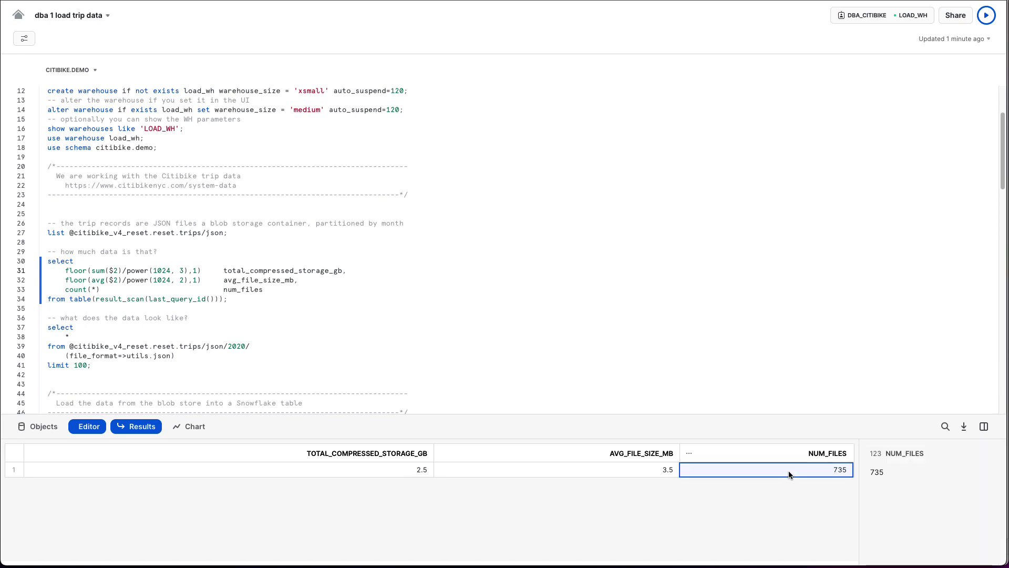
{"action": "left_click", "coordinate": [630, 469]}
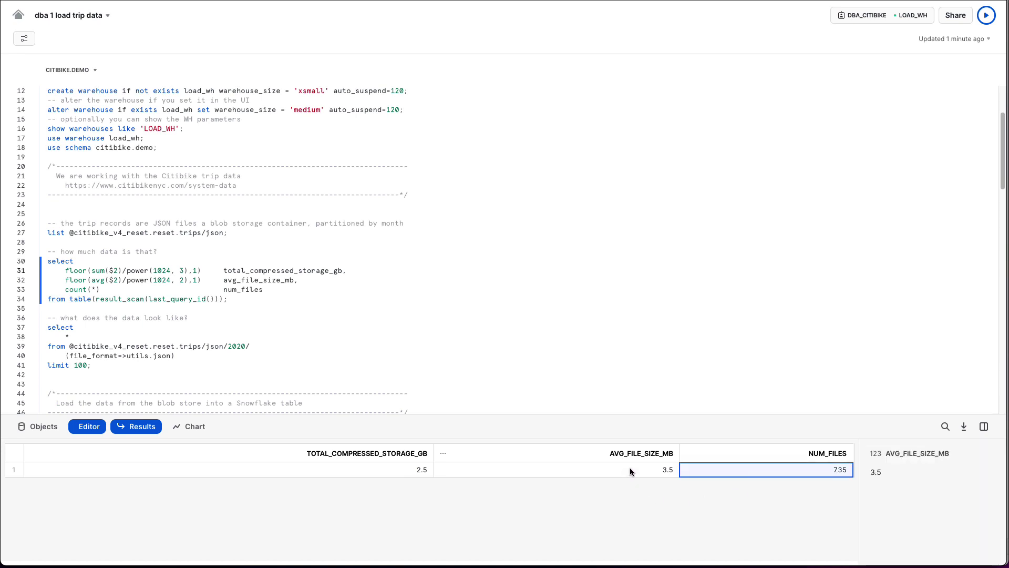
{"action": "left_click", "coordinate": [402, 471]}
{"action": "scroll", "coordinate": [155, 315], "scroll_direction": "down", "scroll_amount": 2}
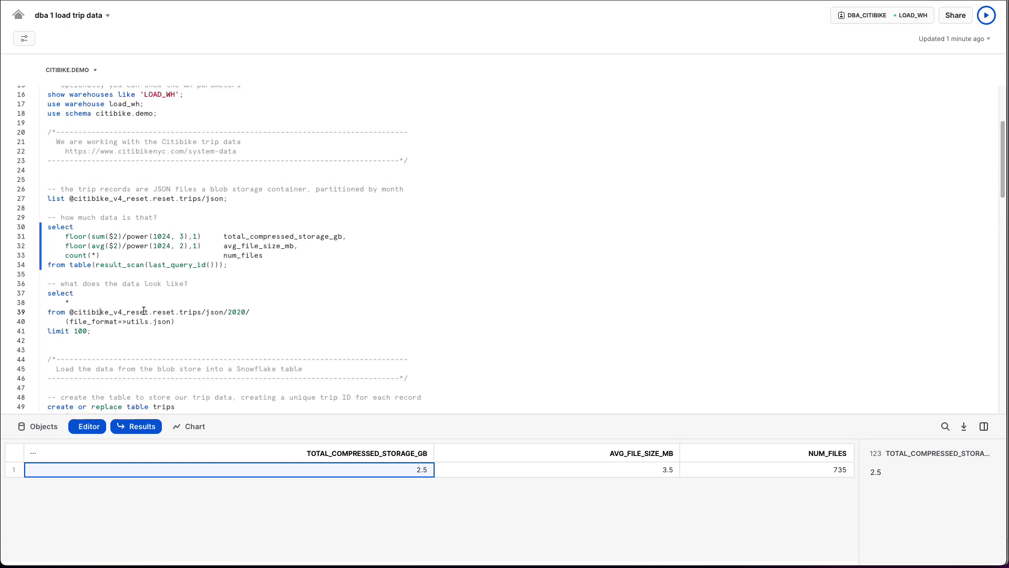
Step: Run the "what does the data look like?" query and review the staged trips/json/2020/ path it reads from
{"action": "key", "text": "super+Return"}
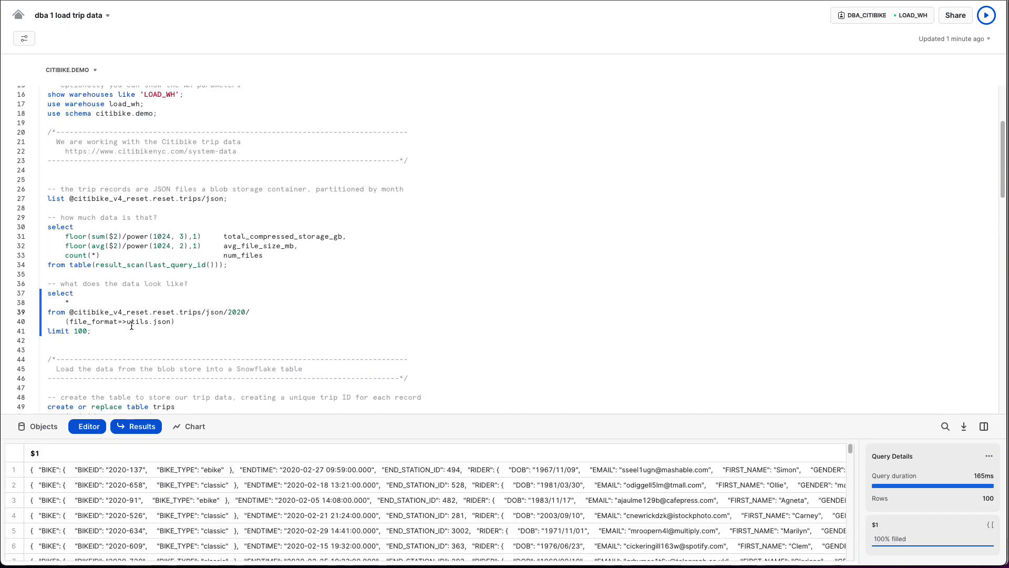
{"action": "left_click_drag", "start_coordinate": [73, 312], "coordinate": [147, 312]}
{"action": "left_click", "coordinate": [199, 312]}
{"action": "double_click", "coordinate": [180, 312]}
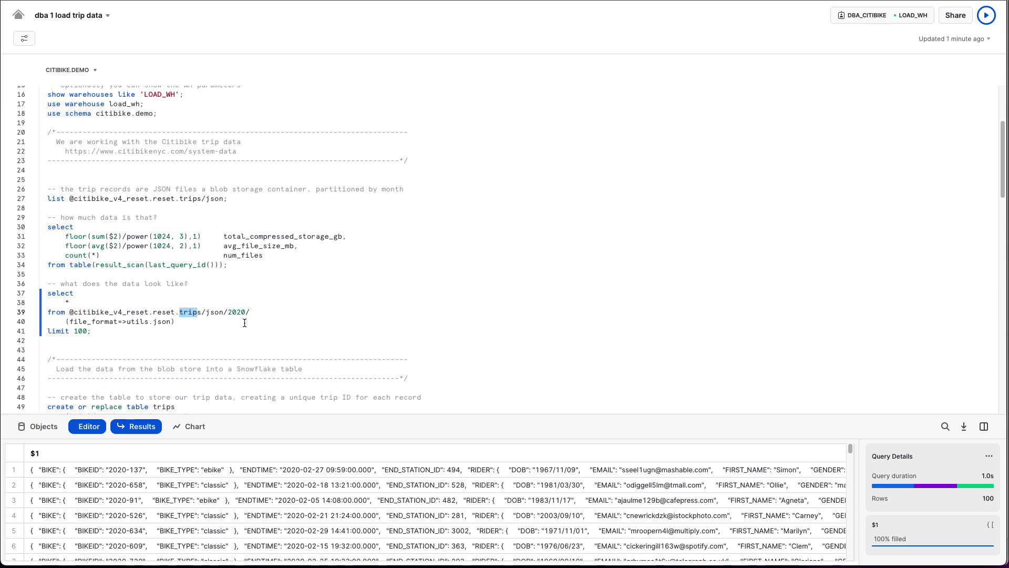
{"action": "left_click_drag", "start_coordinate": [209, 312], "coordinate": [256, 316]}
{"action": "left_click", "coordinate": [244, 321]}
Step: Open the first returned JSON record and examine its bike, end station and rider fields
{"action": "left_click", "coordinate": [159, 475]}
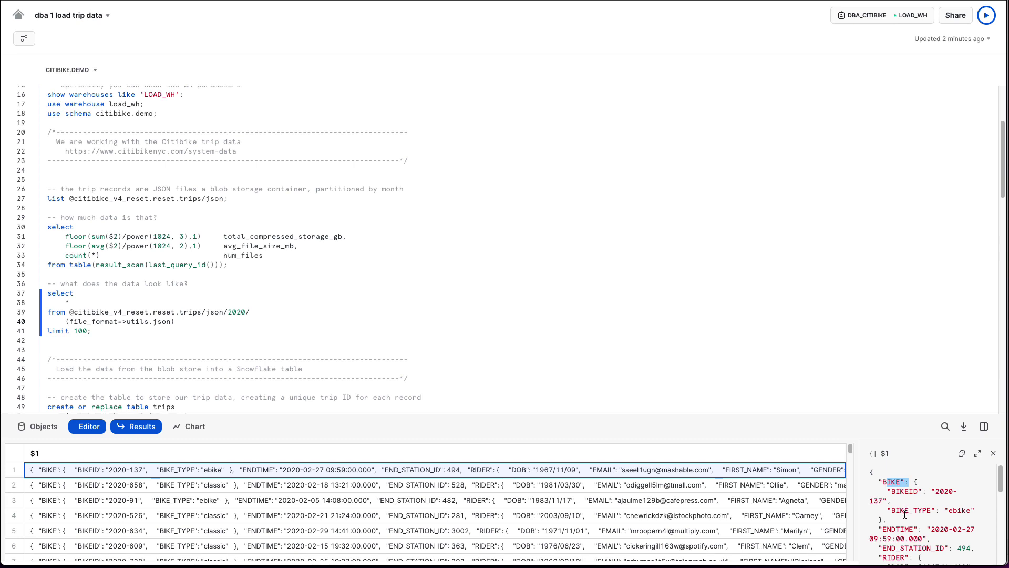
{"action": "left_click_drag", "start_coordinate": [905, 511], "coordinate": [963, 514]}
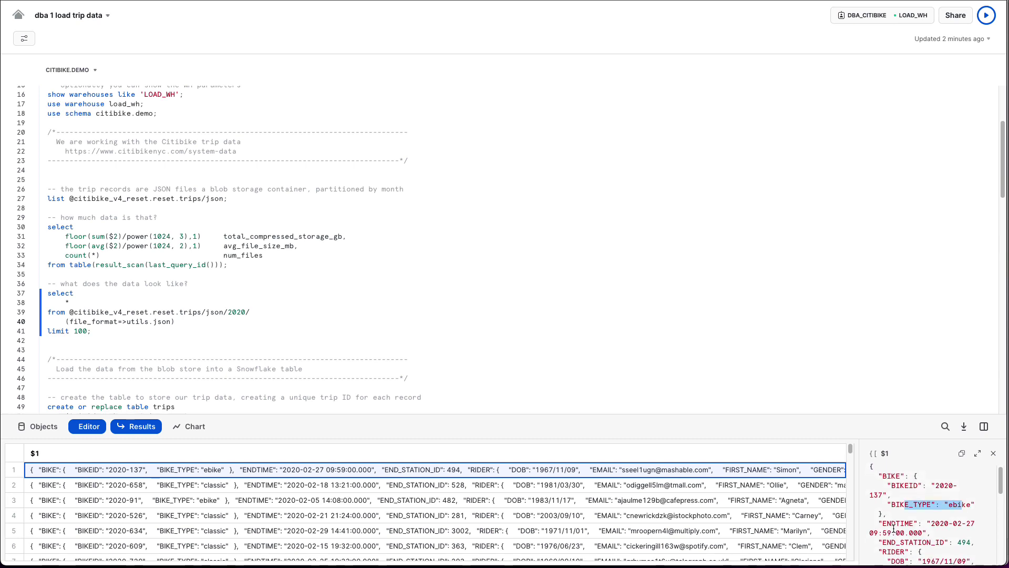
{"action": "left_click_drag", "start_coordinate": [896, 529], "coordinate": [918, 558]}
{"action": "scroll", "coordinate": [907, 533], "scroll_direction": "down", "scroll_amount": 1}
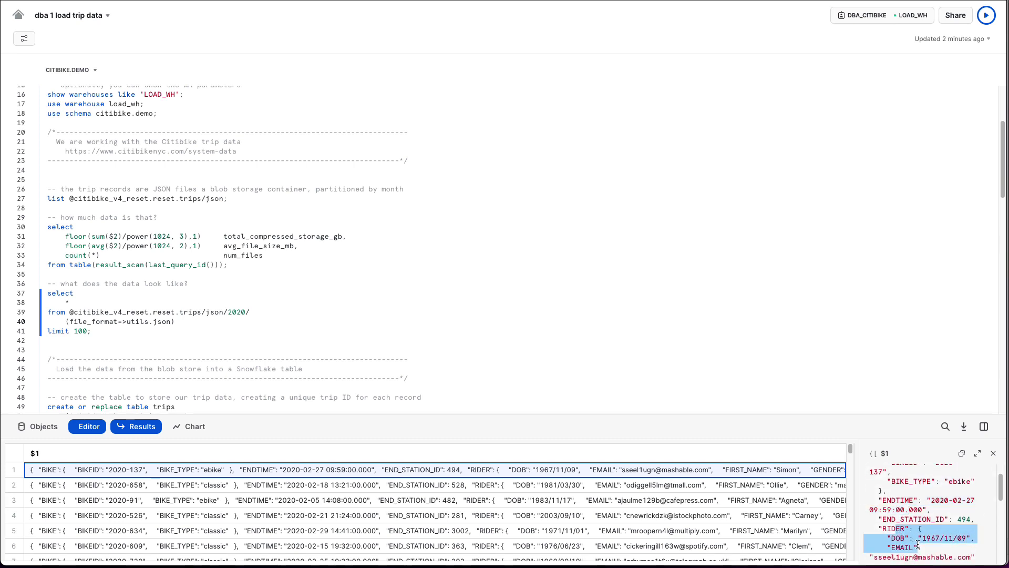
{"action": "scroll", "coordinate": [909, 528], "scroll_direction": "down", "scroll_amount": 2}
{"action": "scroll", "coordinate": [917, 520], "scroll_direction": "down", "scroll_amount": 5}
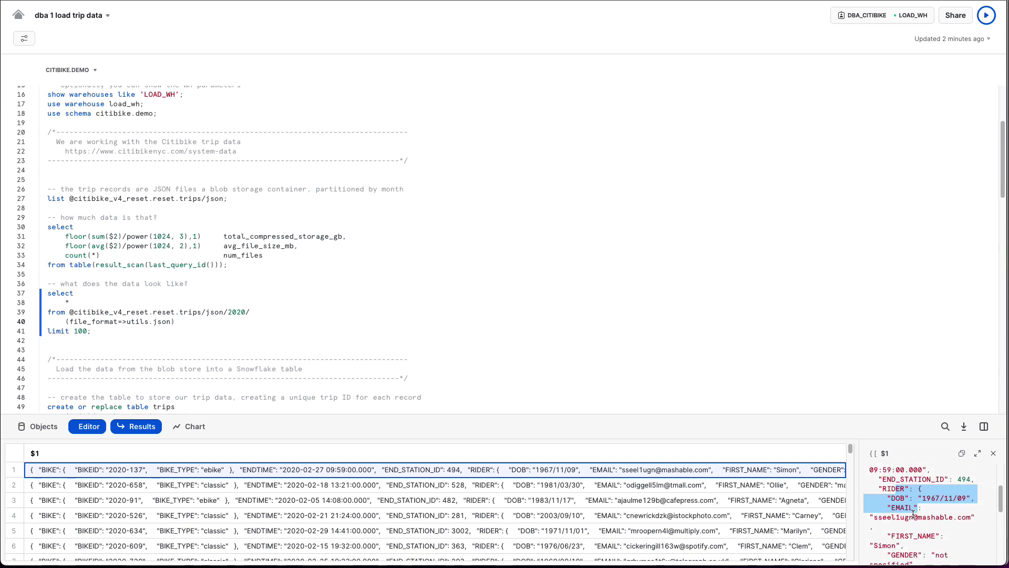
{"action": "scroll", "coordinate": [913, 514], "scroll_direction": "up", "scroll_amount": 8}
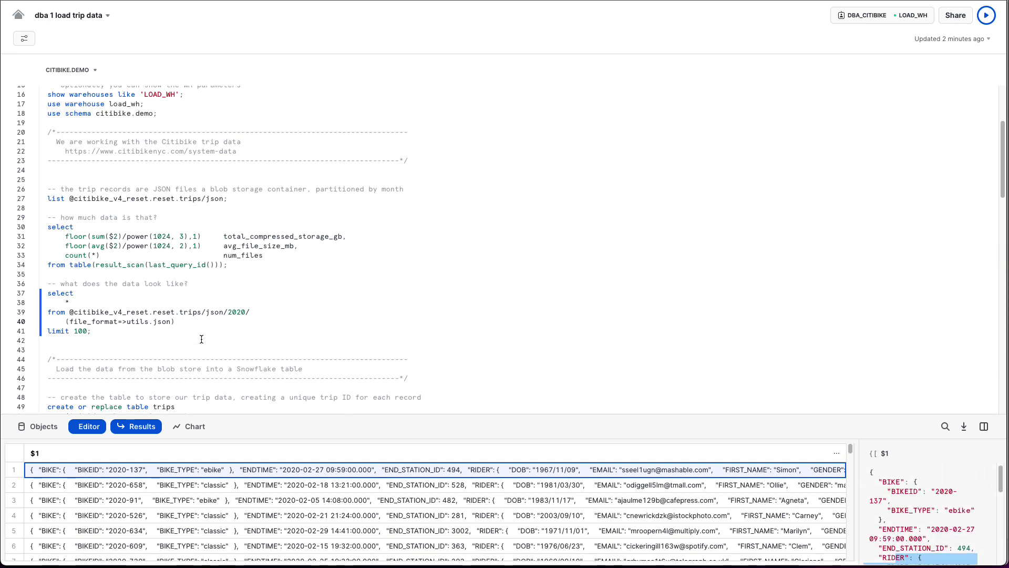
Step: Run the create or replace table trips statement with tripid and v variant columns and change_tracking = true
{"action": "left_click", "coordinate": [160, 333]}
{"action": "scroll", "coordinate": [166, 333], "scroll_direction": "down", "scroll_amount": 3}
{"action": "scroll", "coordinate": [167, 333], "scroll_direction": "down", "scroll_amount": 1}
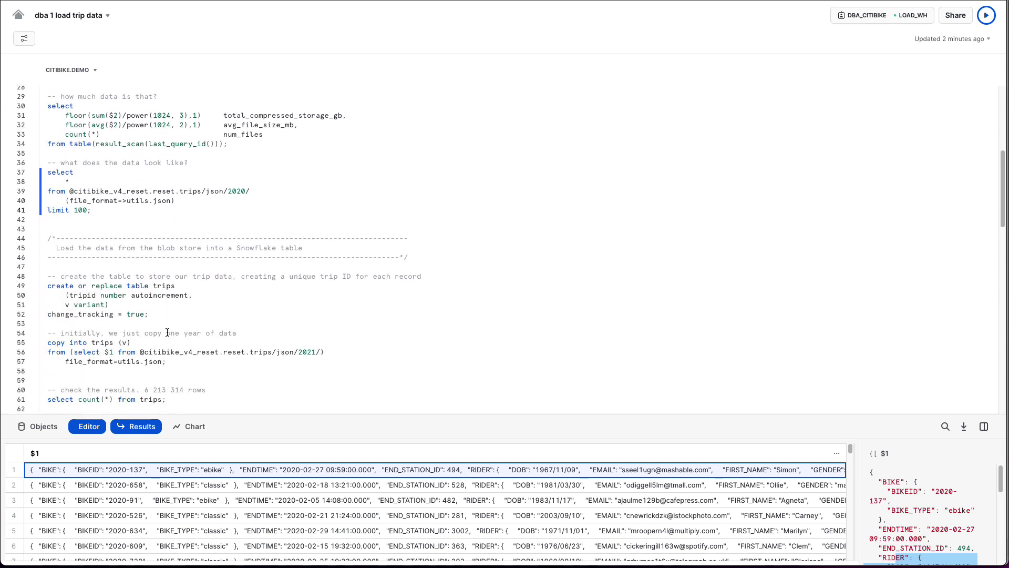
{"action": "left_click", "coordinate": [150, 309]}
{"action": "scroll", "coordinate": [149, 309], "scroll_direction": "down", "scroll_amount": 1}
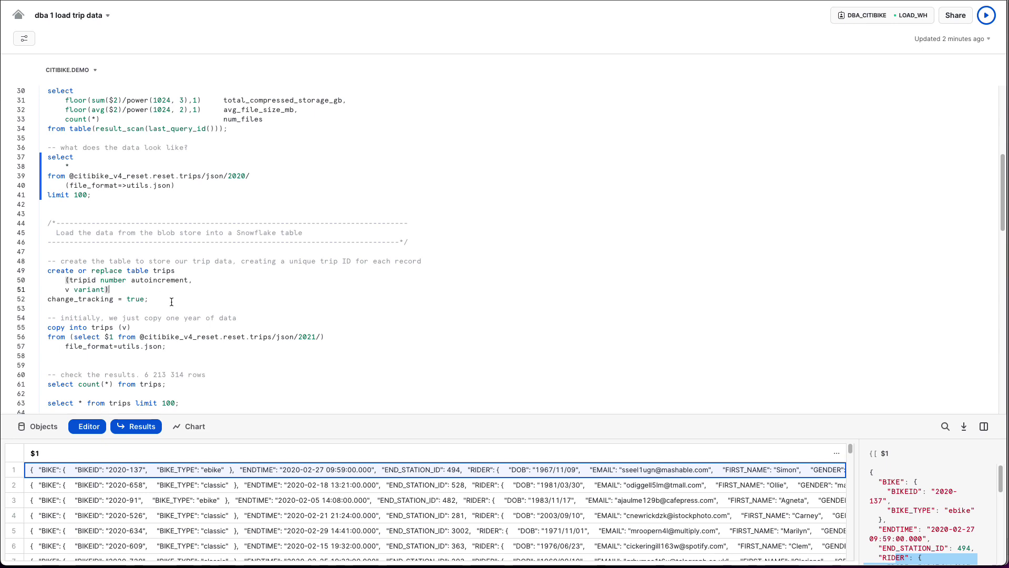
{"action": "key", "text": "ctrl+Return"}
Step: Review the autoincrement tripid column and the v variant column in the trips table definition
{"action": "left_click_drag", "start_coordinate": [70, 280], "coordinate": [102, 283]}
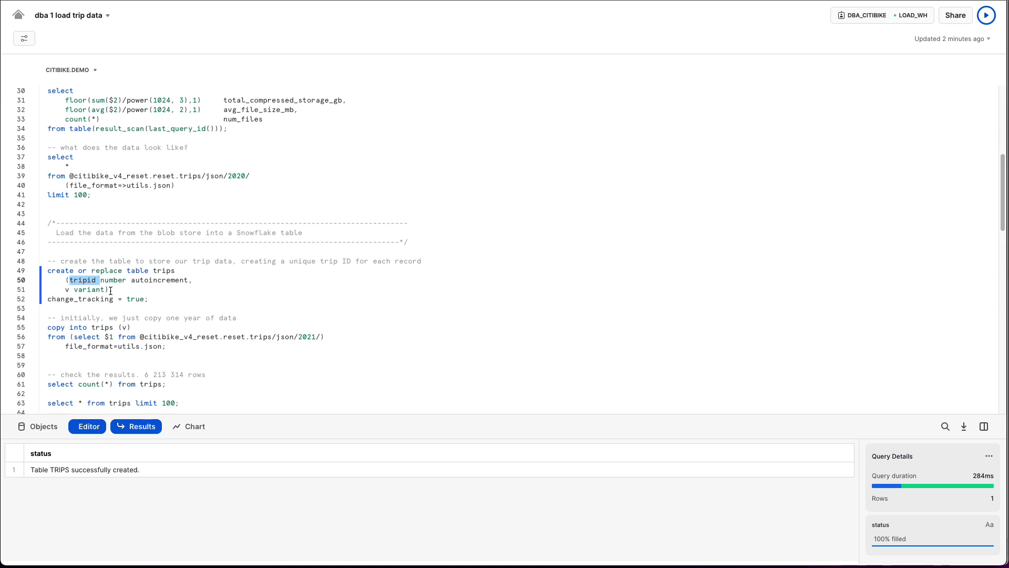
{"action": "left_click_drag", "start_coordinate": [132, 281], "coordinate": [181, 281]}
{"action": "left_click", "coordinate": [181, 281]}
{"action": "left_click_drag", "start_coordinate": [65, 290], "coordinate": [107, 293]}
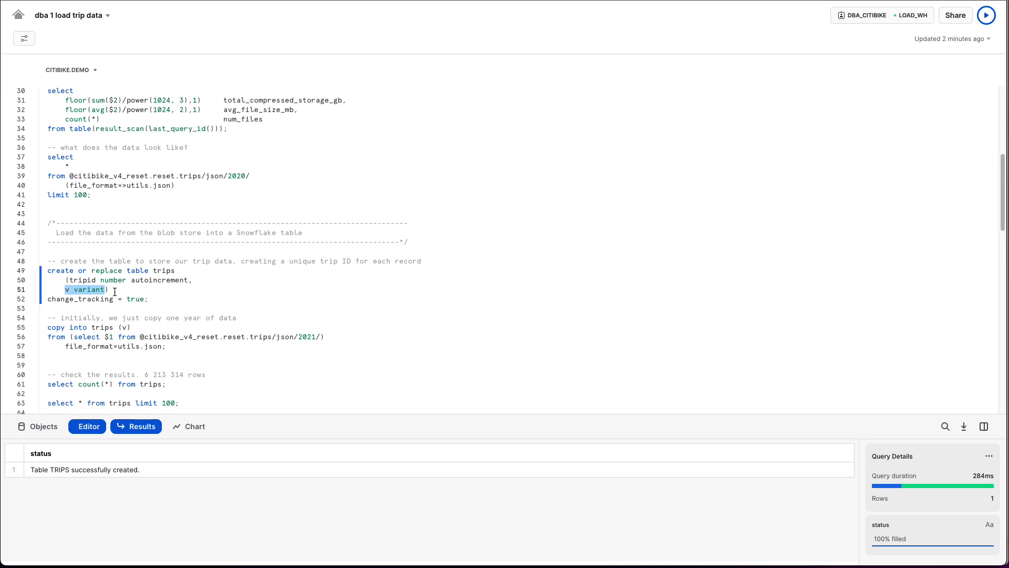
{"action": "left_click", "coordinate": [122, 290]}
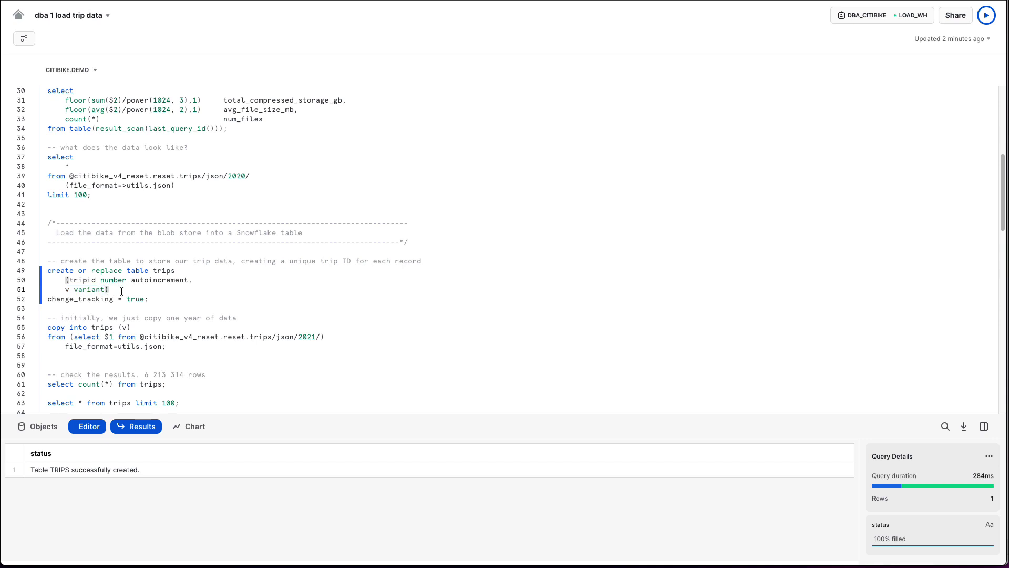
{"action": "left_click_drag", "start_coordinate": [121, 293], "coordinate": [46, 291]}
{"action": "left_click", "coordinate": [61, 293]}
Step: Run the copy into trips statement for the staged trips/json/2021/ files and browse the per-file load results
{"action": "scroll", "coordinate": [63, 297], "scroll_direction": "down", "scroll_amount": 1}
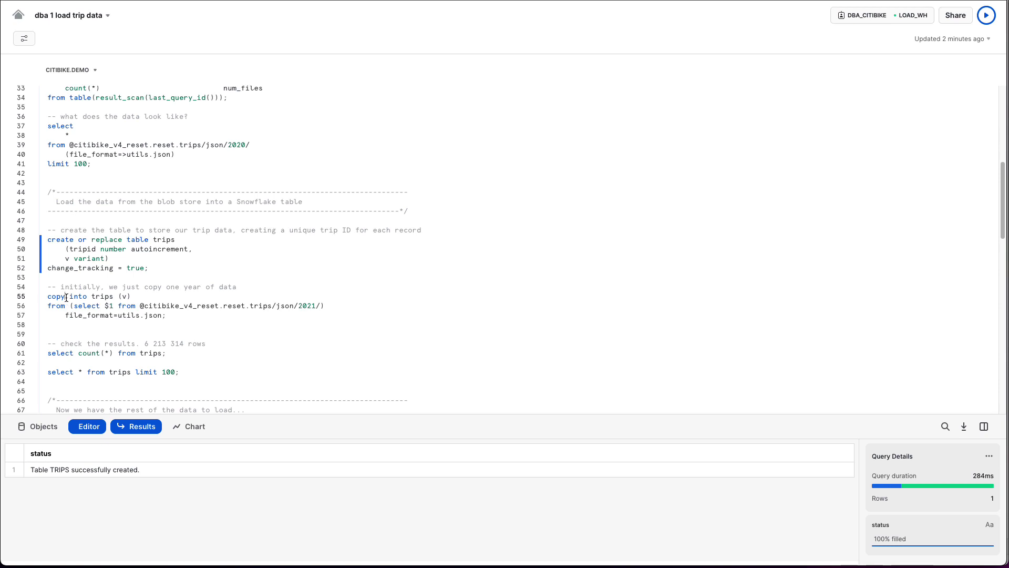
{"action": "left_click", "coordinate": [66, 298]}
{"action": "key", "text": "super+Return"}
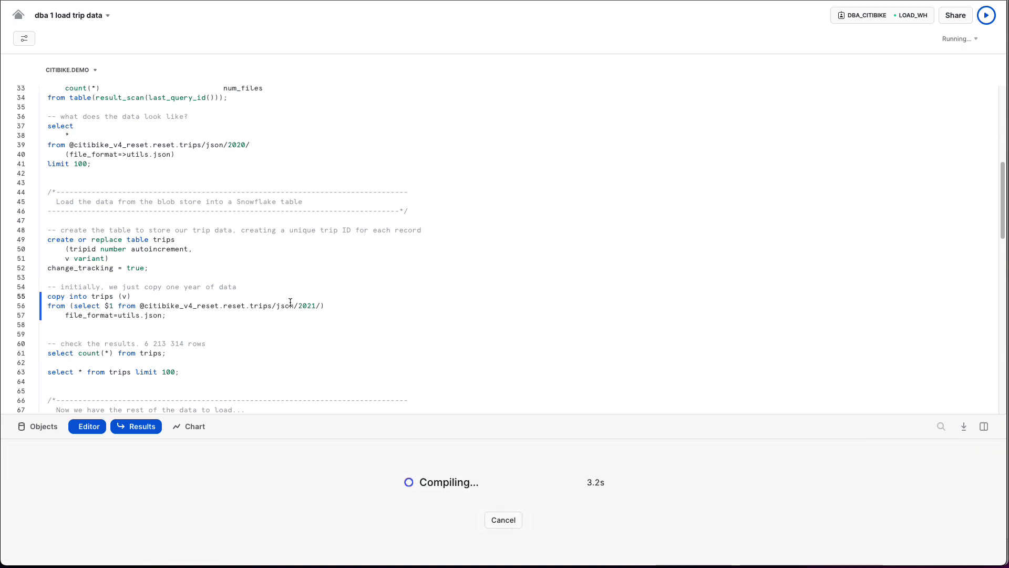
{"action": "left_click_drag", "start_coordinate": [297, 306], "coordinate": [320, 308]}
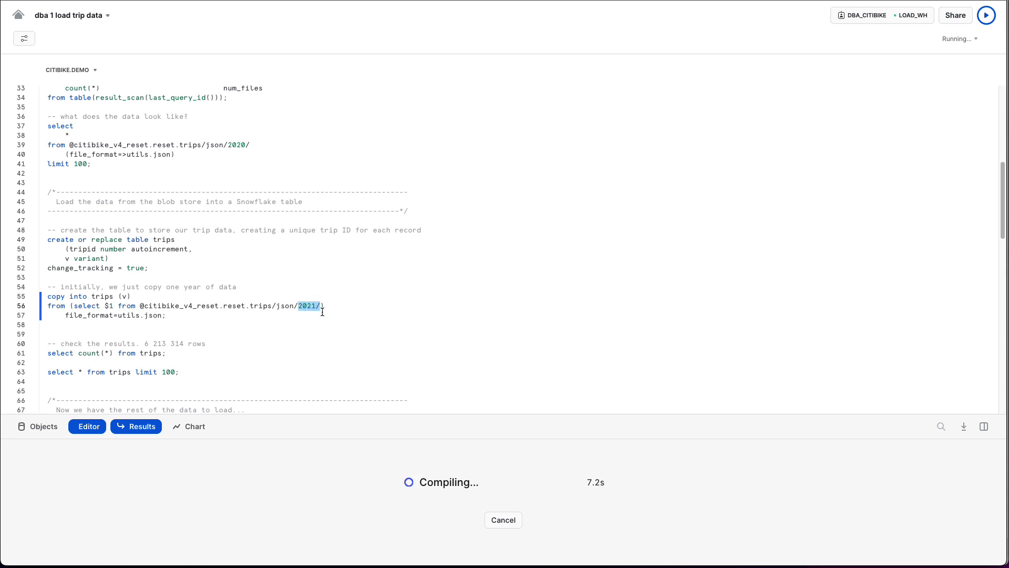
{"action": "left_click", "coordinate": [304, 310]}
{"action": "left_click", "coordinate": [303, 310]}
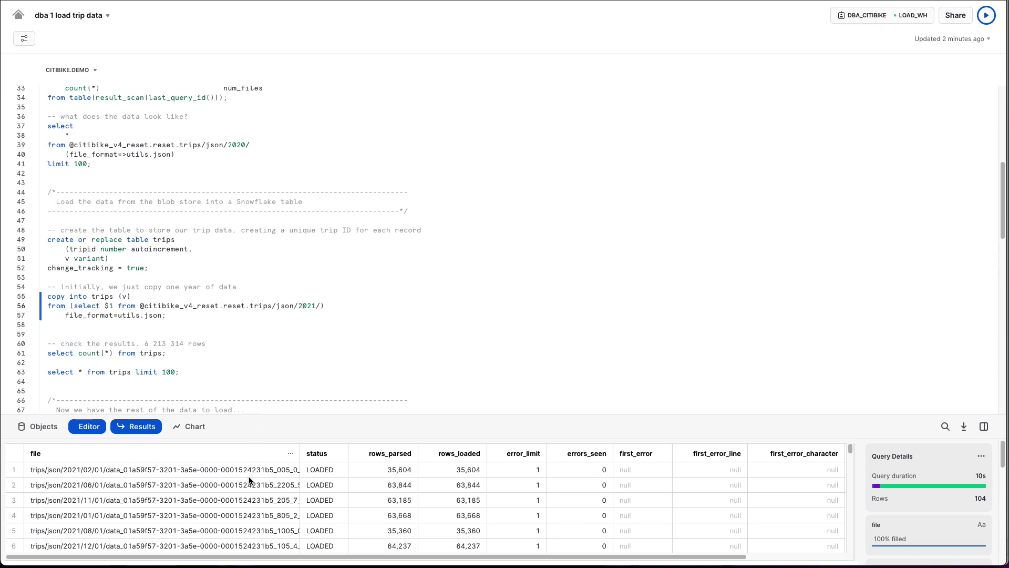
{"action": "scroll", "coordinate": [380, 510], "scroll_direction": "down", "scroll_amount": 20}
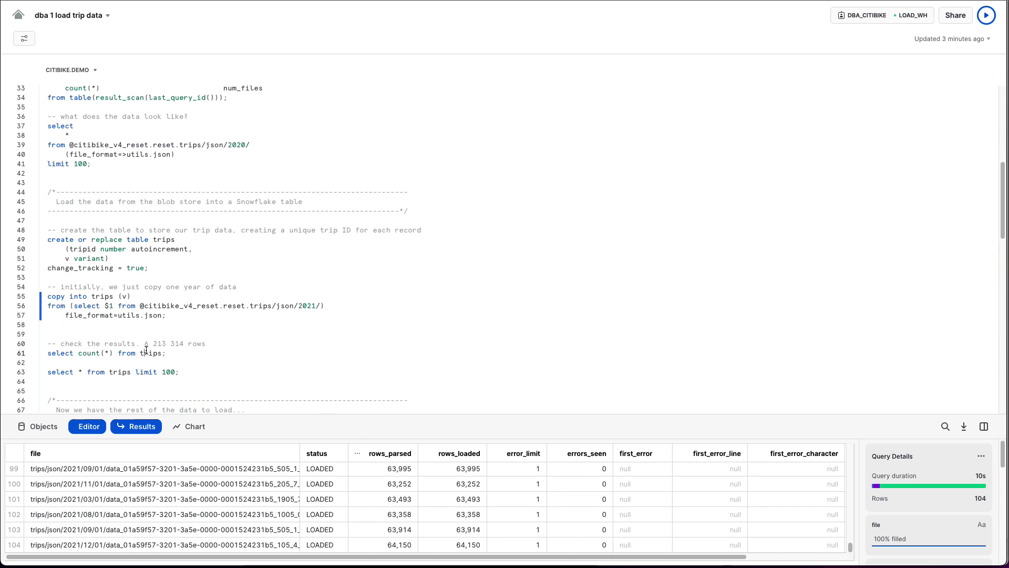
Step: Run the row count on trips and the select * from trips limit 100 query
{"action": "scroll", "coordinate": [146, 351], "scroll_direction": "down", "scroll_amount": 1}
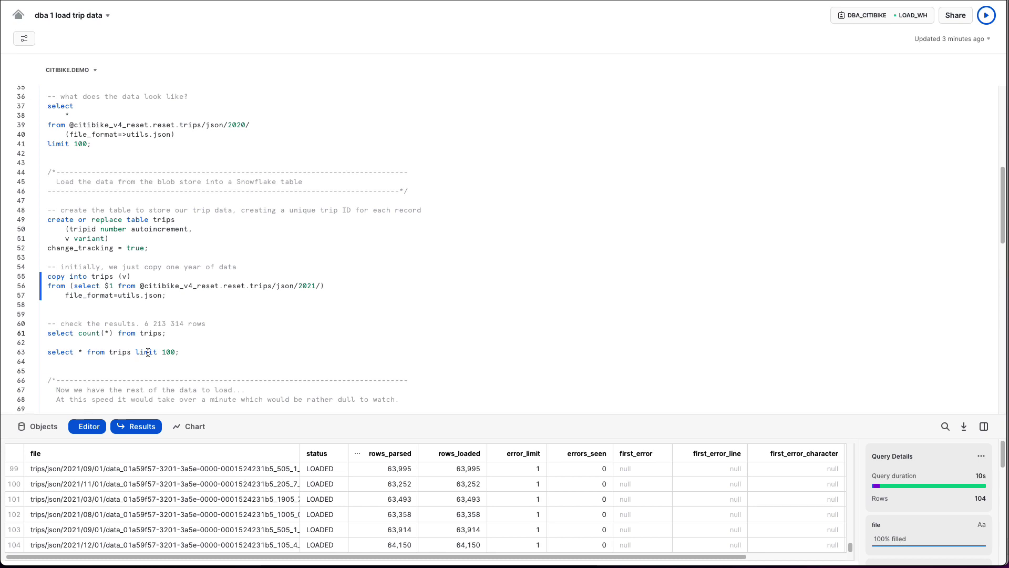
{"action": "key", "text": "super+Return"}
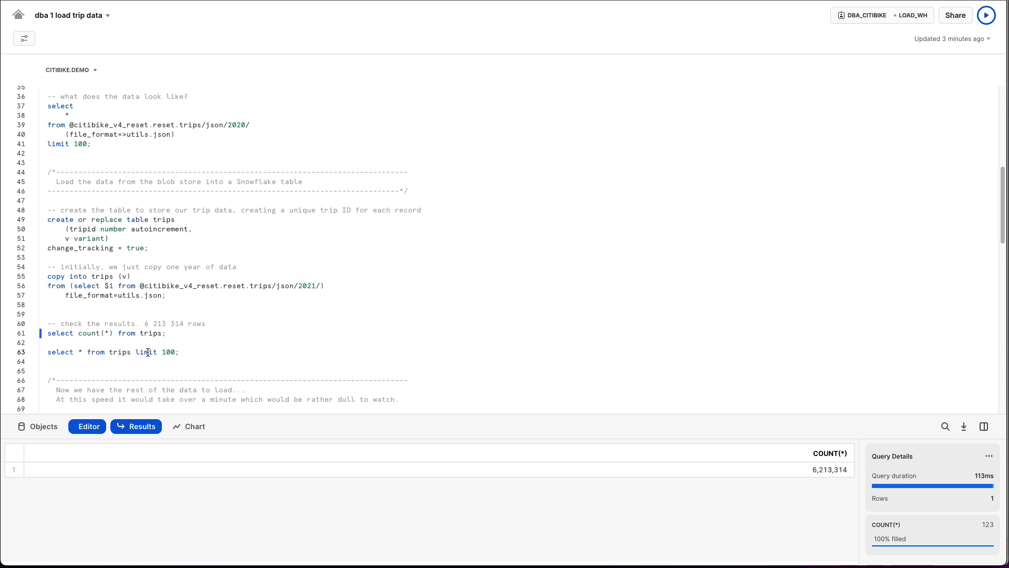
{"action": "left_click", "coordinate": [148, 352]}
{"action": "key", "text": "super+Return"}
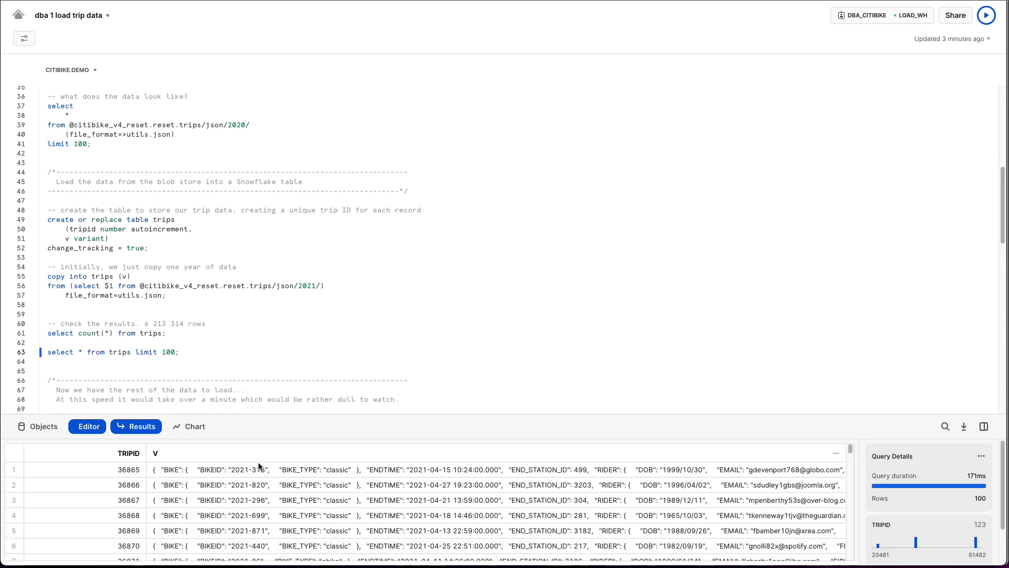
Step: Inspect the first row's V record and look through the TRIPID values in the trips results
{"action": "left_click", "coordinate": [238, 475]}
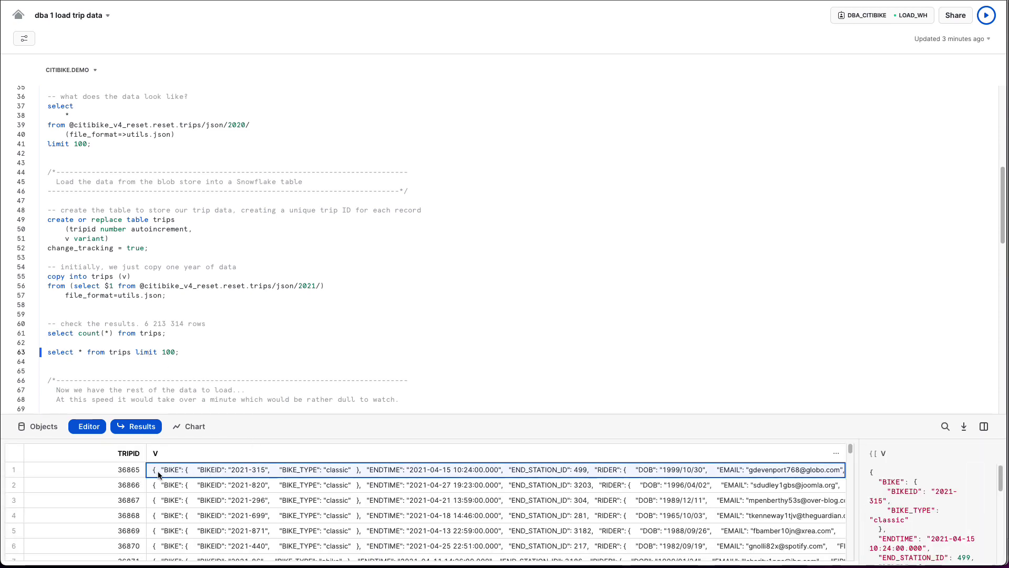
{"action": "left_click", "coordinate": [126, 472]}
{"action": "scroll", "coordinate": [127, 476], "scroll_direction": "down", "scroll_amount": 2}
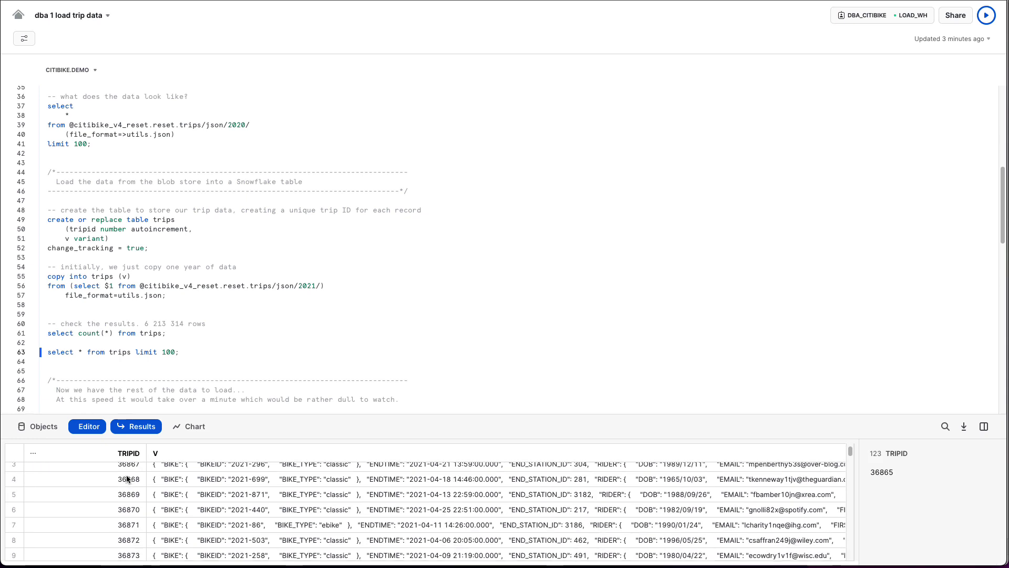
Step: Run together the statements that resize load_wh to xxlarge, copy the remaining trips/json/ files into trips, and count its rows
{"action": "scroll", "coordinate": [138, 359], "scroll_direction": "down", "scroll_amount": 5}
{"action": "scroll", "coordinate": [138, 360], "scroll_direction": "down", "scroll_amount": 2}
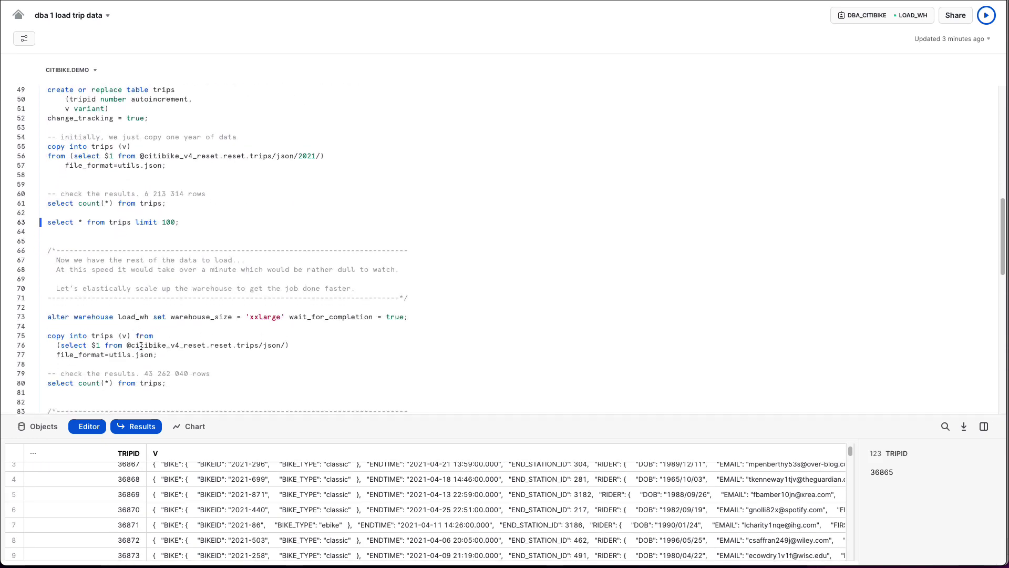
{"action": "left_click_drag", "start_coordinate": [45, 284], "coordinate": [180, 365]}
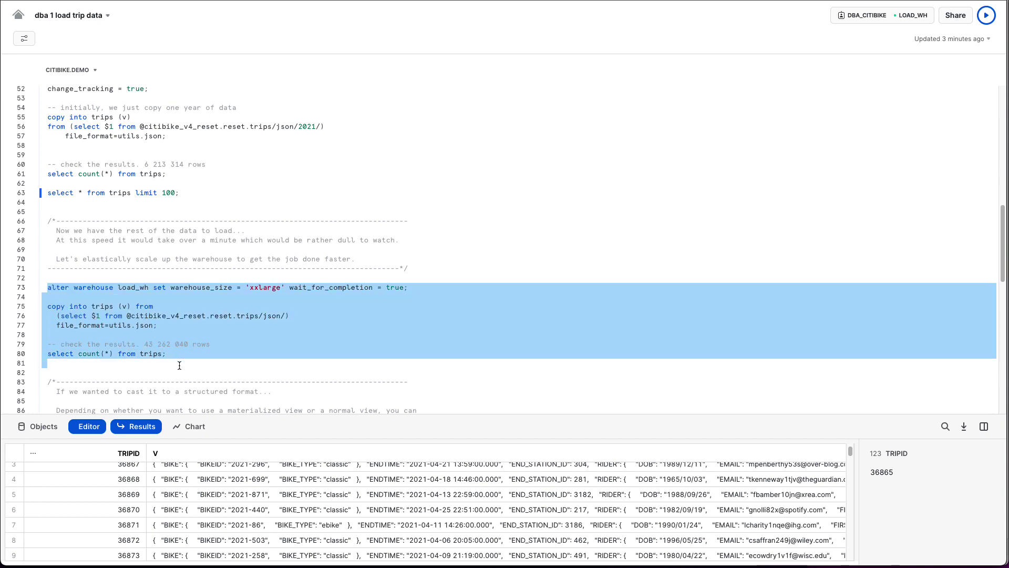
{"action": "key", "text": "ctrl+Return"}
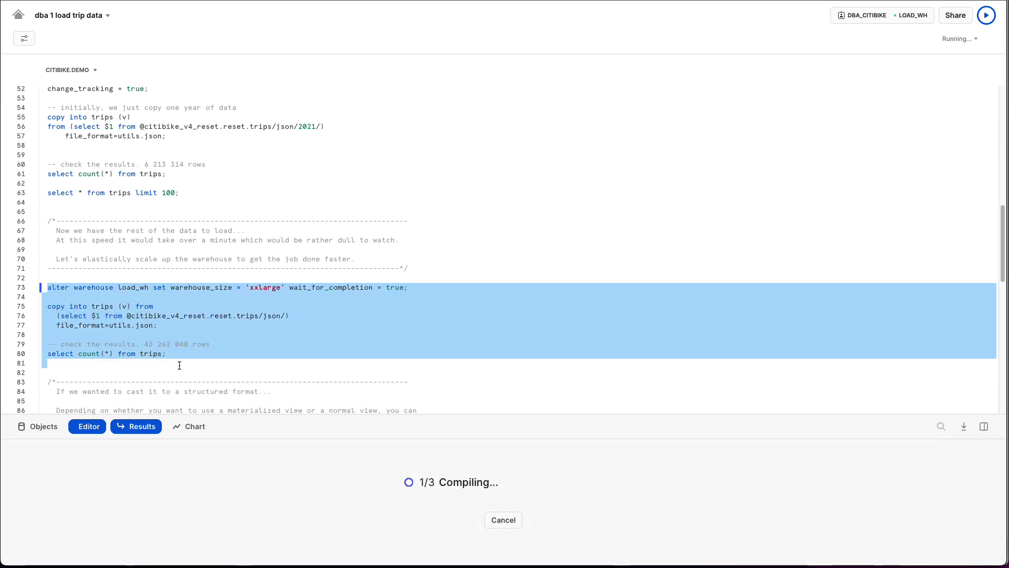
{"action": "left_click", "coordinate": [92, 288]}
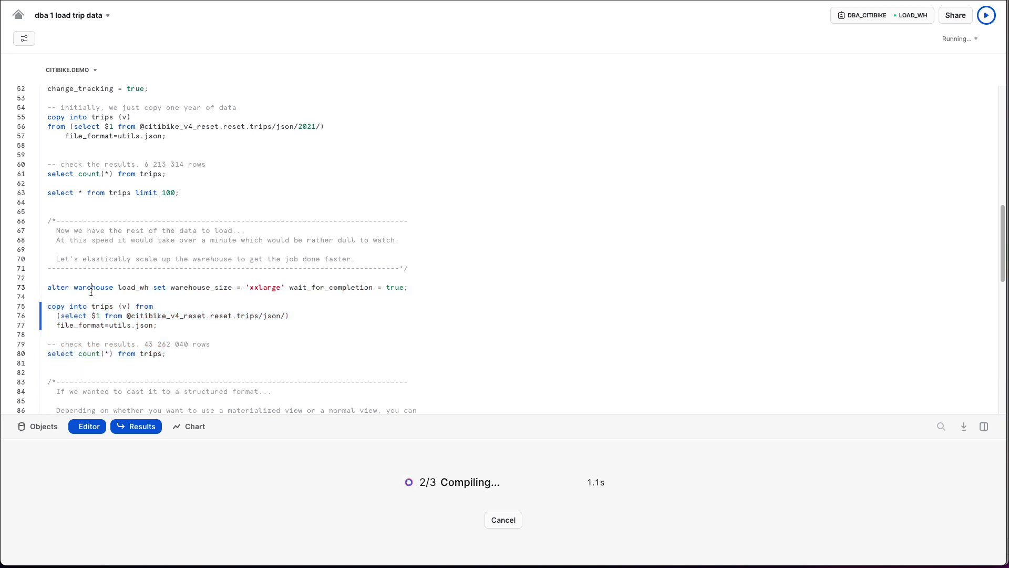
{"action": "double_click", "coordinate": [253, 288]}
{"action": "left_click", "coordinate": [278, 298]}
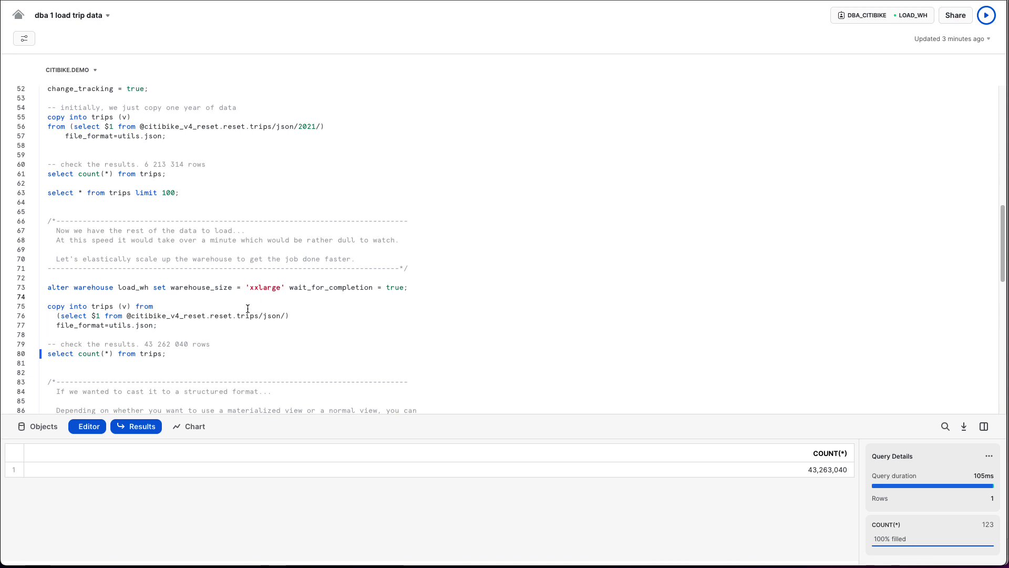
Step: Review the full trips/json/ copy statement and inspect the returned trips row count
{"action": "left_click_drag", "start_coordinate": [105, 315], "coordinate": [118, 325]}
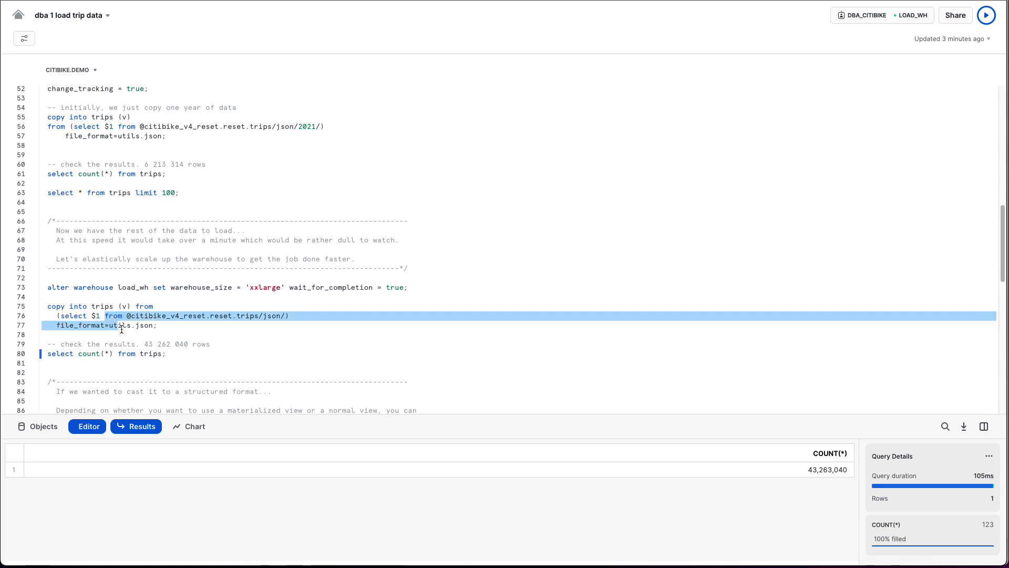
{"action": "scroll", "coordinate": [132, 335], "scroll_direction": "down", "scroll_amount": 1}
{"action": "left_click", "coordinate": [158, 334]}
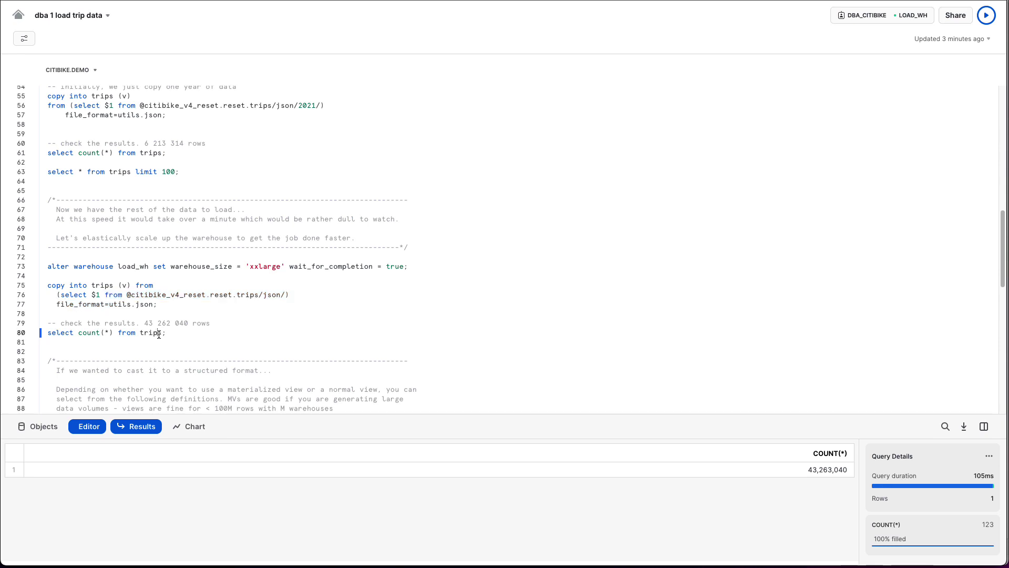
{"action": "scroll", "coordinate": [147, 363], "scroll_direction": "down", "scroll_amount": 1}
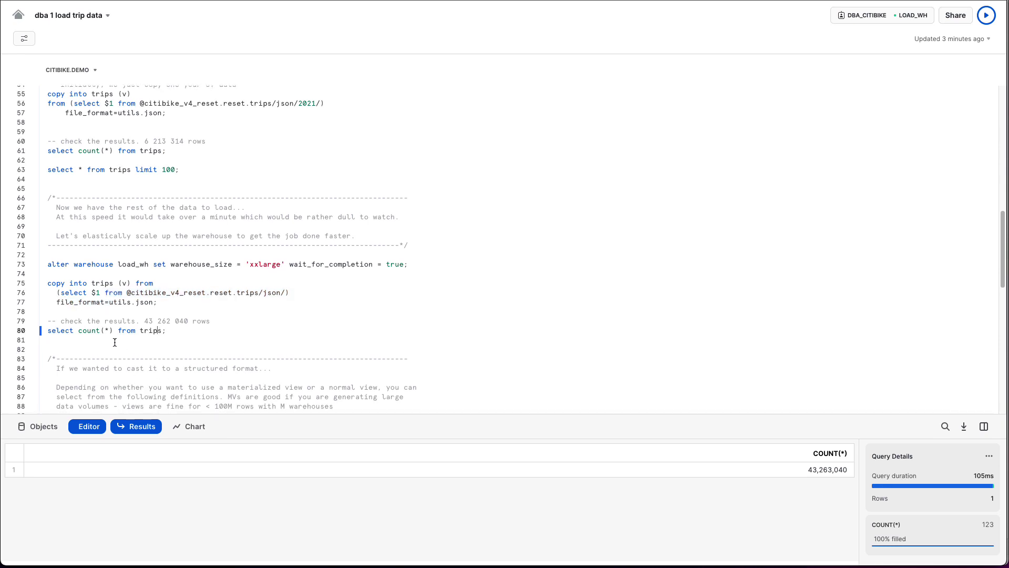
{"action": "left_click", "coordinate": [826, 469]}
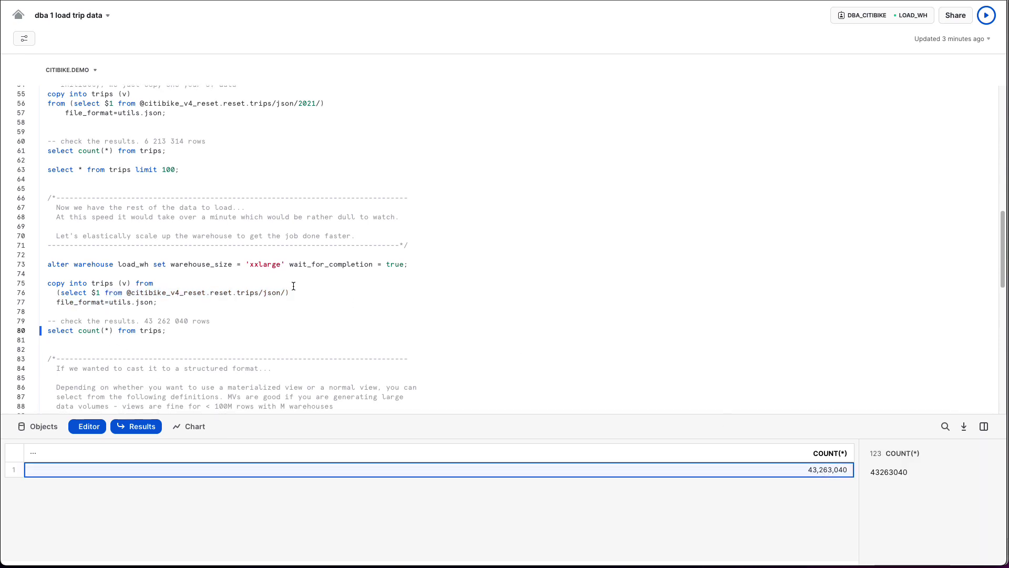
Step: Run the create or replace view trips_vw statement that casts the JSON trip attributes to structured columns
{"action": "scroll", "coordinate": [231, 315], "scroll_direction": "down", "scroll_amount": 1}
{"action": "scroll", "coordinate": [216, 325], "scroll_direction": "down", "scroll_amount": 1}
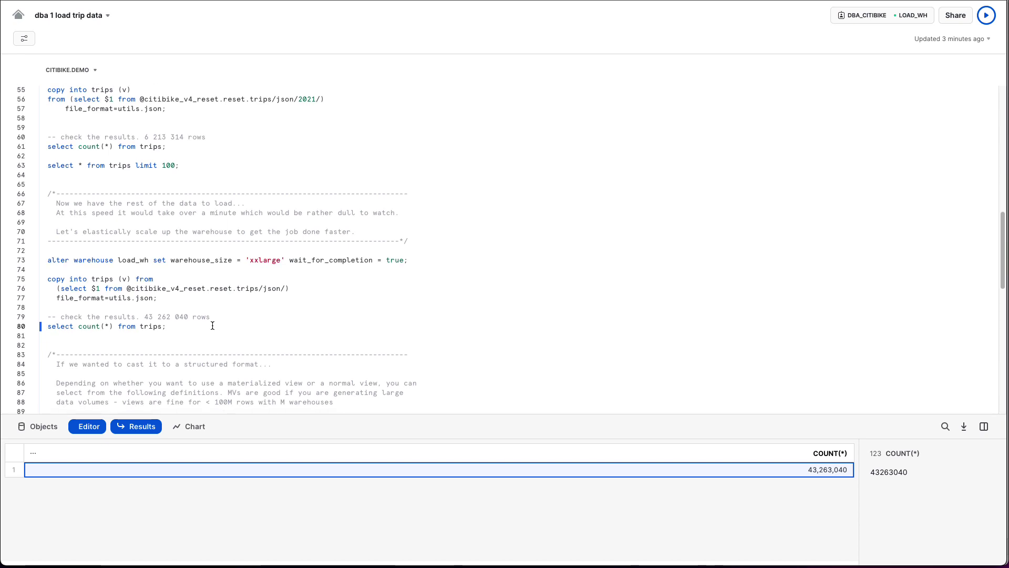
{"action": "scroll", "coordinate": [218, 325], "scroll_direction": "down", "scroll_amount": 3}
{"action": "scroll", "coordinate": [221, 315], "scroll_direction": "down", "scroll_amount": 3}
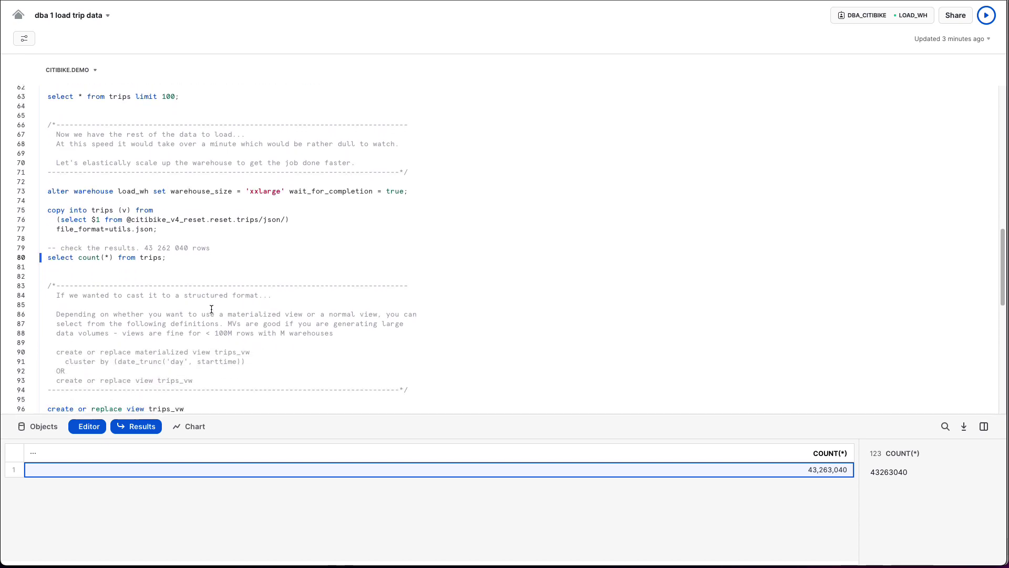
{"action": "scroll", "coordinate": [211, 310], "scroll_direction": "down", "scroll_amount": 9}
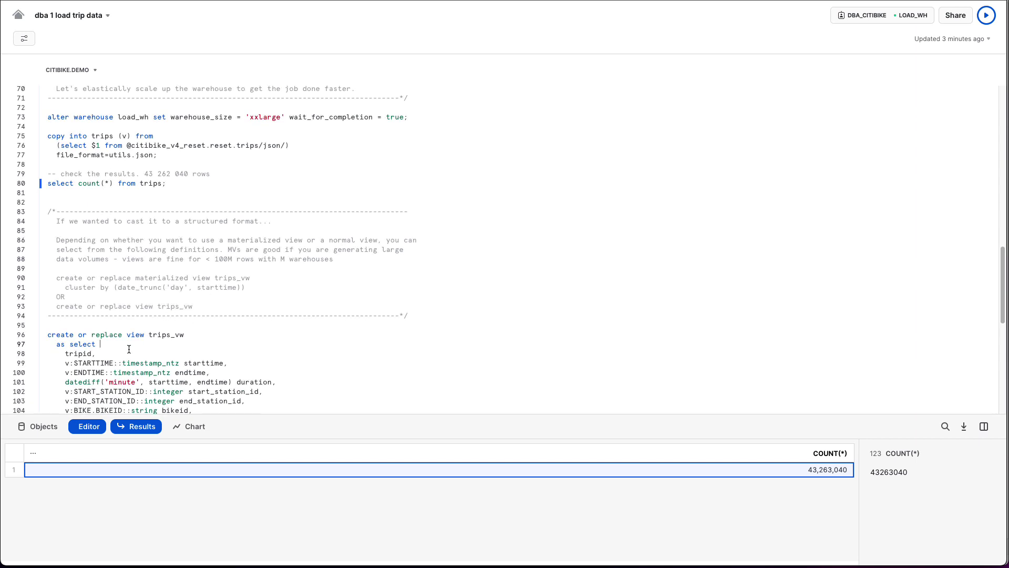
{"action": "scroll", "coordinate": [146, 344], "scroll_direction": "down", "scroll_amount": 5}
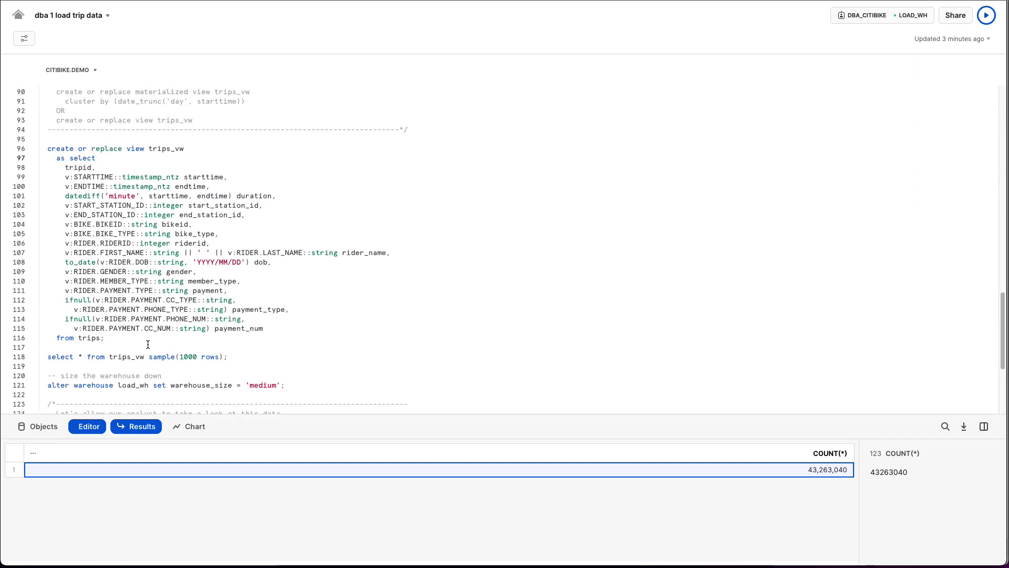
{"action": "key", "text": "super+Return"}
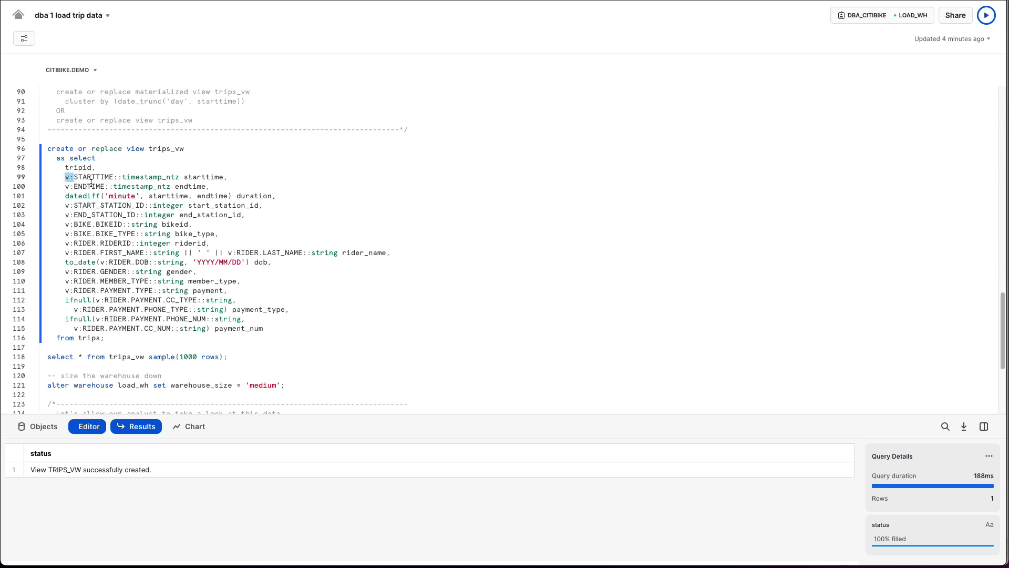
Step: Examine the trips_vw definition's JSON paths and type casts, including STARTTIME as timestamp_ntz and START_STATION_ID as integer
{"action": "left_click", "coordinate": [74, 178]}
{"action": "left_click_drag", "start_coordinate": [75, 177], "coordinate": [114, 178]}
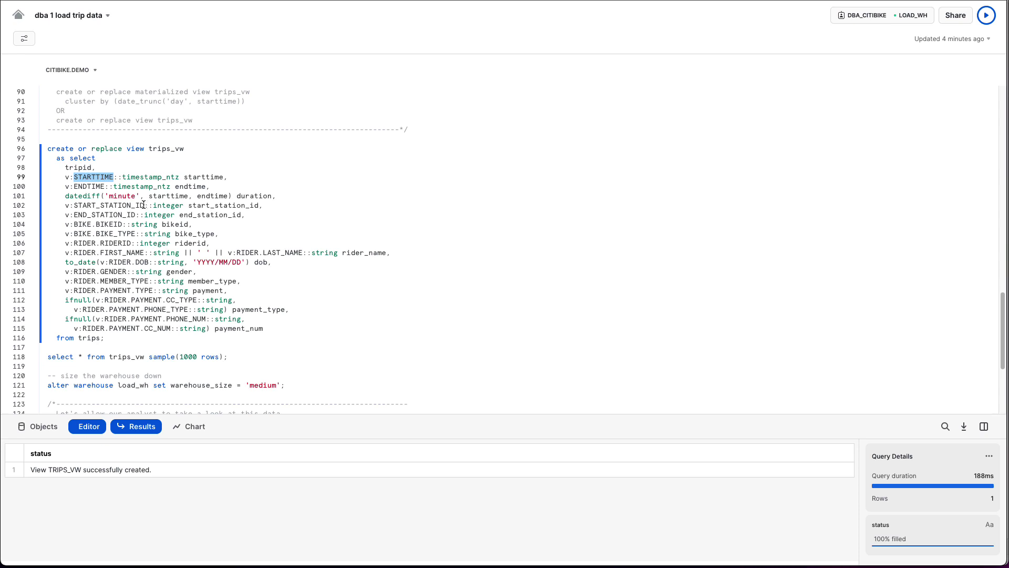
{"action": "left_click", "coordinate": [153, 177]}
{"action": "left_click_drag", "start_coordinate": [74, 178], "coordinate": [147, 212]}
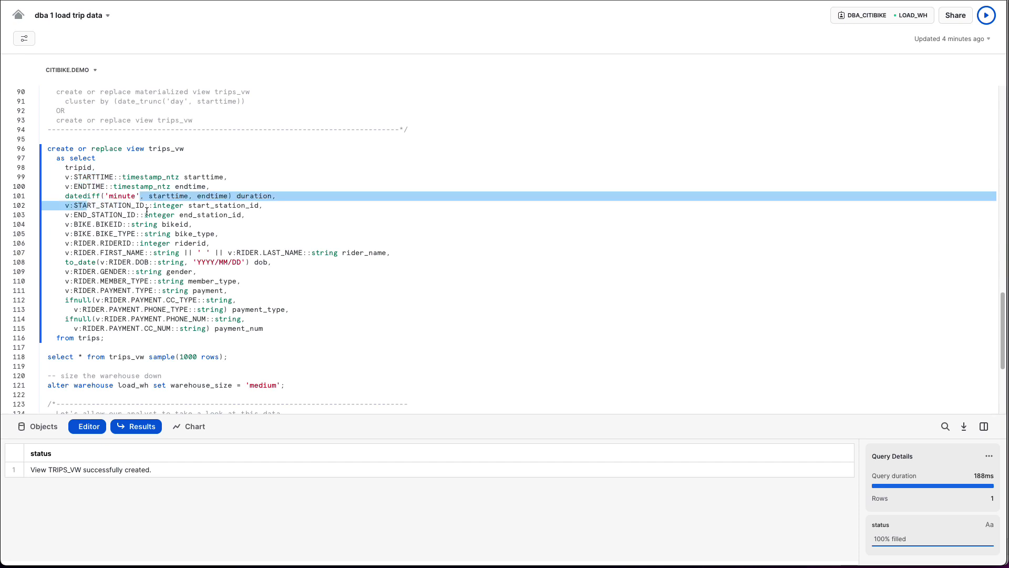
{"action": "left_click", "coordinate": [163, 215]}
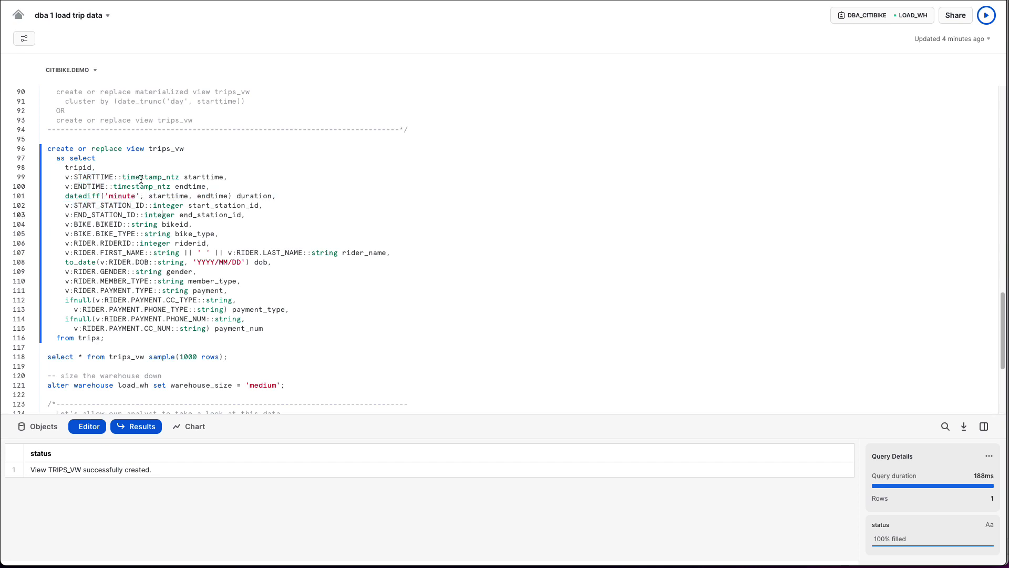
{"action": "double_click", "coordinate": [141, 178]}
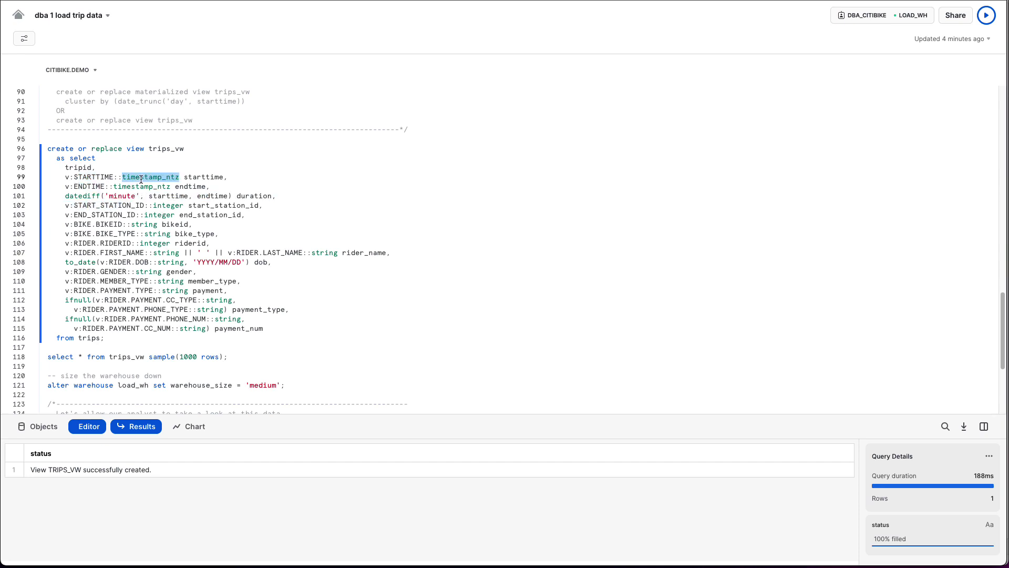
{"action": "double_click", "coordinate": [165, 205]}
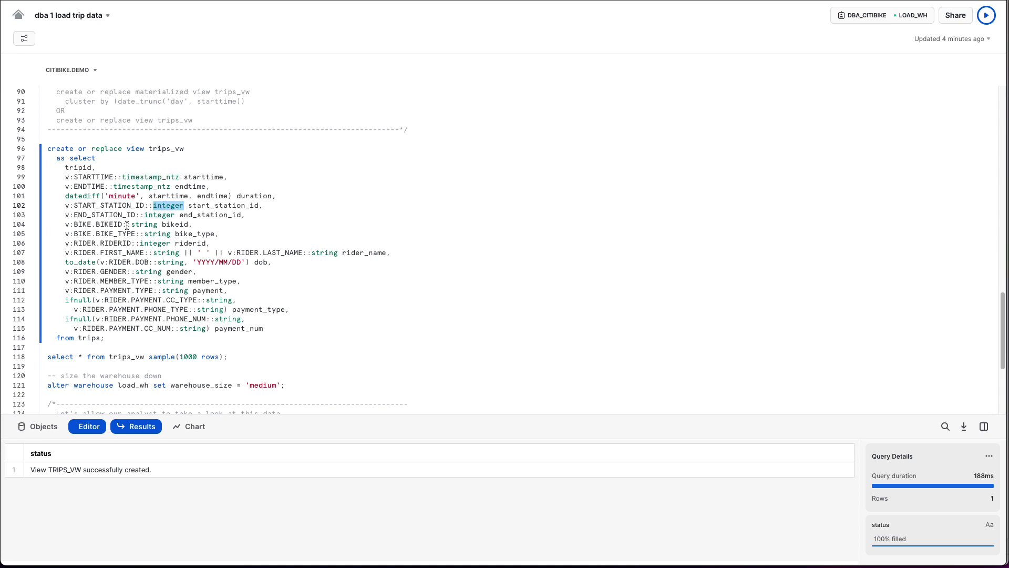
Step: Query a 1000-row sample from trips_vw and look through the structured trip records
{"action": "scroll", "coordinate": [127, 225], "scroll_direction": "down", "scroll_amount": 3}
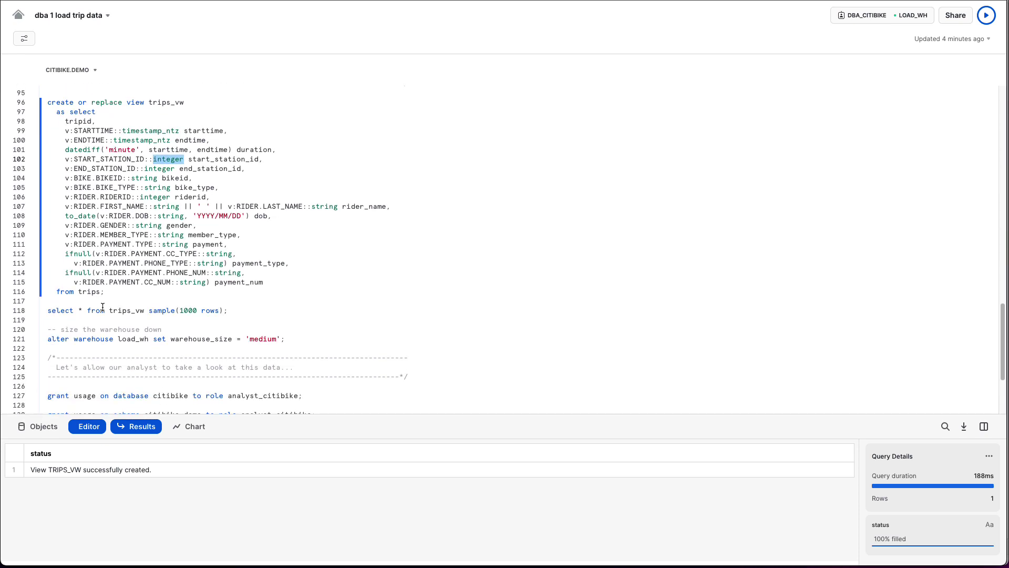
{"action": "left_click", "coordinate": [103, 309]}
{"action": "key", "text": "super+Return"}
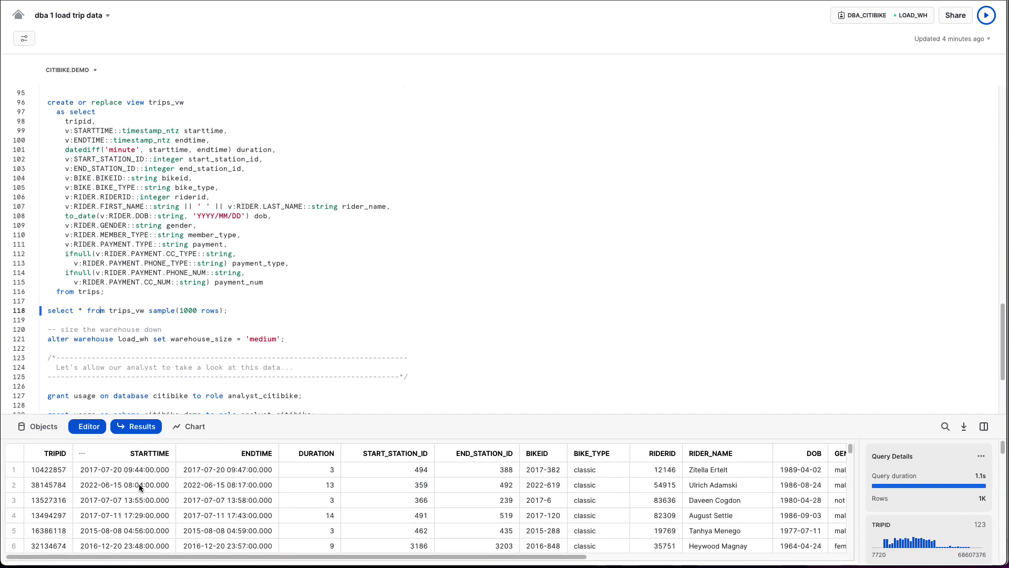
{"action": "left_click_drag", "start_coordinate": [131, 559], "coordinate": [96, 522]}
{"action": "scroll", "coordinate": [140, 500], "scroll_direction": "down", "scroll_amount": 4}
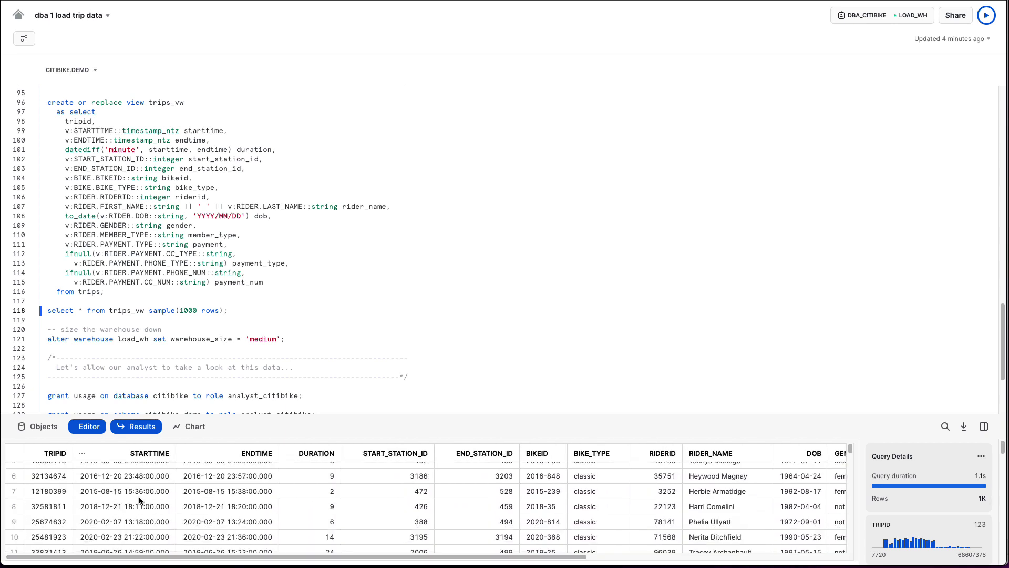
{"action": "scroll", "coordinate": [140, 501], "scroll_direction": "up", "scroll_amount": 4}
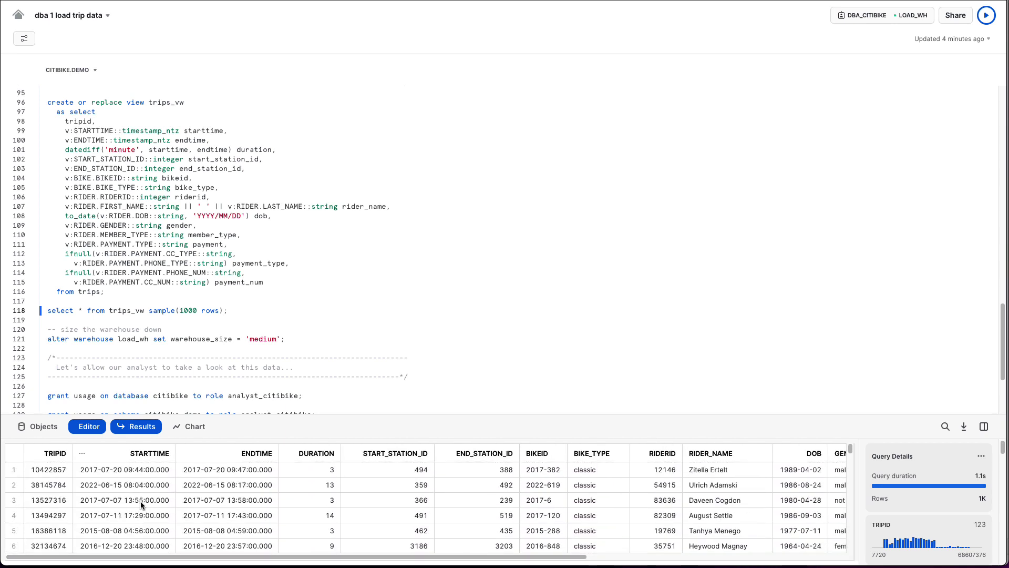
Step: Run the alter warehouse statement that sets load_wh to medium, and review it
{"action": "left_click", "coordinate": [119, 338]}
{"action": "key", "text": "super+Return"}
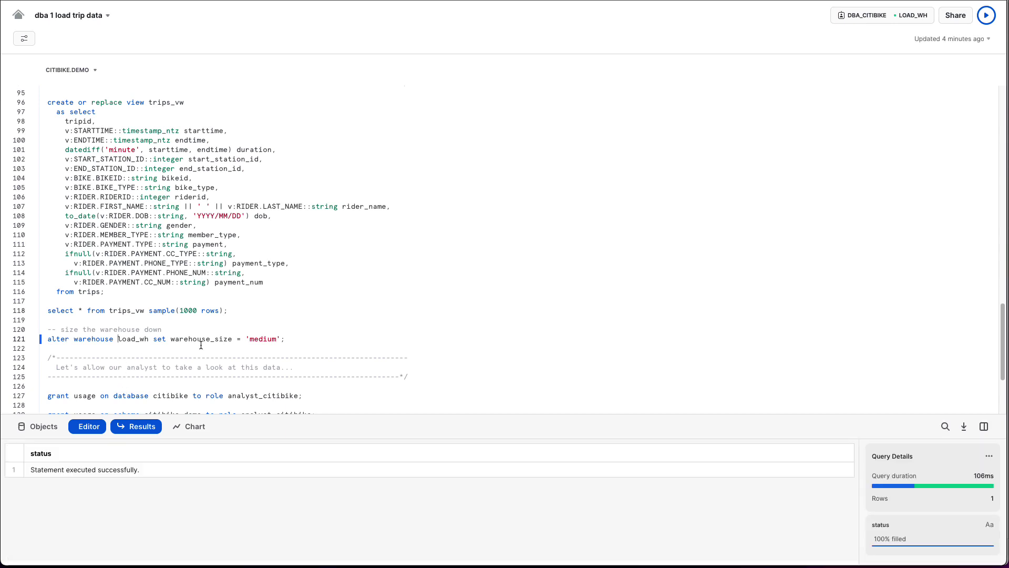
{"action": "scroll", "coordinate": [206, 334], "scroll_direction": "down", "scroll_amount": 1}
{"action": "scroll", "coordinate": [205, 335], "scroll_direction": "down", "scroll_amount": 1}
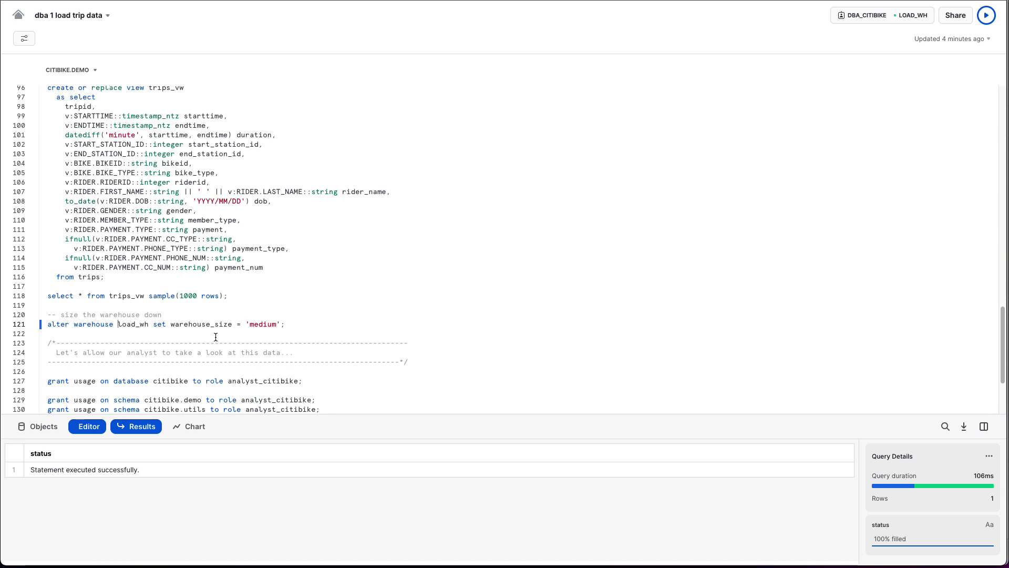
{"action": "scroll", "coordinate": [213, 338], "scroll_direction": "down", "scroll_amount": 3}
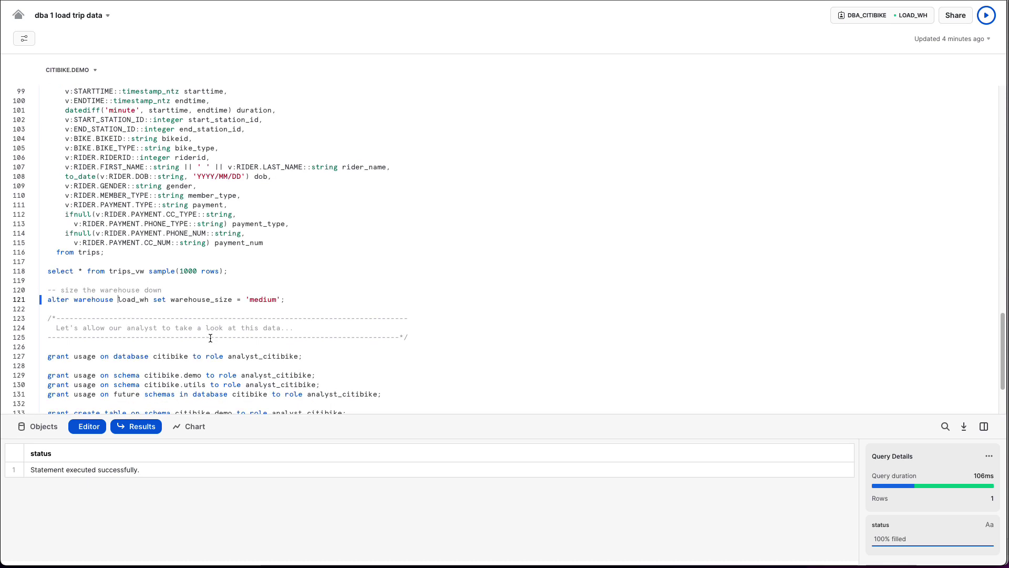
{"action": "scroll", "coordinate": [179, 311], "scroll_direction": "down", "scroll_amount": 2}
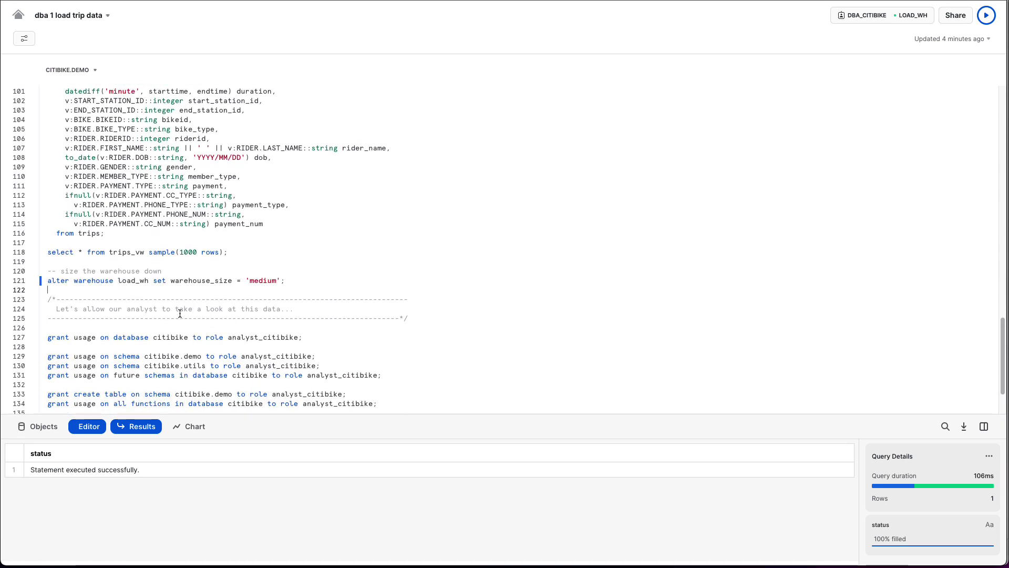
{"action": "scroll", "coordinate": [182, 313], "scroll_direction": "up", "scroll_amount": 2}
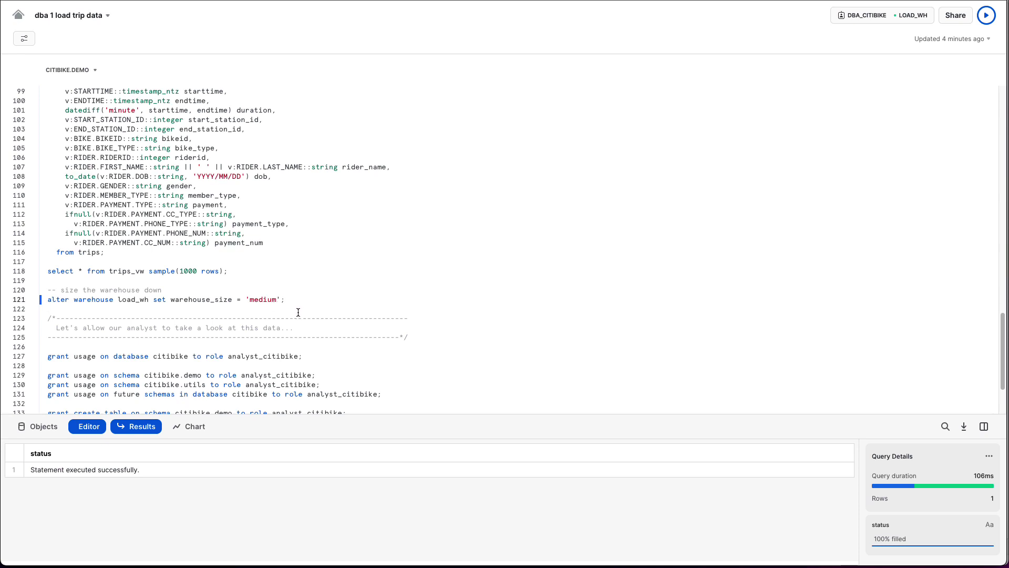
{"action": "scroll", "coordinate": [298, 312], "scroll_direction": "down", "scroll_amount": 3}
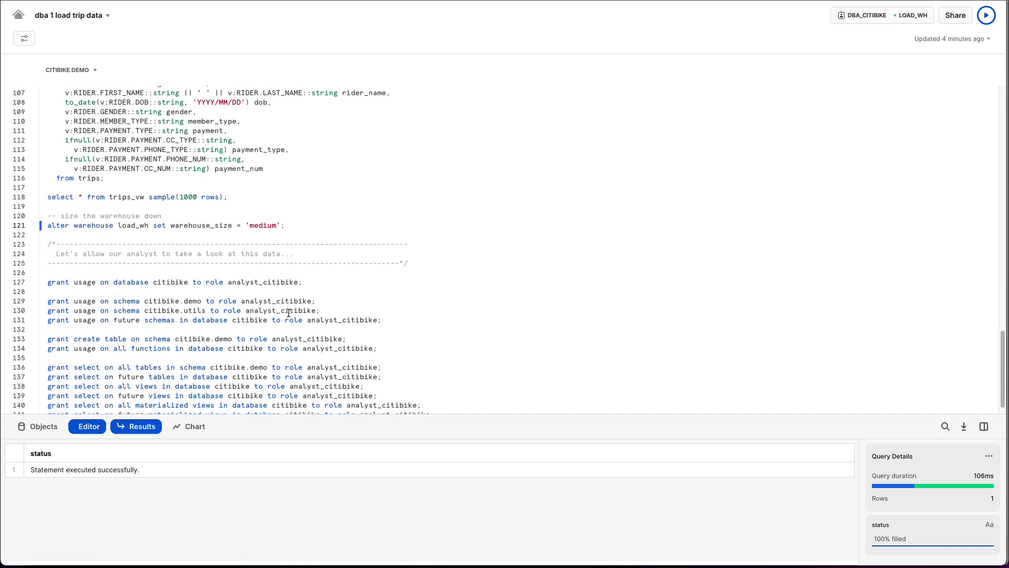
{"action": "scroll", "coordinate": [289, 314], "scroll_direction": "down", "scroll_amount": 1}
{"action": "left_click_drag", "start_coordinate": [320, 208], "coordinate": [223, 210]}
{"action": "left_click", "coordinate": [239, 229]}
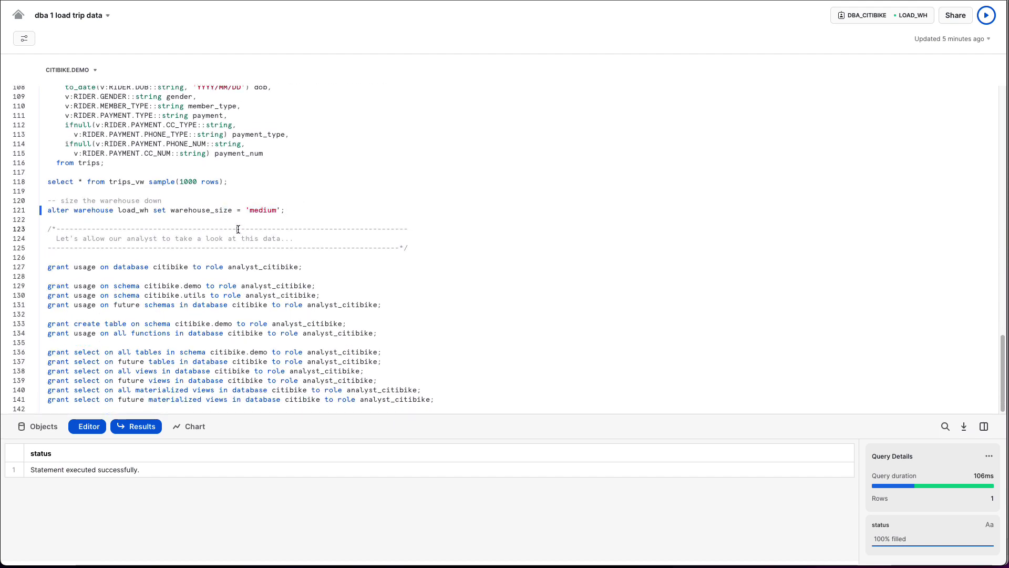
Step: Run together all the grant statements that give analyst_citibike usage, create table and select rights on the citibike database
{"action": "scroll", "coordinate": [240, 229], "scroll_direction": "down", "scroll_amount": 1}
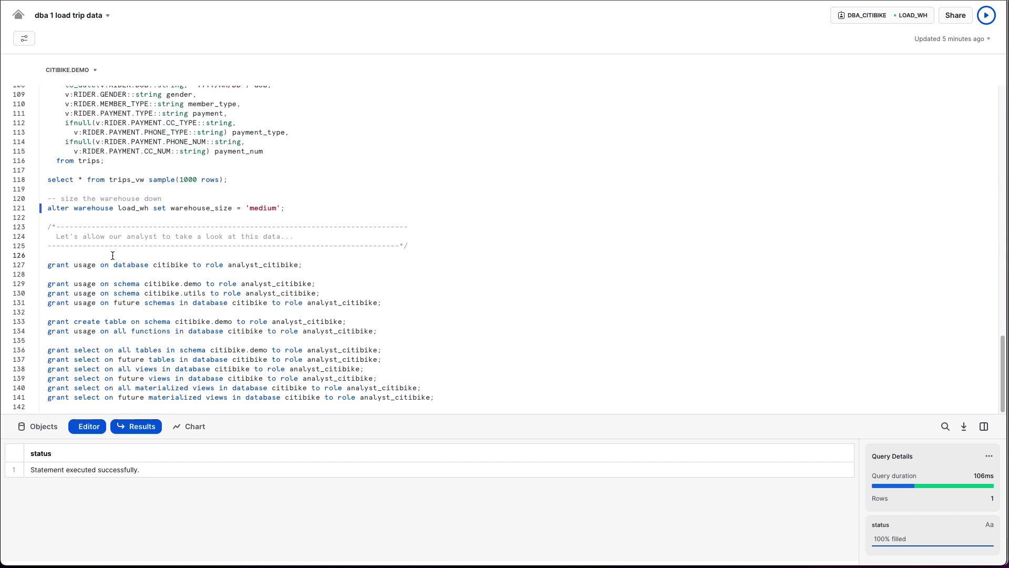
{"action": "left_click_drag", "start_coordinate": [112, 255], "coordinate": [456, 415]}
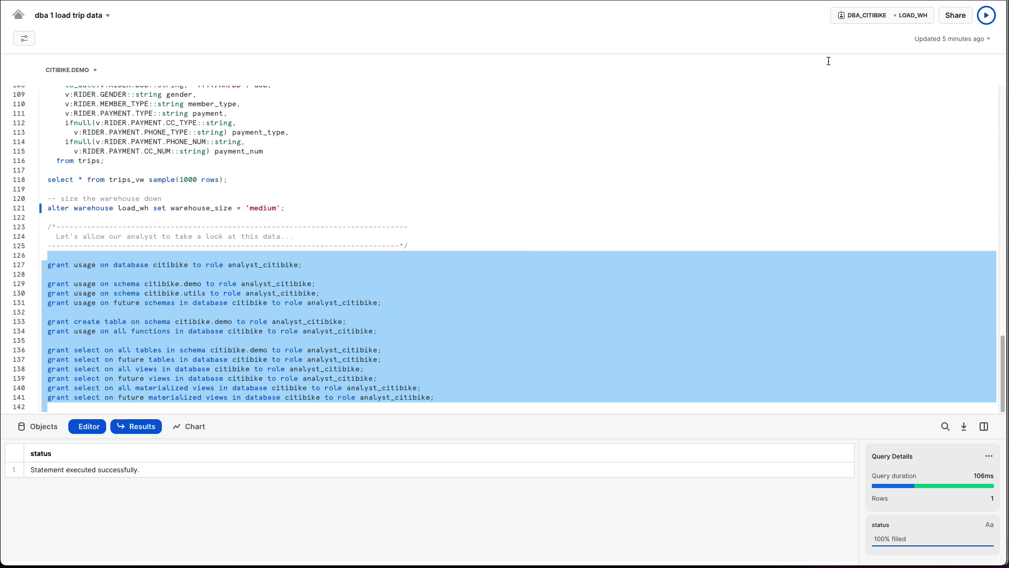
{"action": "key", "text": "super+Return"}
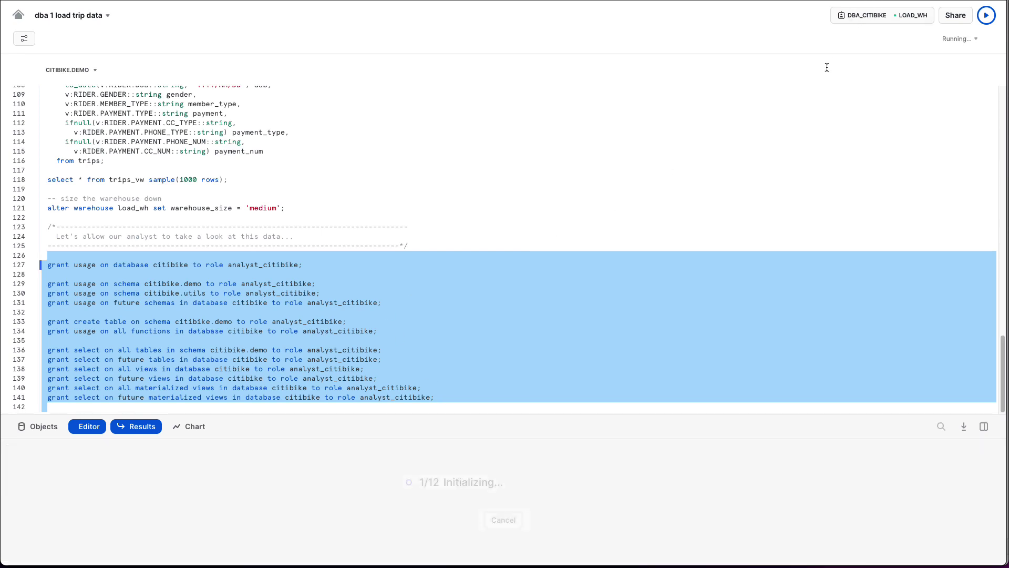
{"action": "left_click", "coordinate": [174, 272]}
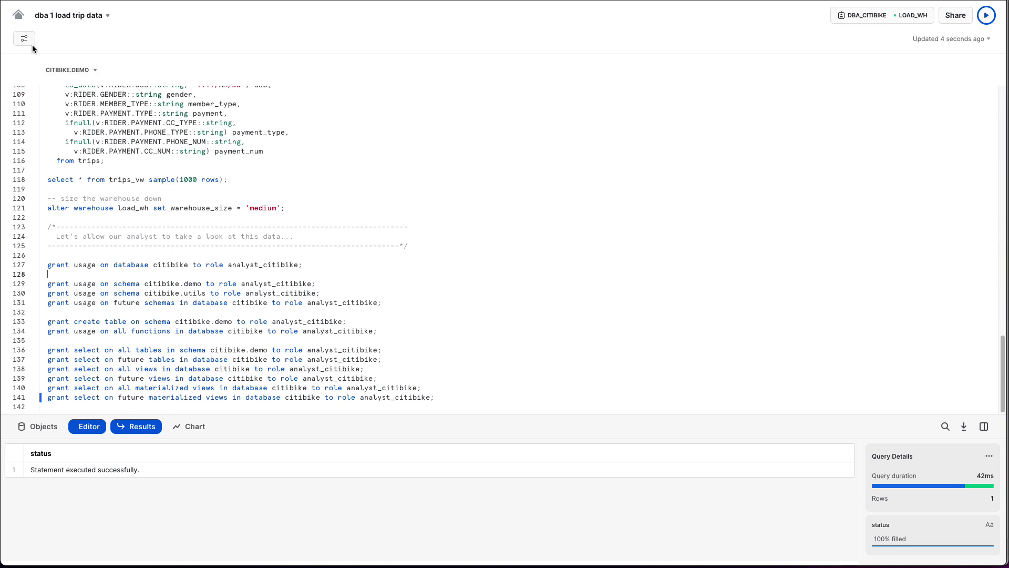
Step: Show the worksheet list and open the analyst 1 discover trips worksheet at its beginning
{"action": "left_click", "coordinate": [46, 426]}
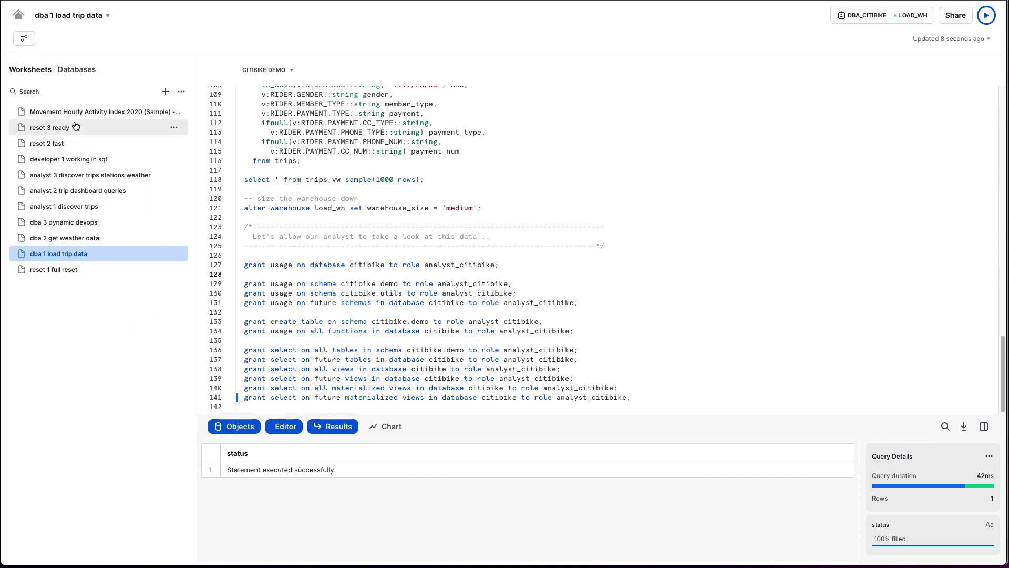
{"action": "mouse_move", "coordinate": [68, 253]}
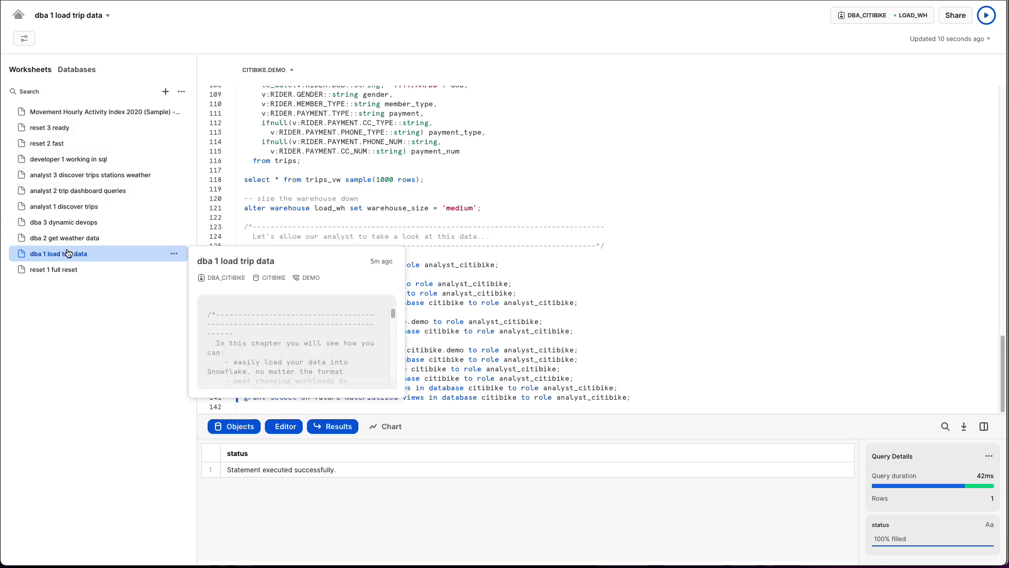
{"action": "left_click", "coordinate": [68, 212]}
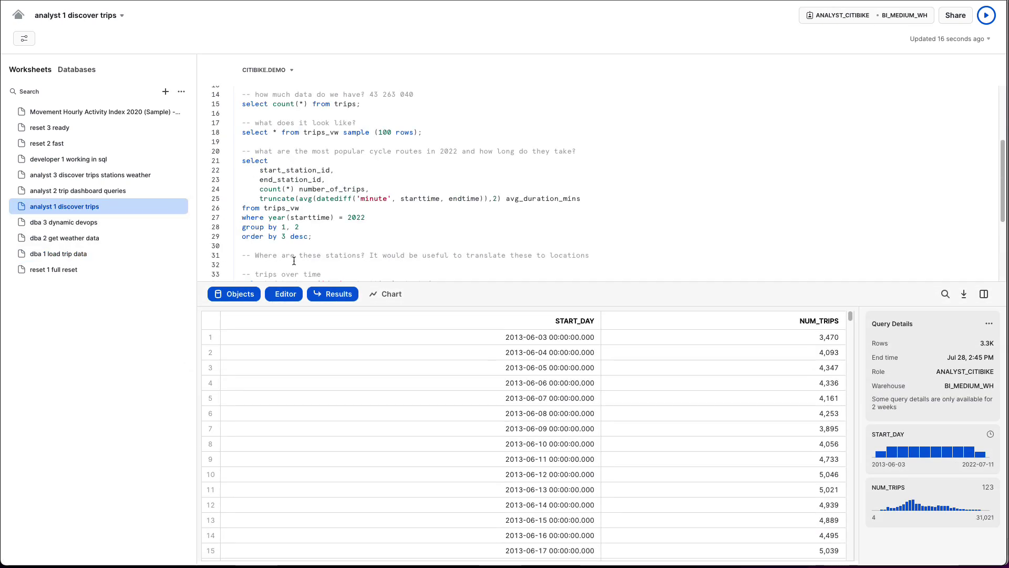
{"action": "scroll", "coordinate": [305, 239], "scroll_direction": "up", "scroll_amount": 4}
{"action": "scroll", "coordinate": [306, 239], "scroll_direction": "down", "scroll_amount": 1}
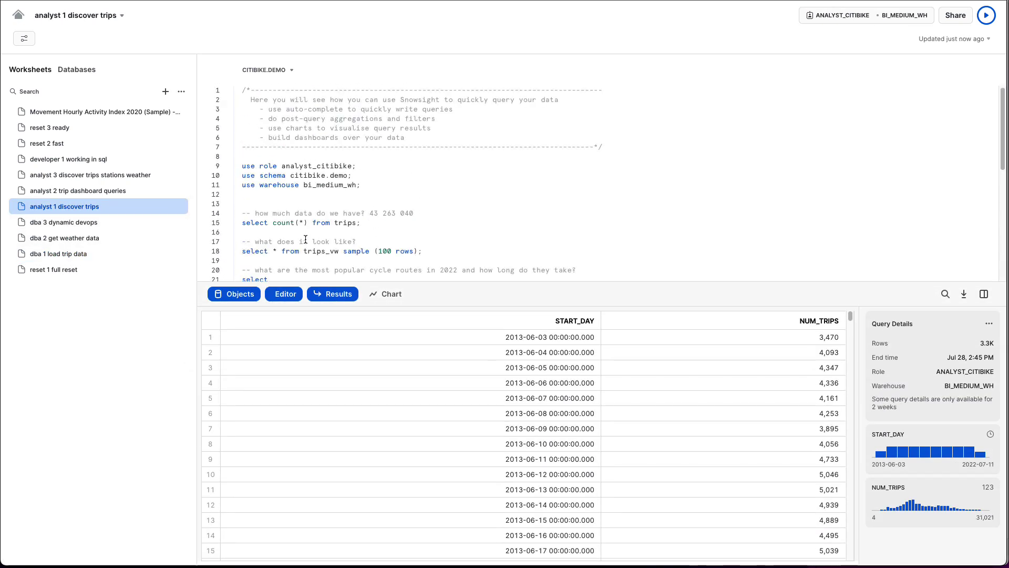
Step: Run the query for the most popular 2022 cycle routes and their average duration from trips_vw
{"action": "left_click", "coordinate": [293, 220]}
{"action": "scroll", "coordinate": [295, 227], "scroll_direction": "down", "scroll_amount": 1}
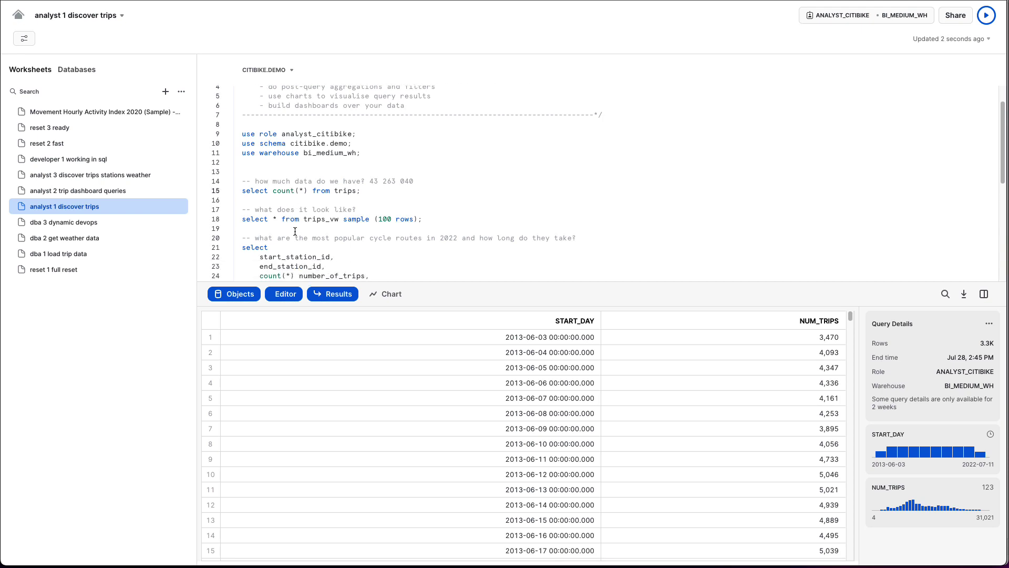
{"action": "left_click", "coordinate": [288, 220]}
{"action": "scroll", "coordinate": [288, 223], "scroll_direction": "down", "scroll_amount": 2}
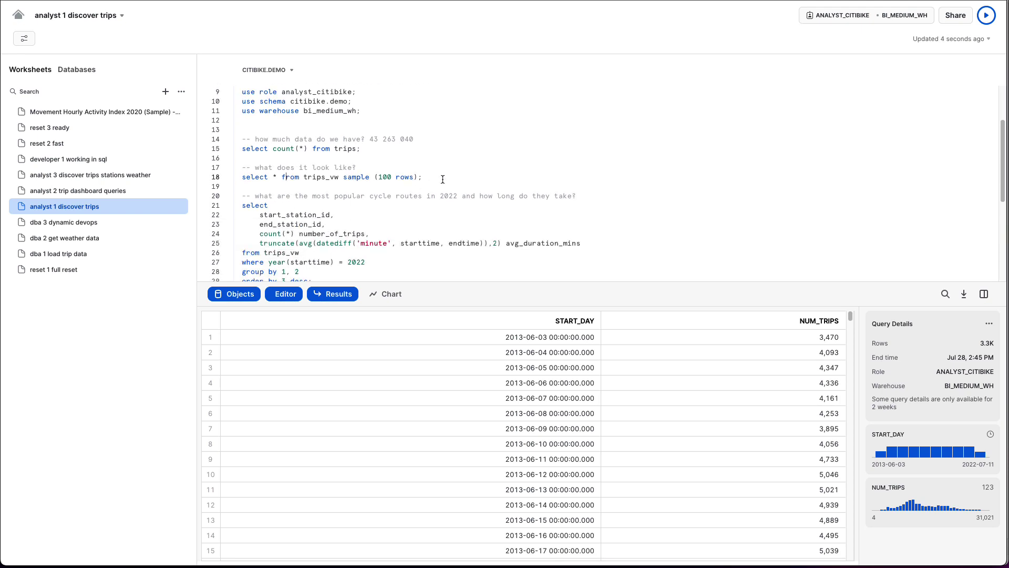
{"action": "left_click_drag", "start_coordinate": [442, 179], "coordinate": [318, 176]}
{"action": "left_click", "coordinate": [347, 223]}
{"action": "scroll", "coordinate": [370, 217], "scroll_direction": "down", "scroll_amount": 5}
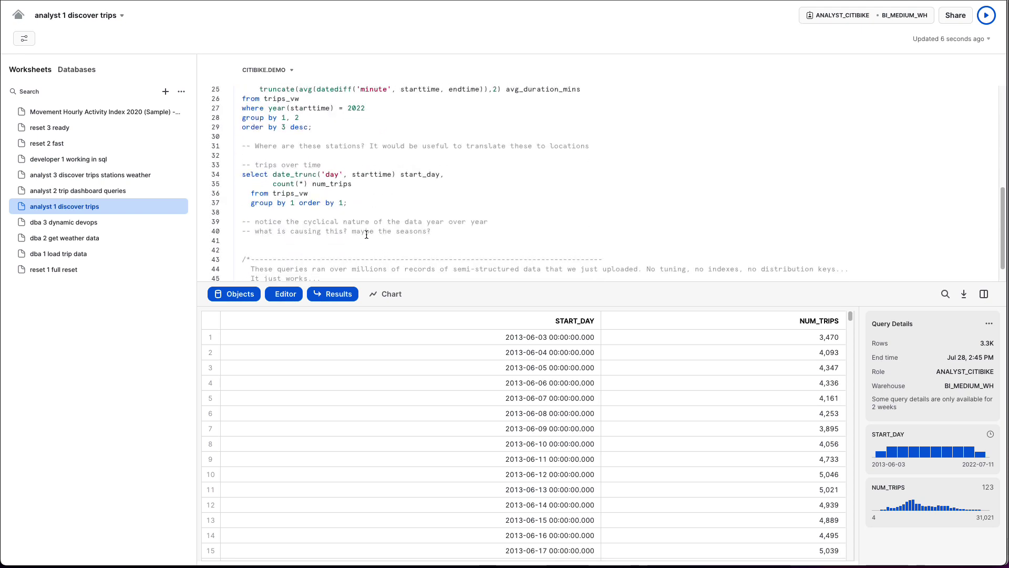
{"action": "key", "text": "ctrl+Return"}
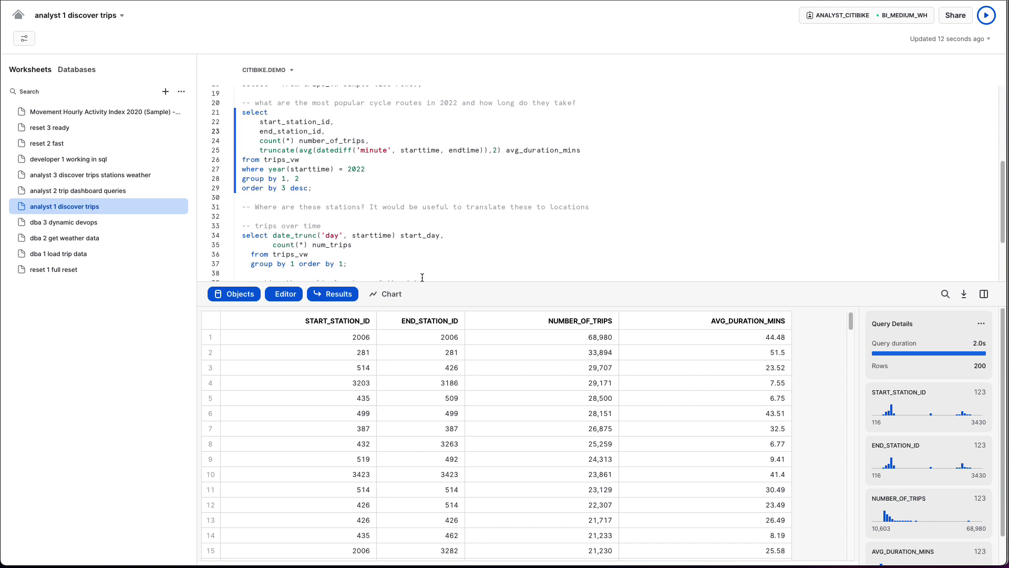
Step: Examine the 2022 year filter, the station ID columns and the trip count in the popular routes query
{"action": "left_click_drag", "start_coordinate": [366, 169], "coordinate": [240, 172]}
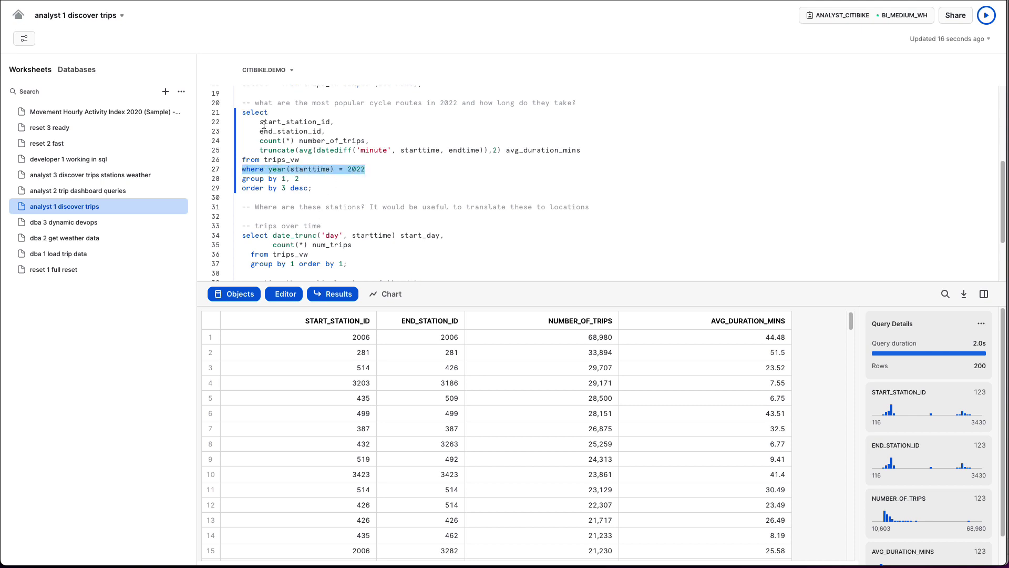
{"action": "mouse_move", "coordinate": [264, 125]}
{"action": "left_mouse_down"}
{"action": "mouse_move", "coordinate": [314, 127]}
{"action": "mouse_move", "coordinate": [263, 132]}
{"action": "left_mouse_up"}
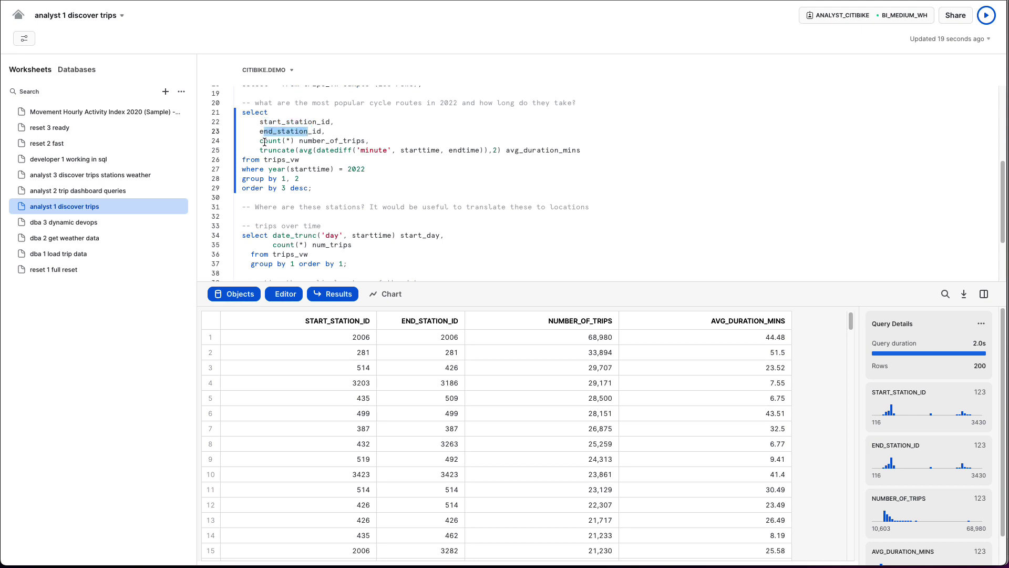
{"action": "left_click_drag", "start_coordinate": [264, 142], "coordinate": [371, 142]}
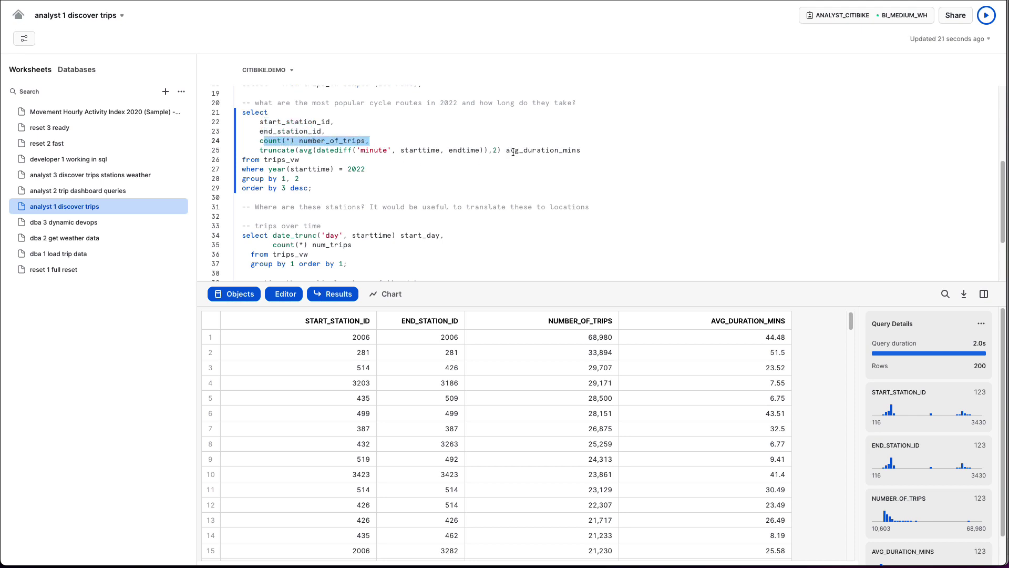
Step: Inspect every value of the first route result, and the start stations of rows two to four
{"action": "left_click", "coordinate": [357, 340]}
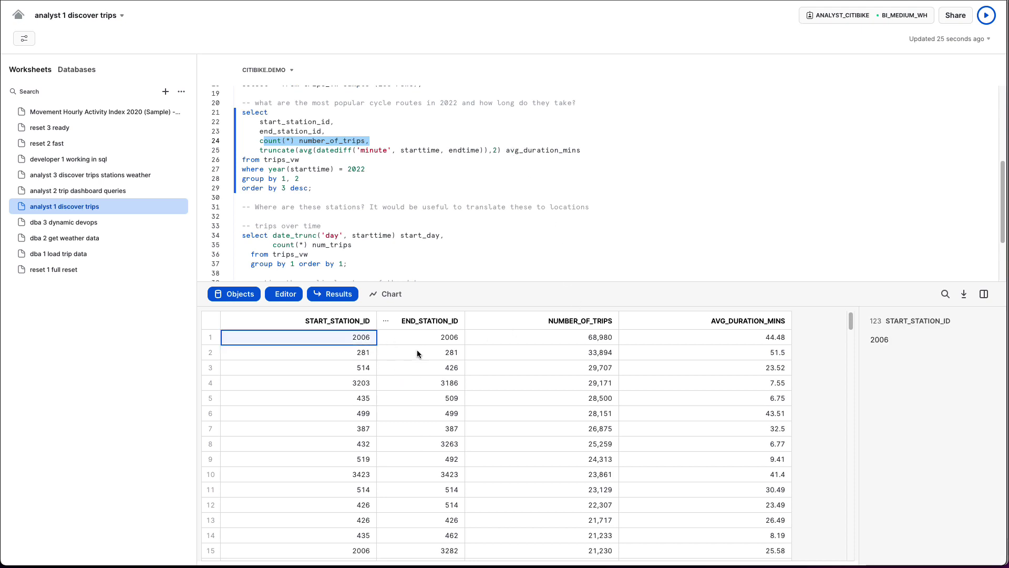
{"action": "left_click", "coordinate": [437, 339]}
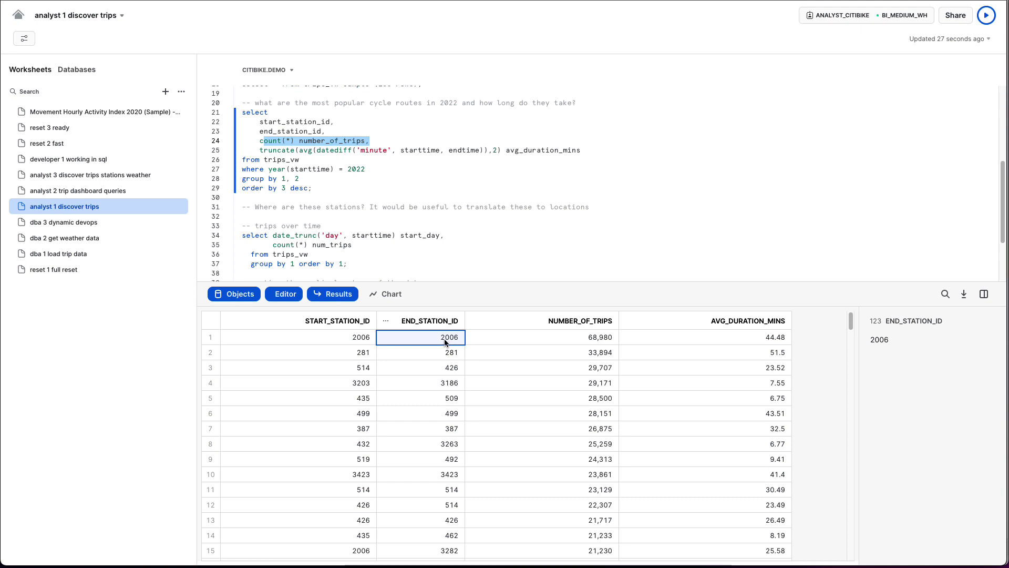
{"action": "left_click", "coordinate": [574, 339]}
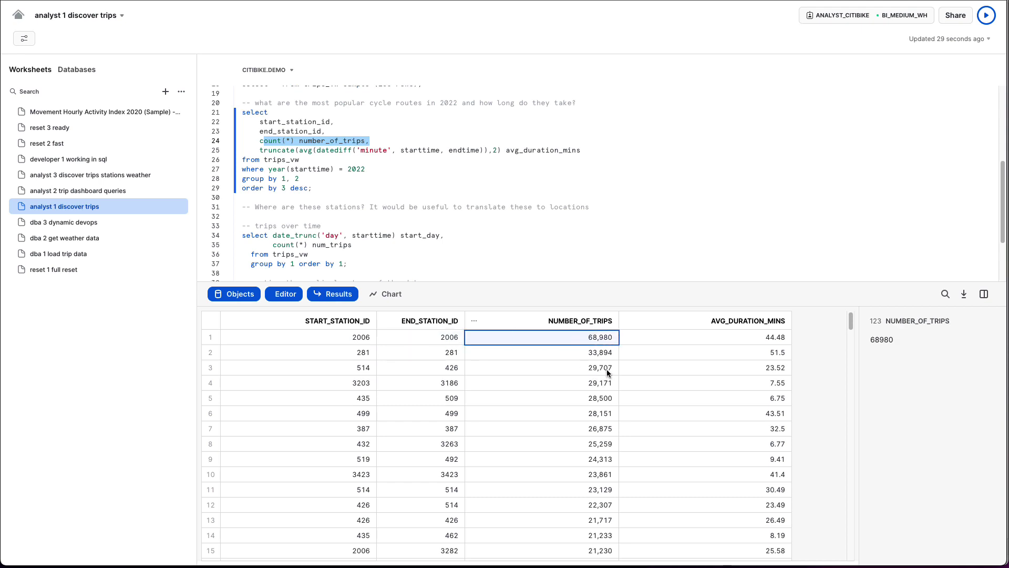
{"action": "left_click", "coordinate": [749, 343]}
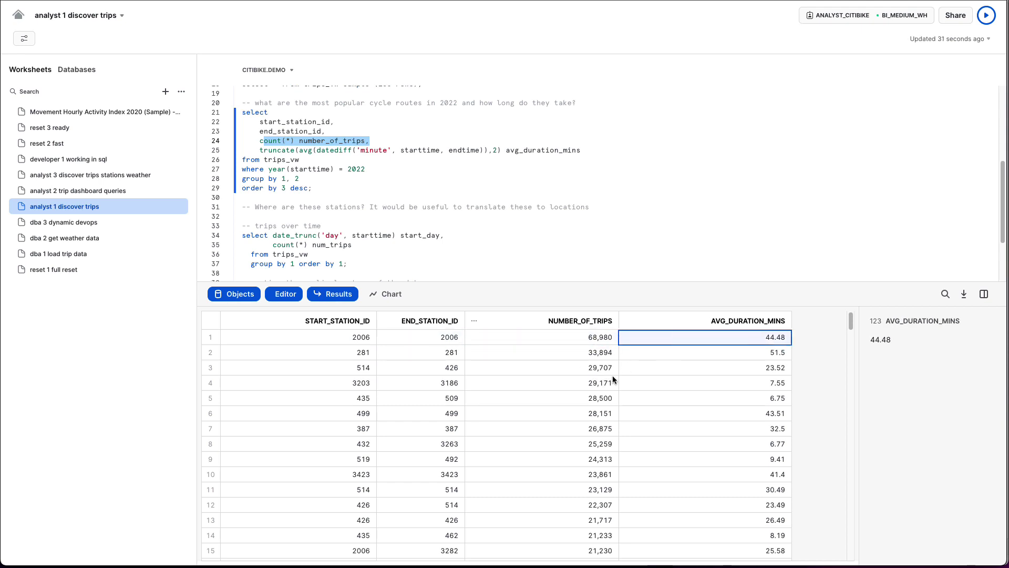
{"action": "left_click", "coordinate": [349, 355]}
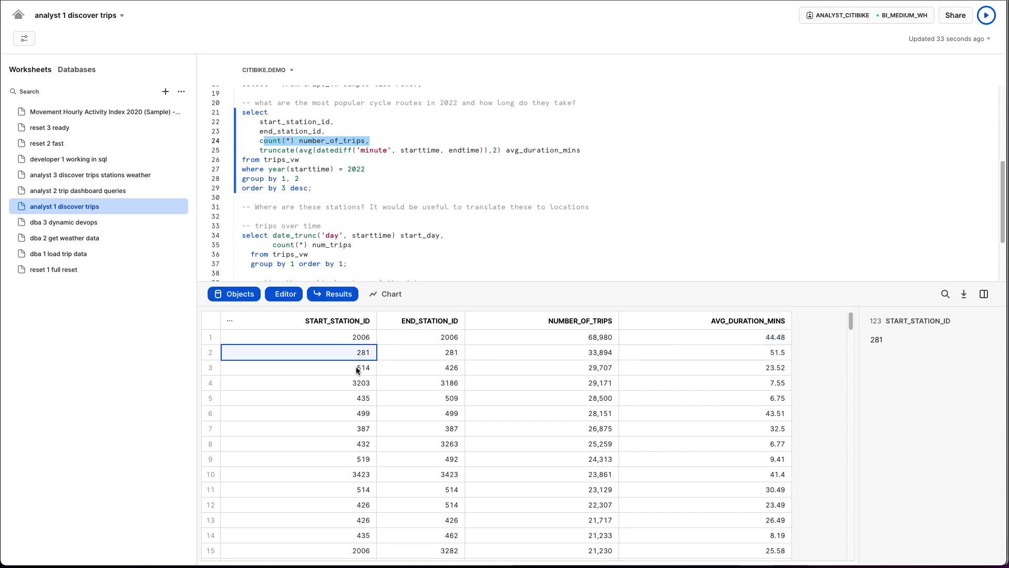
{"action": "left_click", "coordinate": [355, 367]}
{"action": "left_click", "coordinate": [357, 383]}
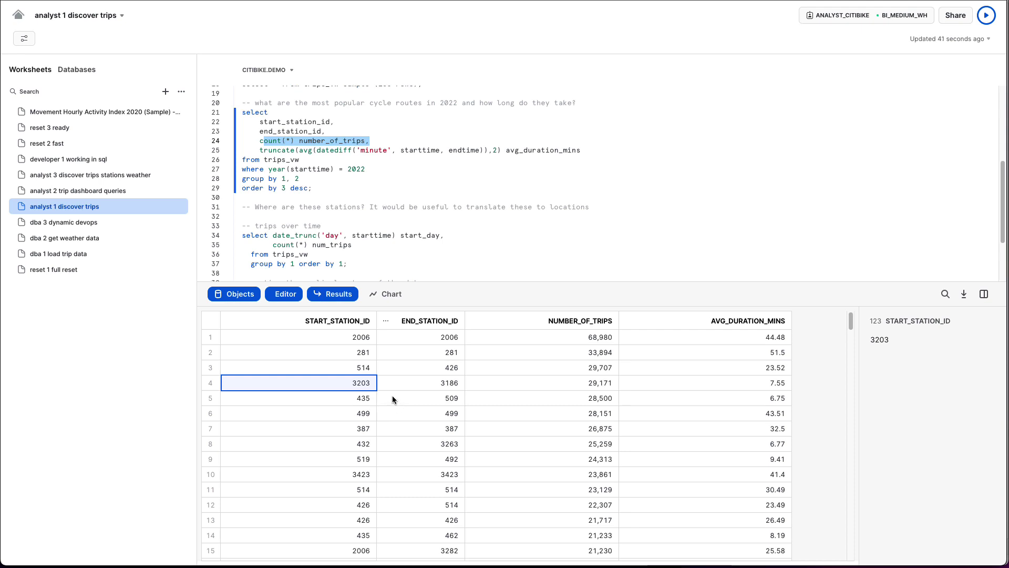
Step: Look over the trips over time query, and open the dba 2 get weather data worksheet at its beginning
{"action": "left_click", "coordinate": [347, 247]}
{"action": "scroll", "coordinate": [346, 251], "scroll_direction": "down", "scroll_amount": 1}
{"action": "scroll", "coordinate": [346, 252], "scroll_direction": "down", "scroll_amount": 3}
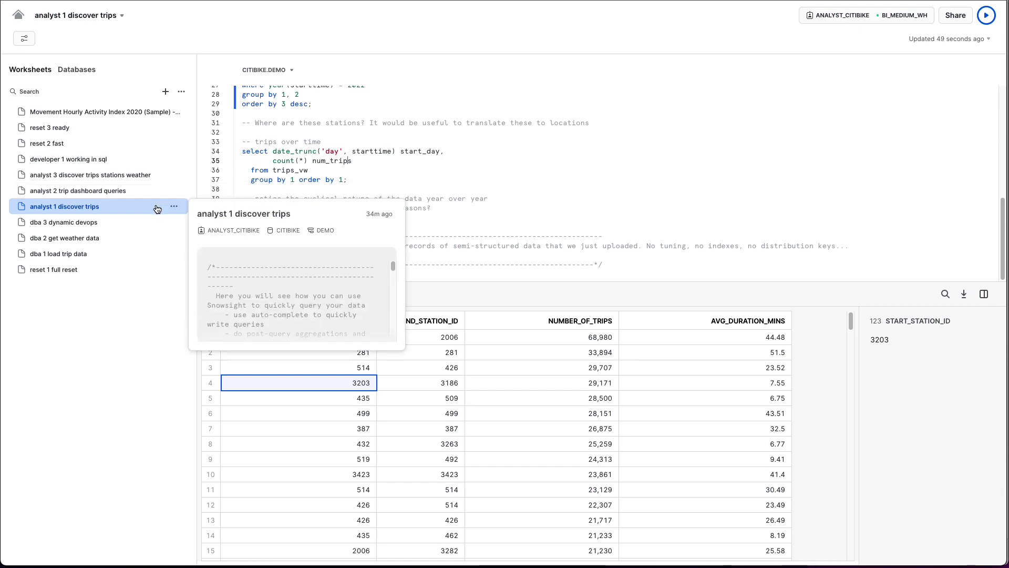
{"action": "mouse_move", "coordinate": [109, 253]}
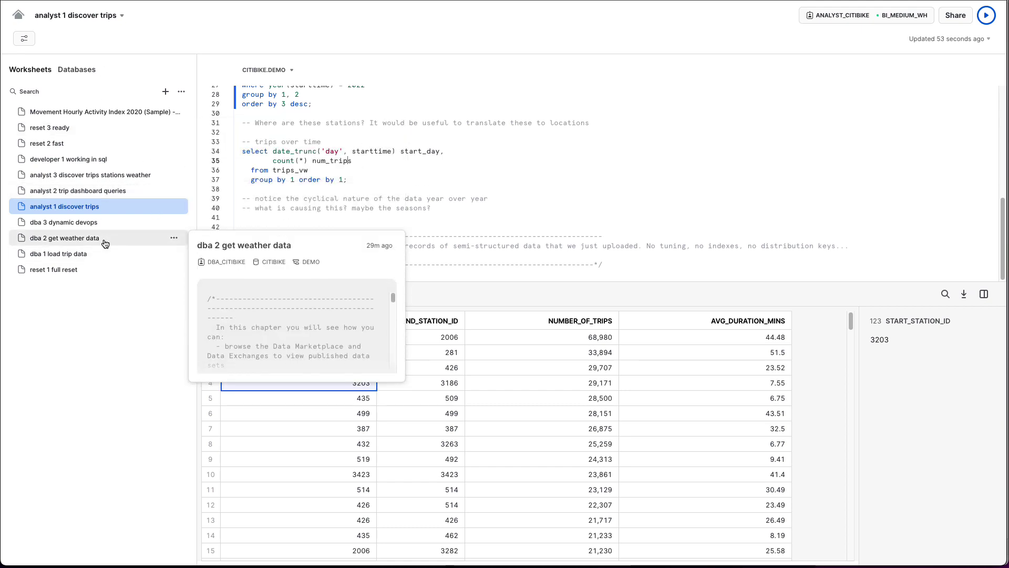
{"action": "left_click", "coordinate": [105, 242]}
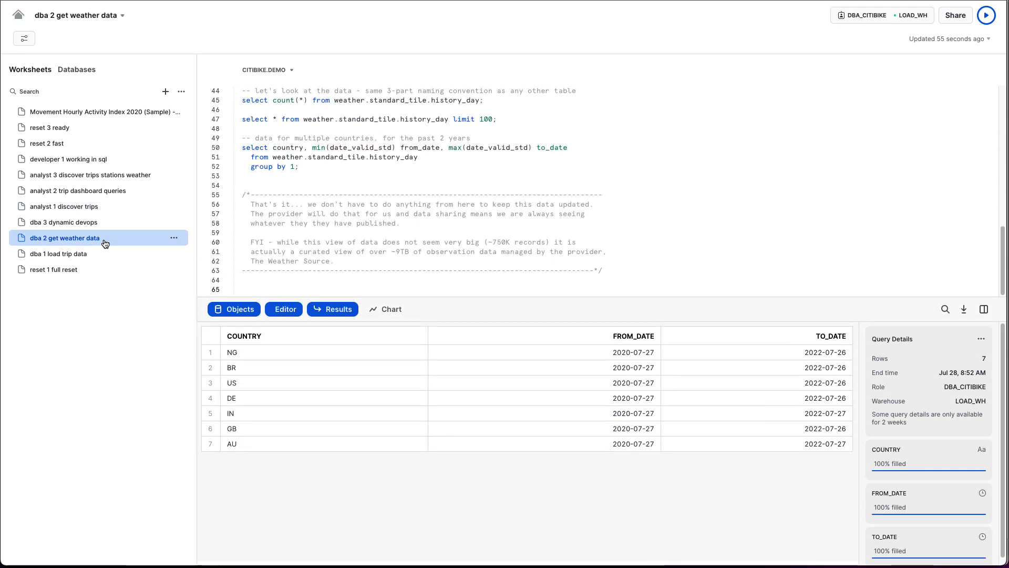
{"action": "scroll", "coordinate": [365, 199], "scroll_direction": "up", "scroll_amount": 10}
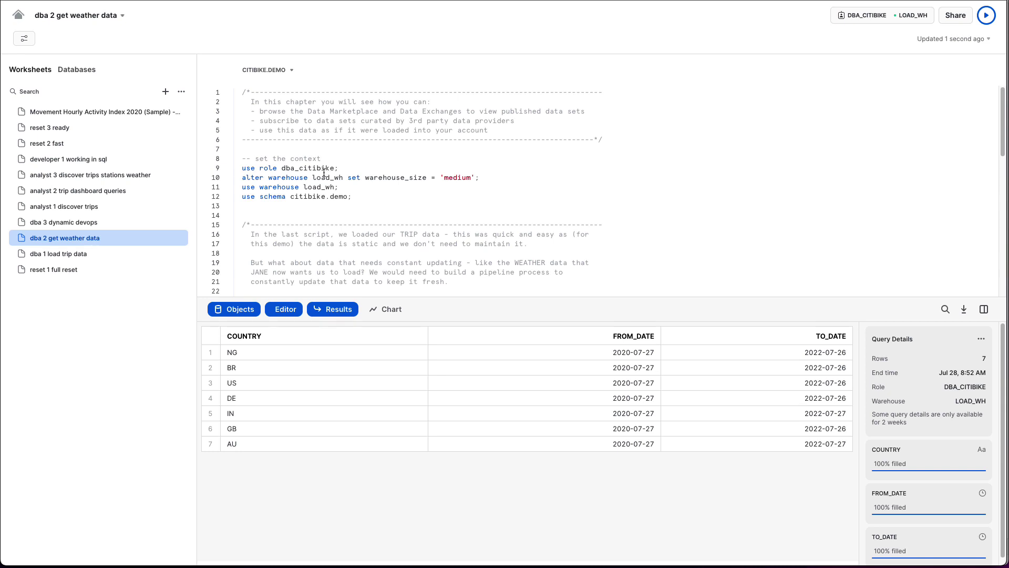
Step: Run together the context statements that set role dba_citibike, size load_wh to medium, and select load_wh and schema citibike.demo
{"action": "scroll", "coordinate": [324, 173], "scroll_direction": "down", "scroll_amount": 1}
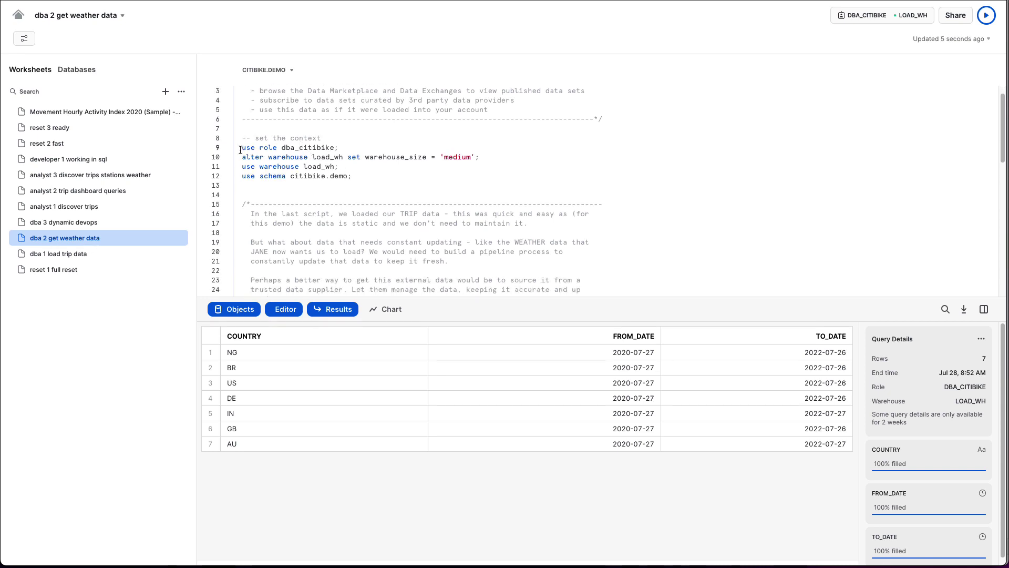
{"action": "left_click_drag", "start_coordinate": [244, 149], "coordinate": [323, 193]}
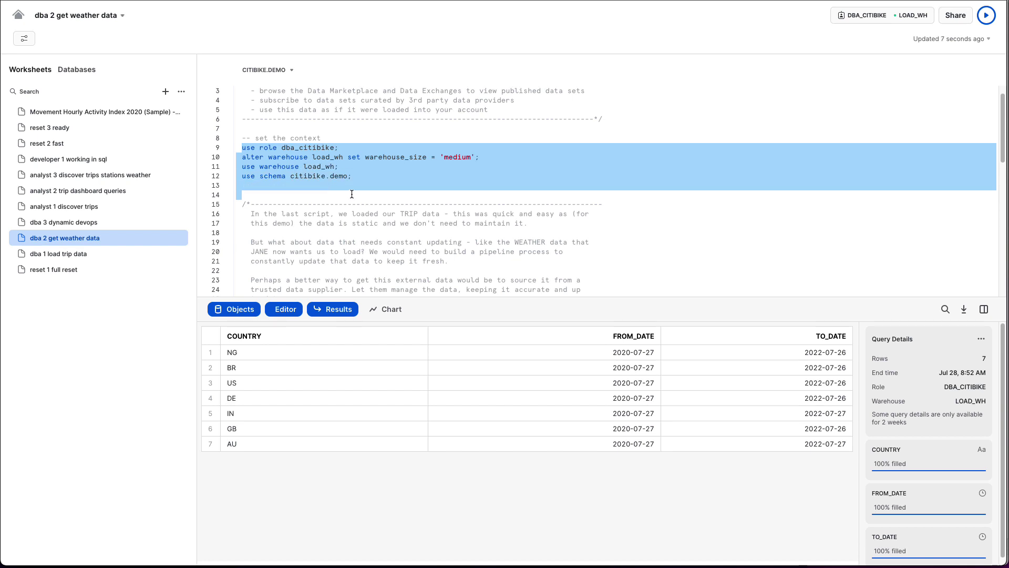
{"action": "key", "text": "ctrl+Return"}
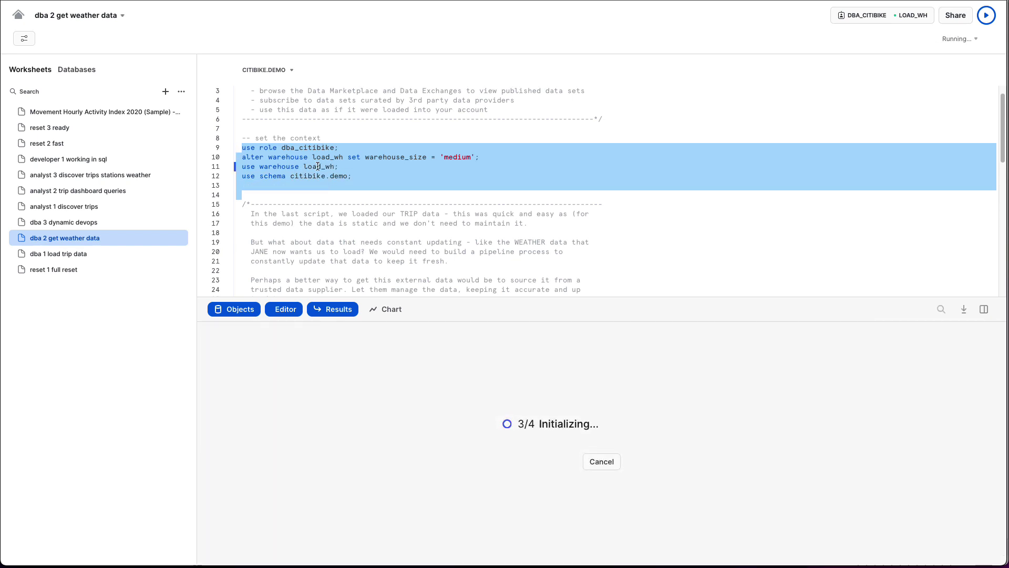
{"action": "left_click", "coordinate": [287, 195]}
Step: Examine the statements that create the weather database from the Weather Source share and grant its privileges to public
{"action": "scroll", "coordinate": [287, 200], "scroll_direction": "down", "scroll_amount": 3}
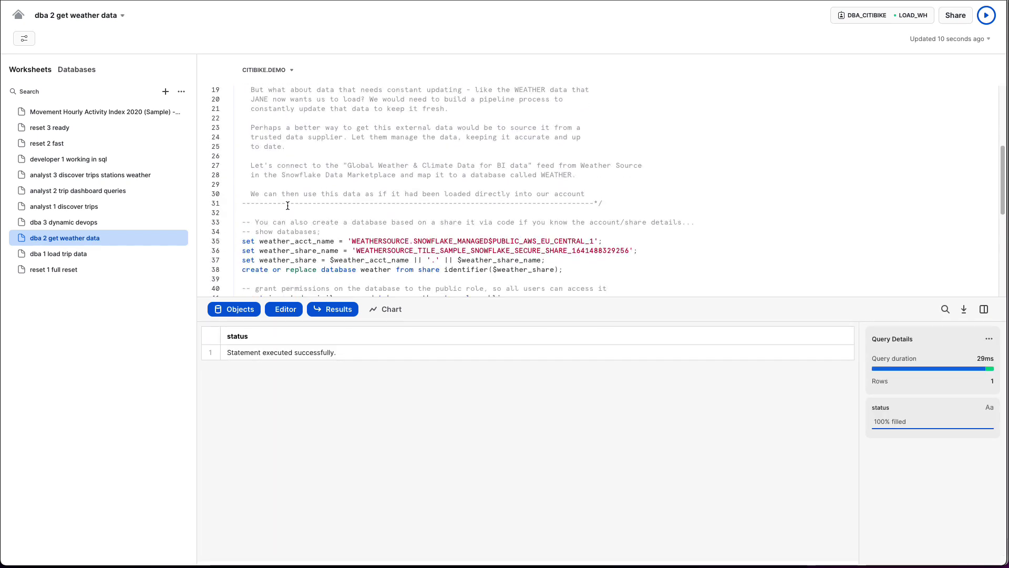
{"action": "scroll", "coordinate": [288, 208], "scroll_direction": "down", "scroll_amount": 2}
{"action": "scroll", "coordinate": [280, 230], "scroll_direction": "down", "scroll_amount": 2}
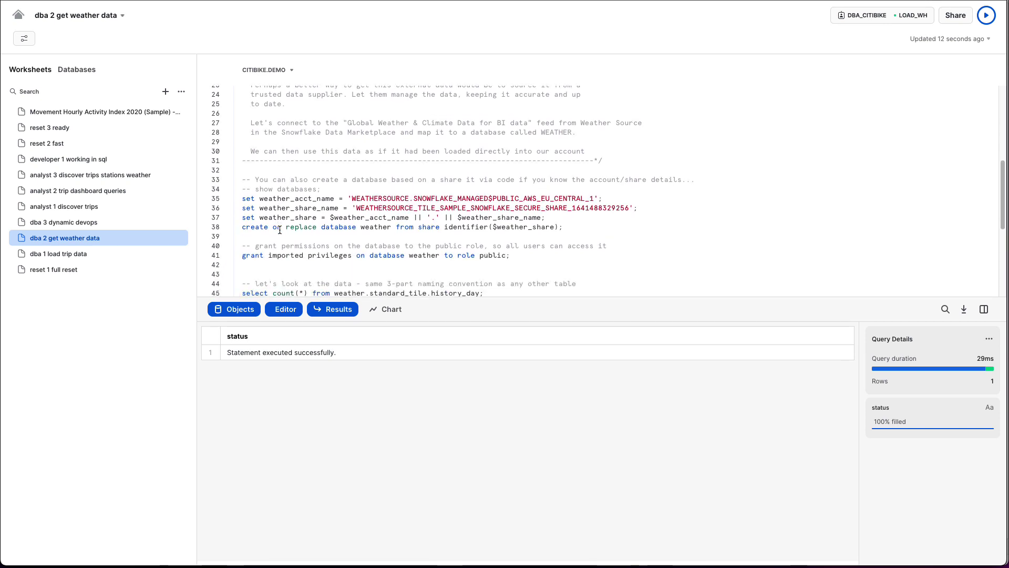
{"action": "left_click_drag", "start_coordinate": [253, 229], "coordinate": [437, 231]}
{"action": "double_click", "coordinate": [436, 229]}
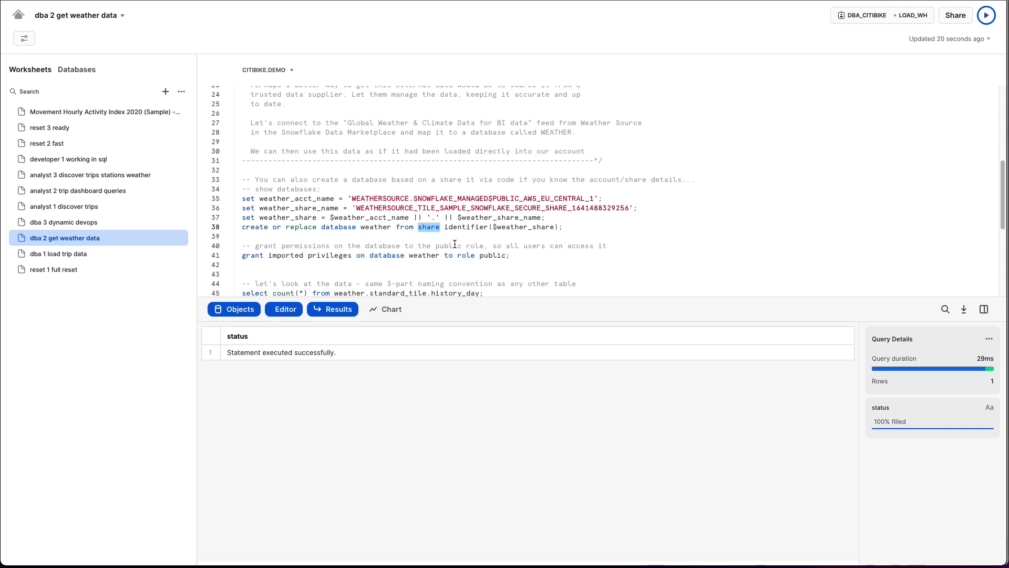
{"action": "scroll", "coordinate": [455, 244], "scroll_direction": "down", "scroll_amount": 2}
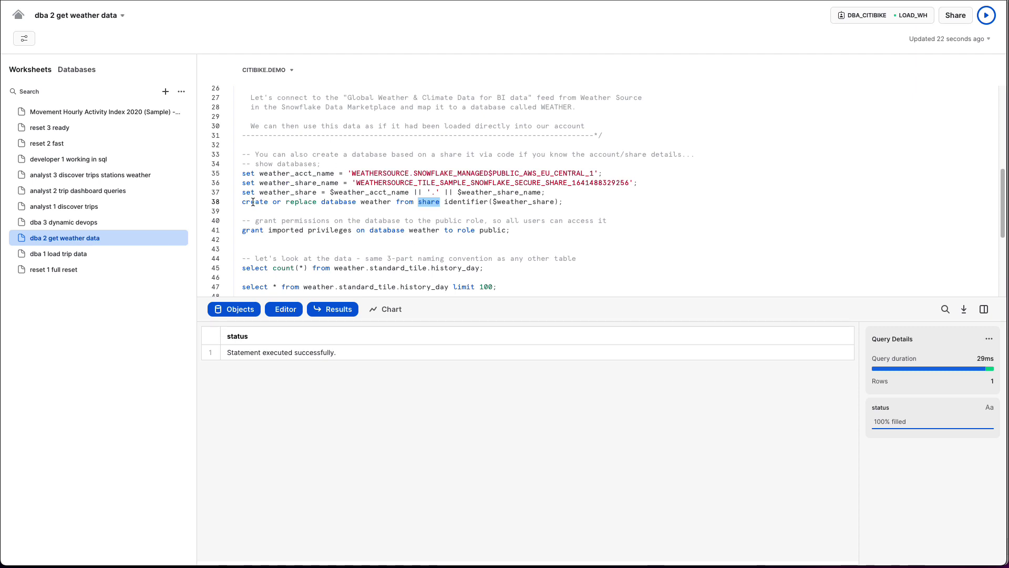
{"action": "left_click_drag", "start_coordinate": [251, 202], "coordinate": [440, 205]}
{"action": "left_click", "coordinate": [441, 205]}
{"action": "left_click_drag", "start_coordinate": [416, 204], "coordinate": [595, 213]}
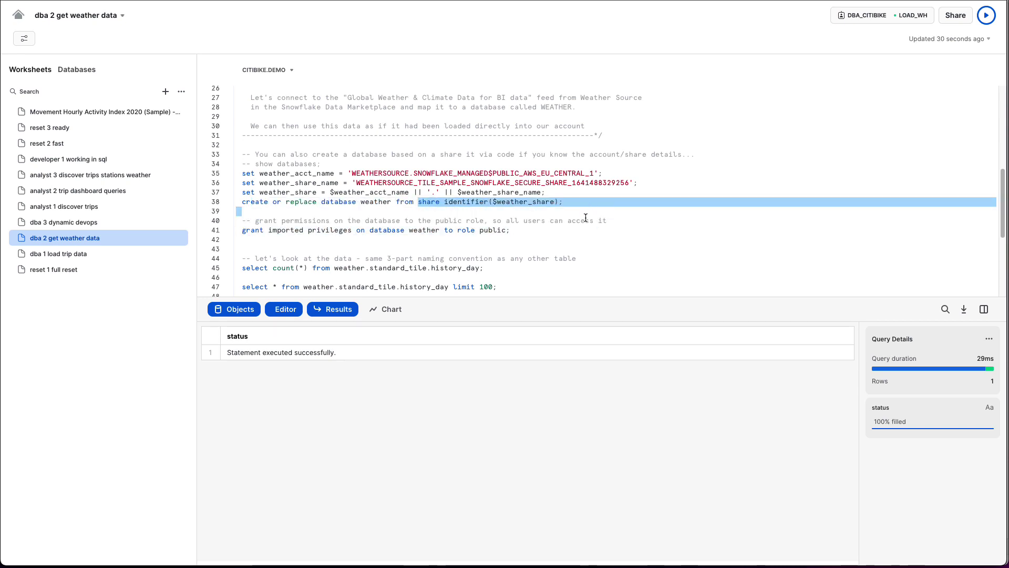
{"action": "left_click", "coordinate": [581, 220]}
{"action": "scroll", "coordinate": [579, 227], "scroll_direction": "down", "scroll_amount": 1}
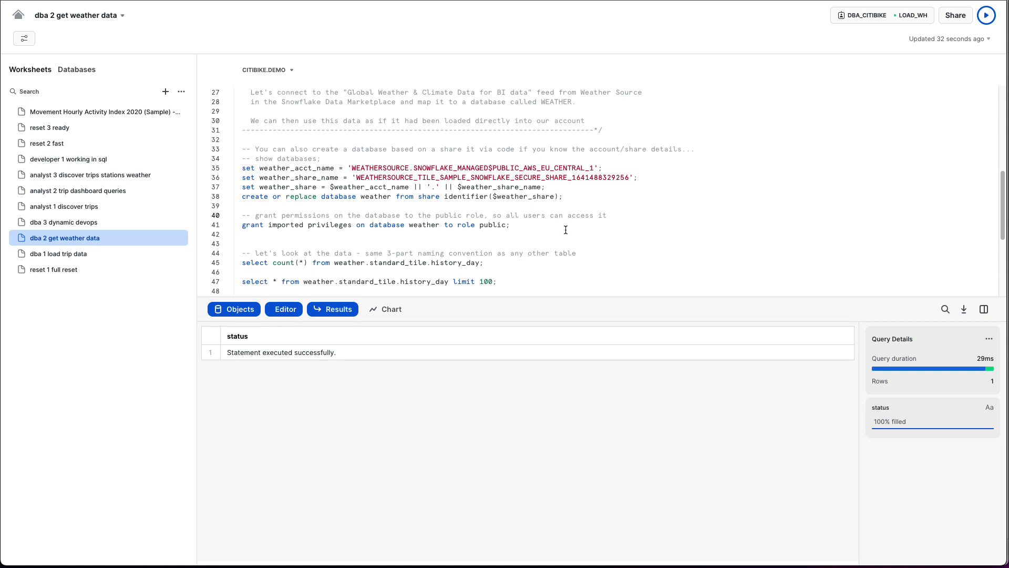
{"action": "scroll", "coordinate": [556, 227], "scroll_direction": "down", "scroll_amount": 1}
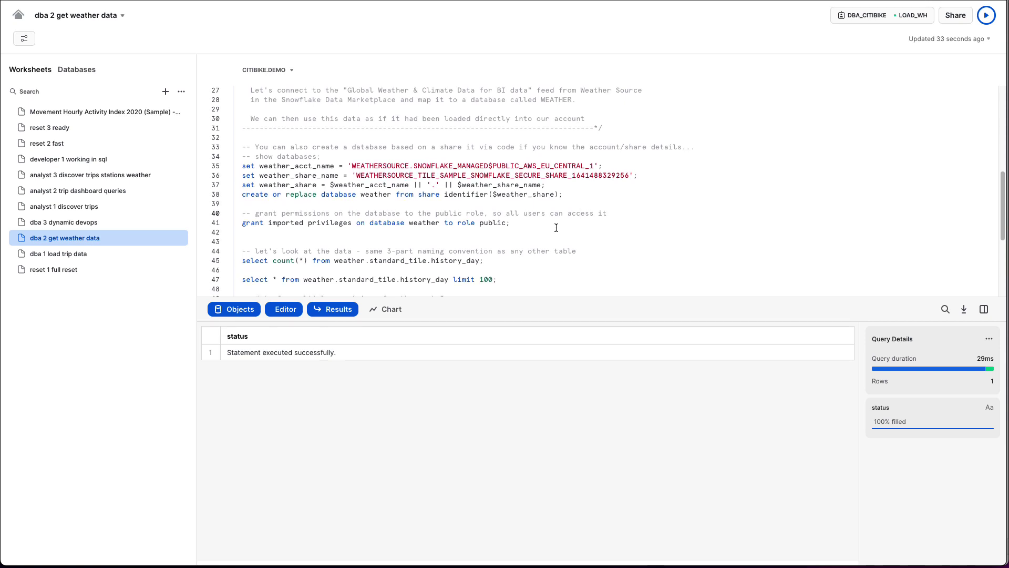
Step: Leave the worksheet and search the Snowflake Marketplace for "global weather"
{"action": "left_click", "coordinate": [18, 16]}
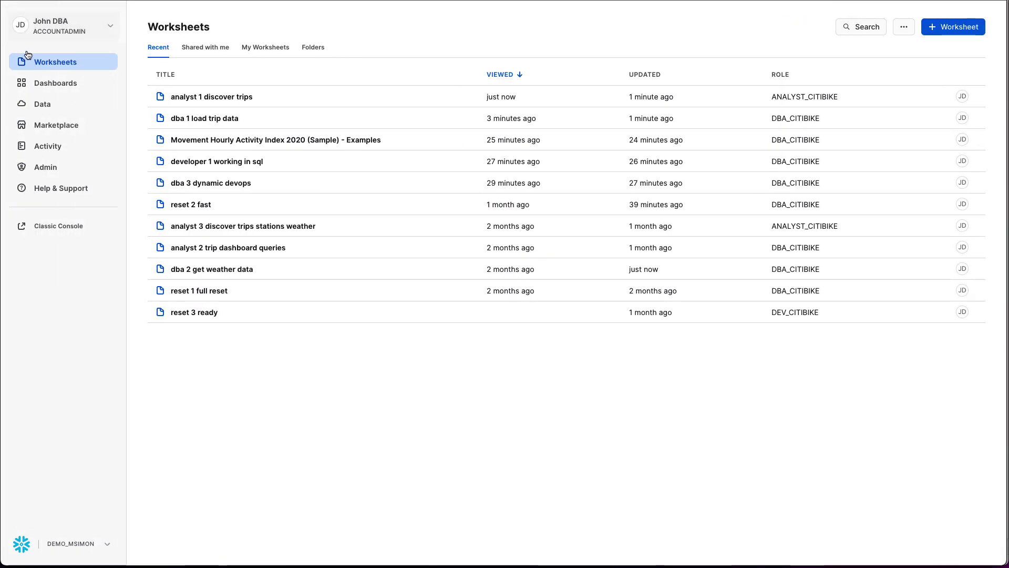
{"action": "left_click", "coordinate": [42, 132]}
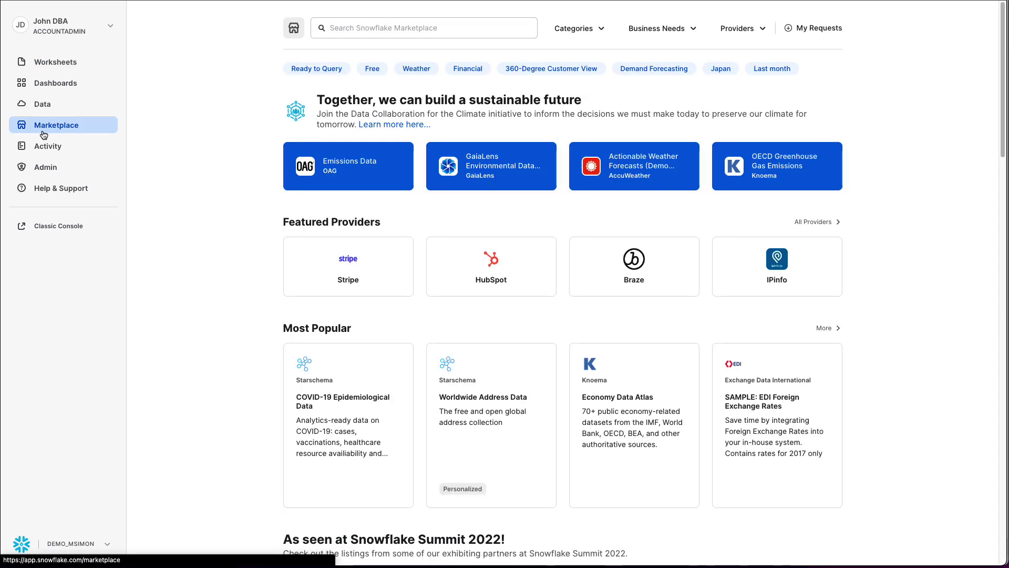
{"action": "left_click", "coordinate": [358, 32]}
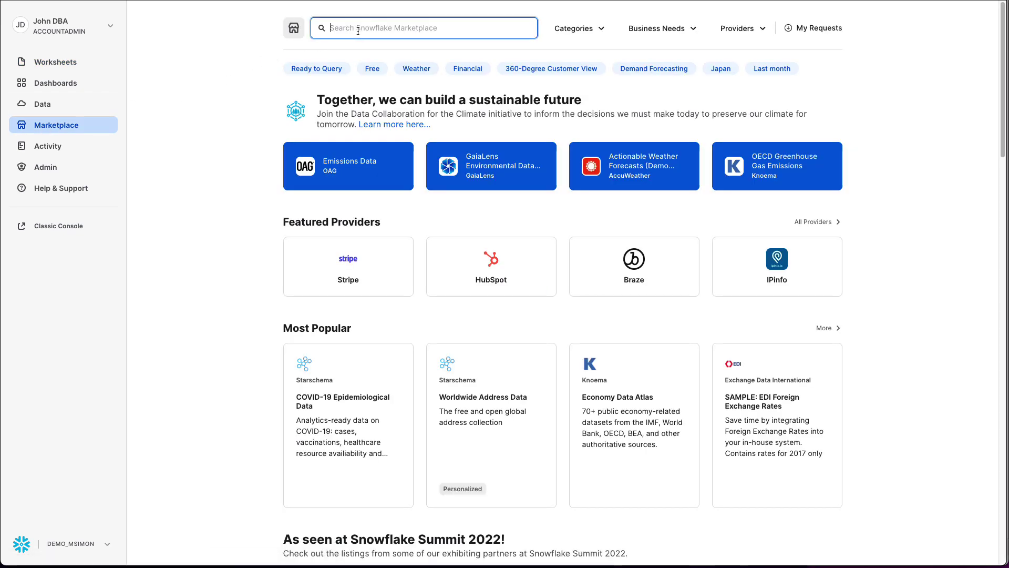
{"action": "type", "text": "global we"}
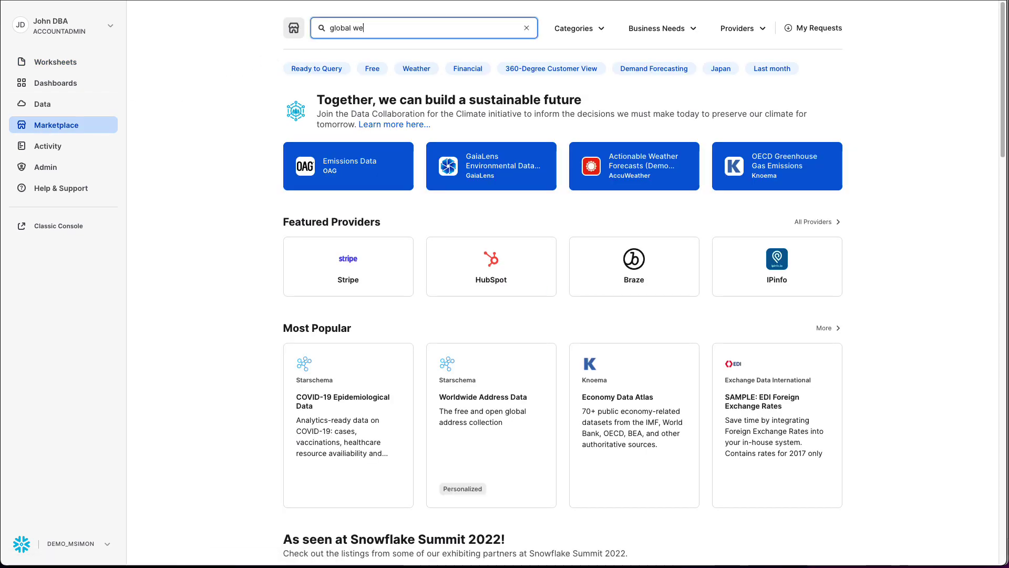
{"action": "type", "text": "ah"}
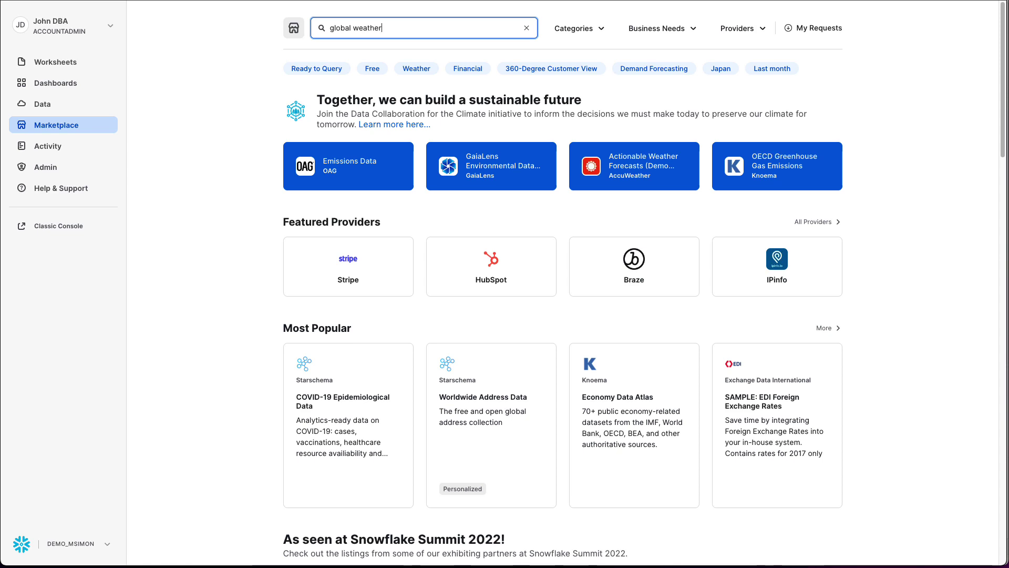
{"action": "key", "text": "Return"}
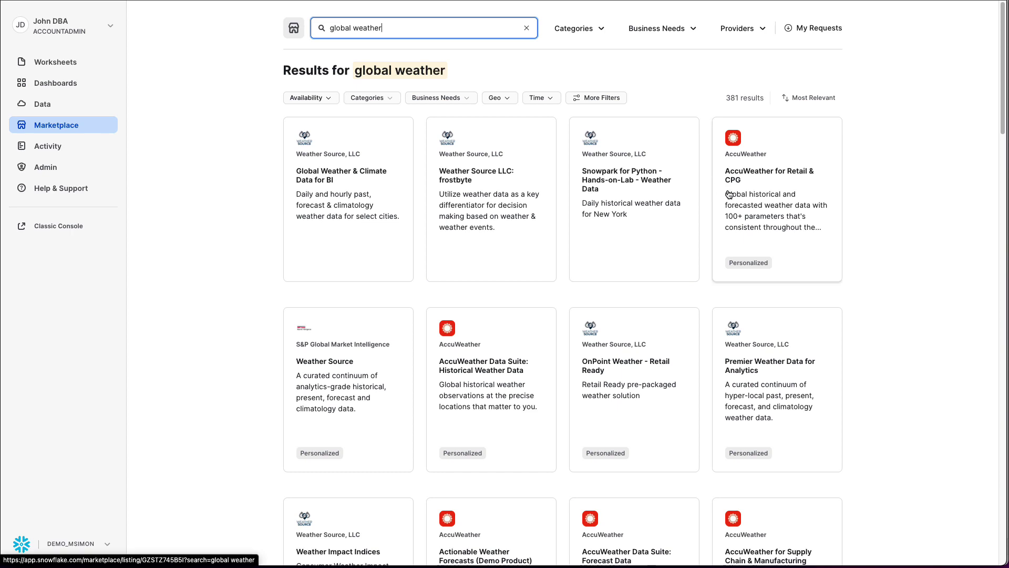
Step: Browse the weather listings and open Global Weather & Climate Data for BI from Weather Source, LLC
{"action": "scroll", "coordinate": [755, 247], "scroll_direction": "down", "scroll_amount": 2}
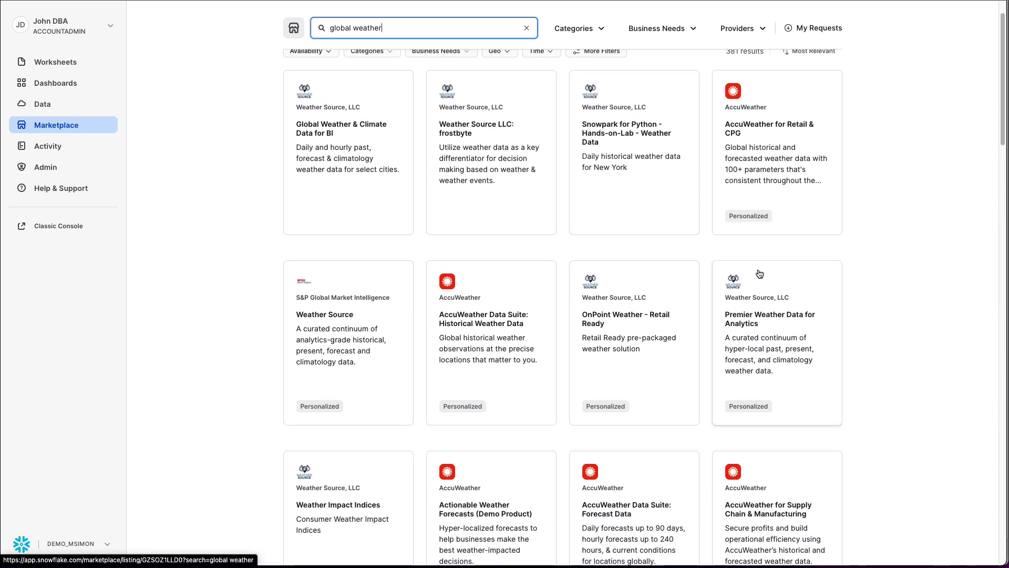
{"action": "scroll", "coordinate": [757, 265], "scroll_direction": "up", "scroll_amount": 2}
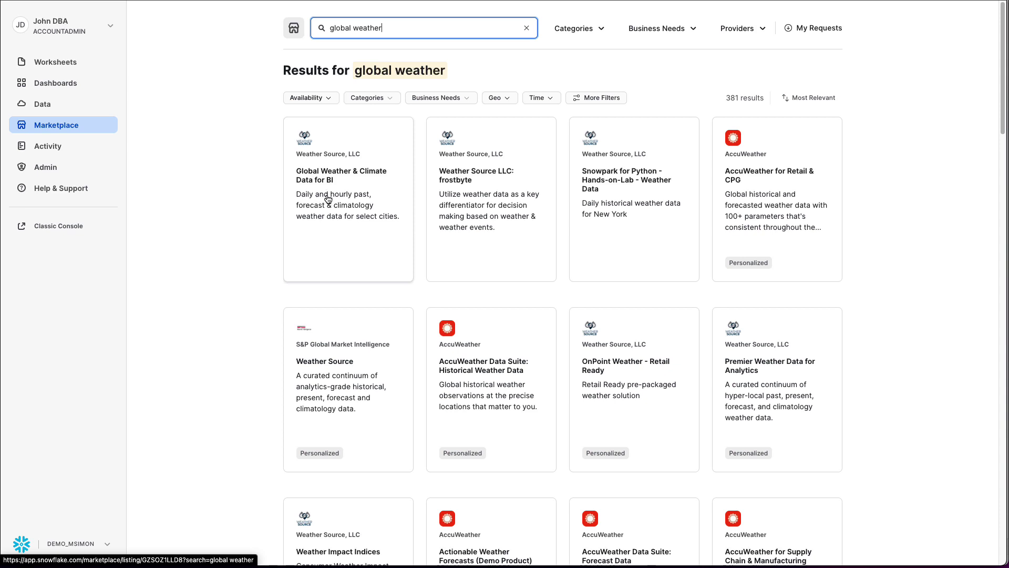
{"action": "left_click", "coordinate": [323, 151]}
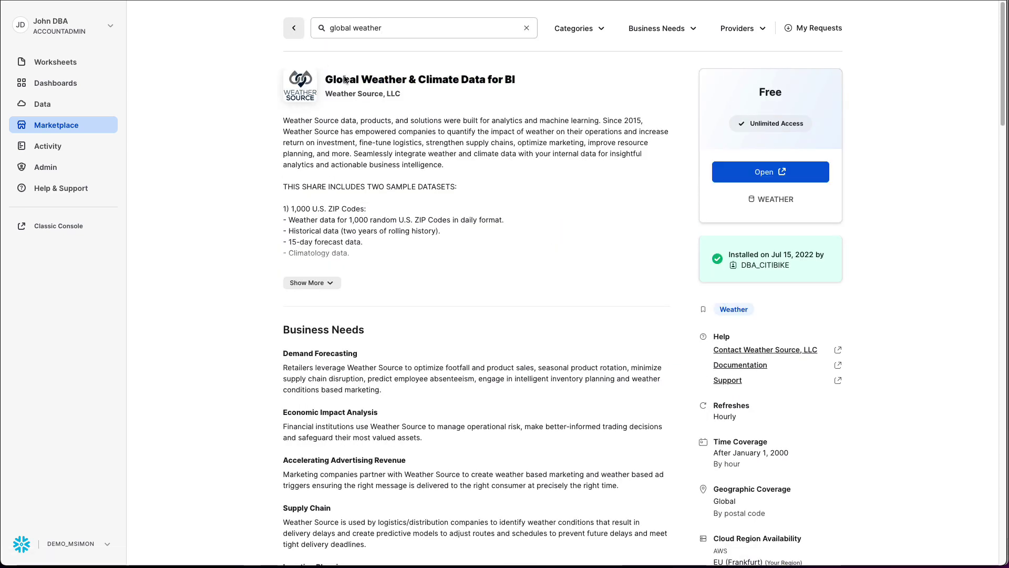
Step: Review the weather listing's business needs, refresh frequency and coverage details
{"action": "scroll", "coordinate": [389, 241], "scroll_direction": "down", "scroll_amount": 1}
{"action": "scroll", "coordinate": [389, 240], "scroll_direction": "down", "scroll_amount": 3}
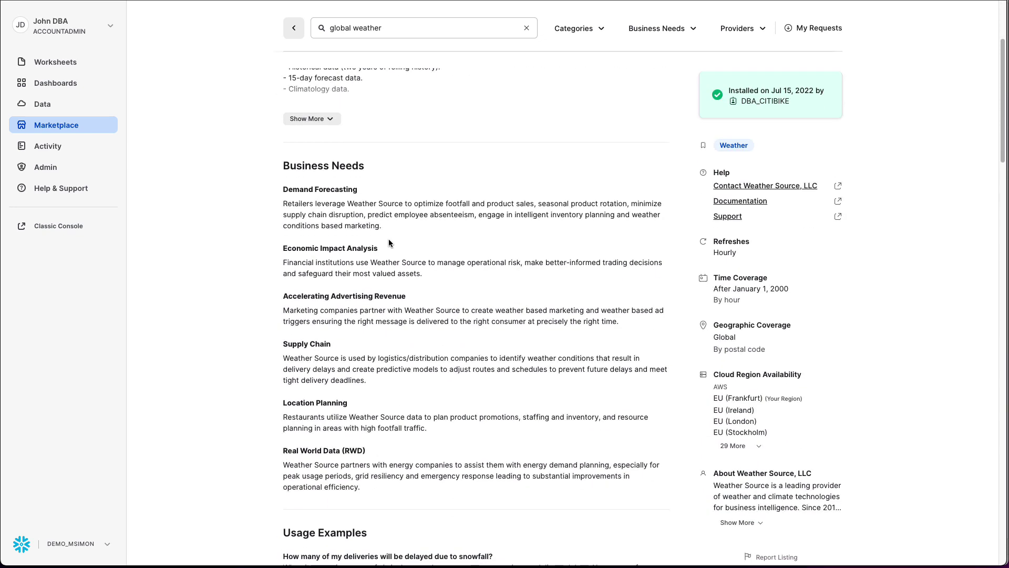
{"action": "left_click_drag", "start_coordinate": [721, 243], "coordinate": [731, 253]}
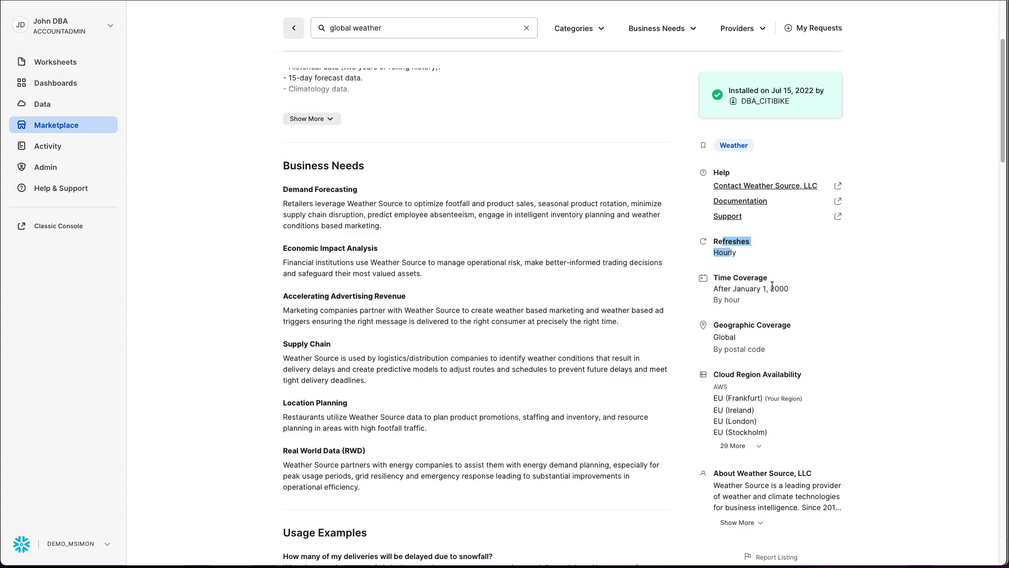
{"action": "scroll", "coordinate": [769, 289], "scroll_direction": "down", "scroll_amount": 3}
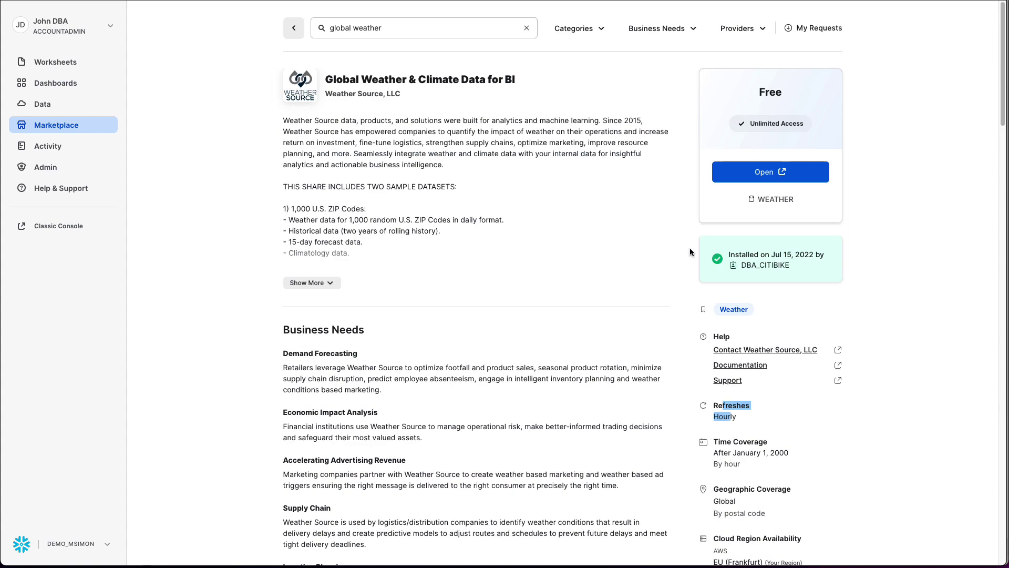
Step: Skim the weather listing's usage examples and open the installed listing's example queries in a worksheet
{"action": "scroll", "coordinate": [322, 392], "scroll_direction": "down", "scroll_amount": 6}
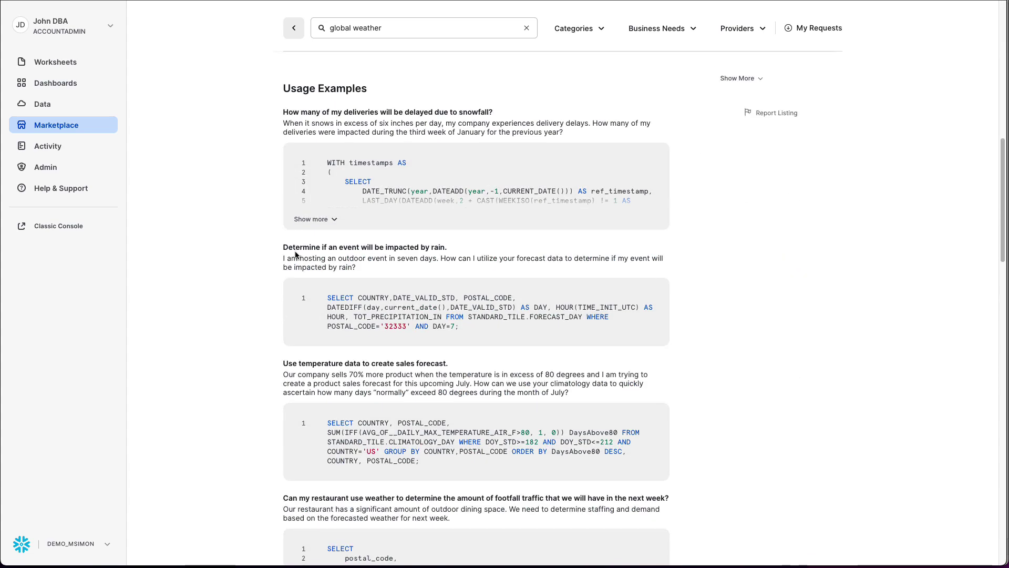
{"action": "scroll", "coordinate": [440, 244], "scroll_direction": "up", "scroll_amount": 10}
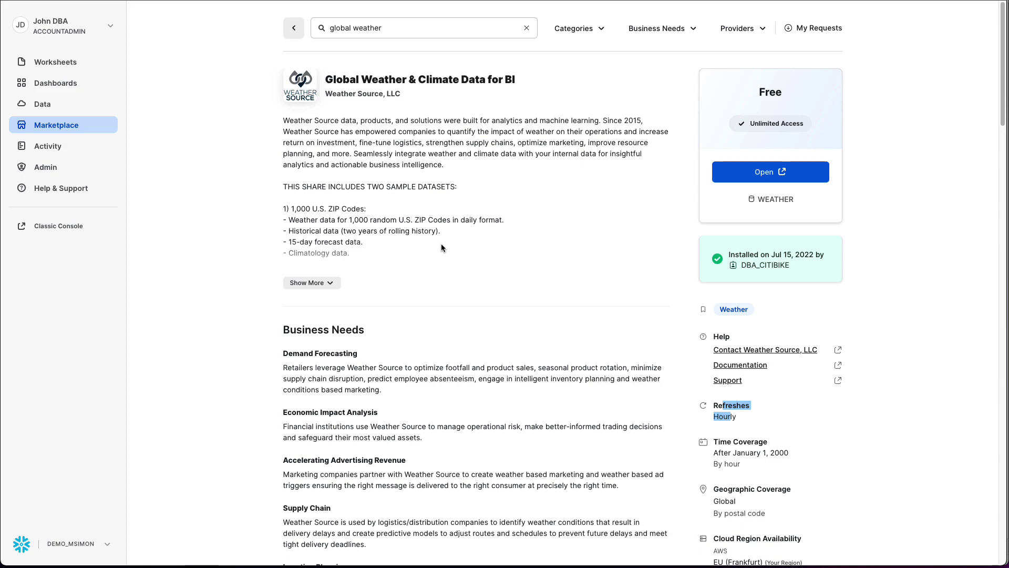
{"action": "left_click", "coordinate": [749, 173]}
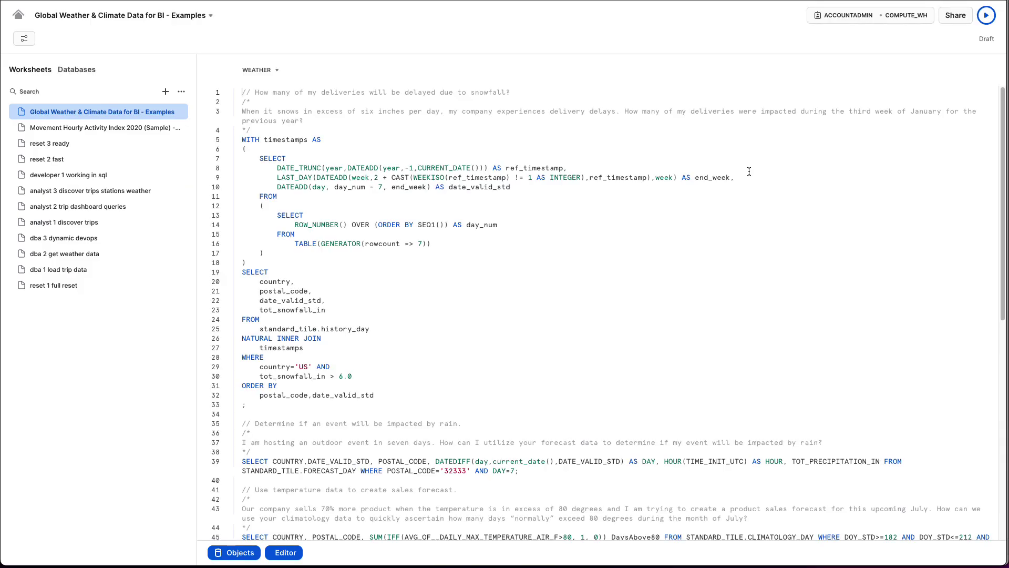
Step: Run only the example query on deliveries delayed by snowfall and enlarge the results area
{"action": "left_click", "coordinate": [254, 149]}
{"action": "left_click_drag", "start_coordinate": [267, 408], "coordinate": [203, 140]}
{"action": "key", "text": "ctrl+Return"}
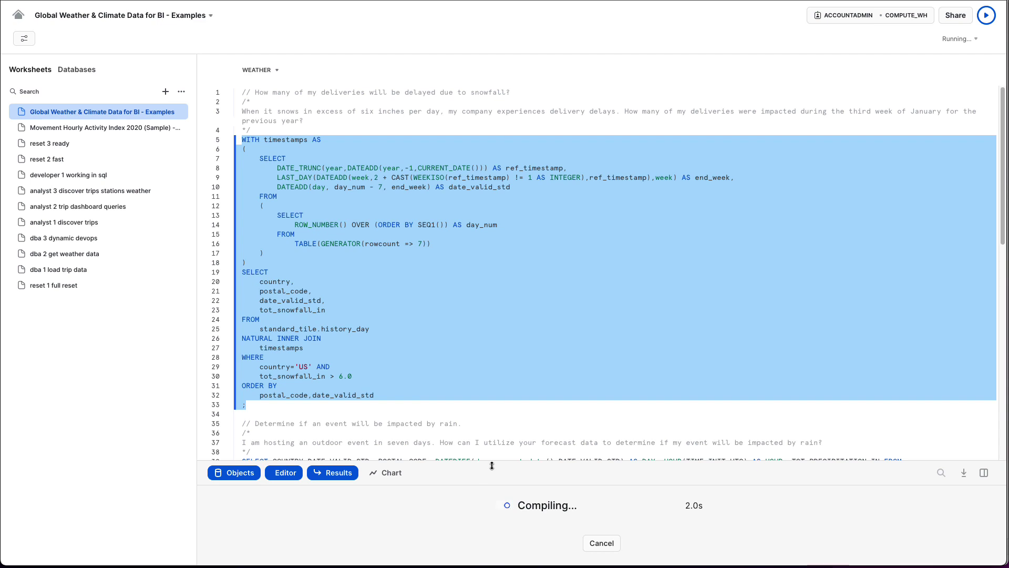
{"action": "left_click_drag", "start_coordinate": [490, 473], "coordinate": [490, 301]}
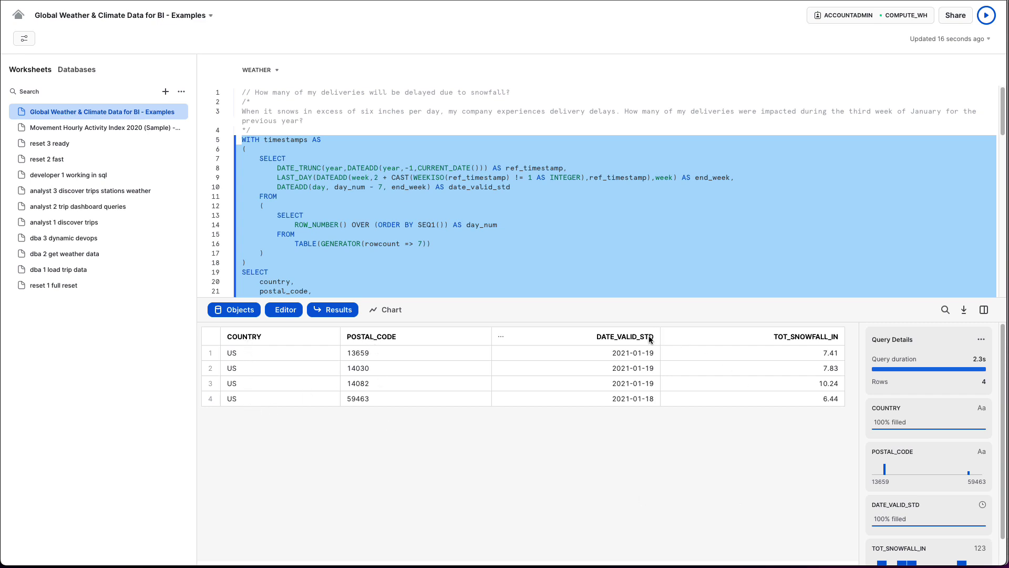
Step: Inspect the TOT_SNOWFALL_IN column's statistics and its individual values in the query results
{"action": "left_click", "coordinate": [809, 342]}
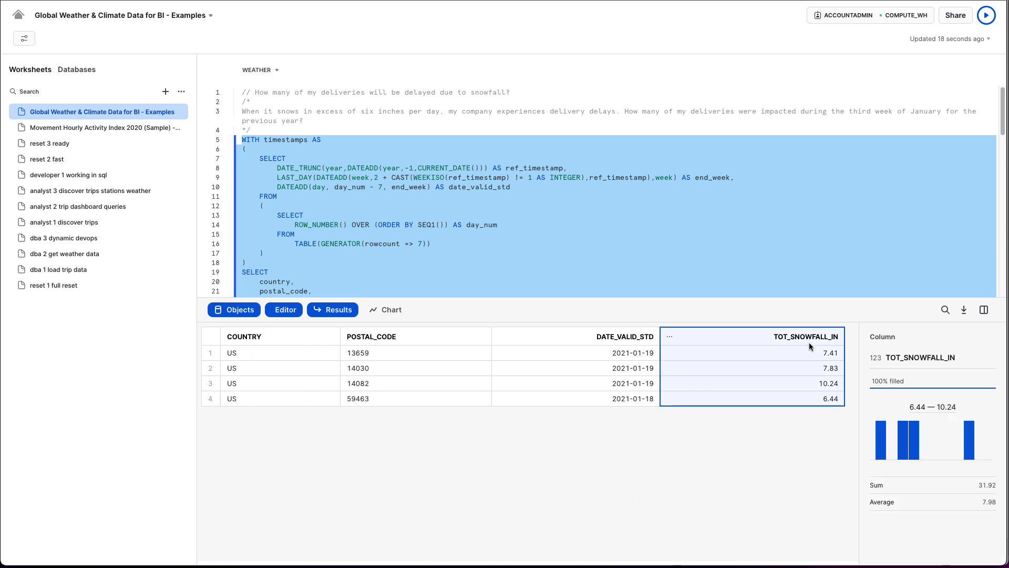
{"action": "left_click", "coordinate": [815, 349]}
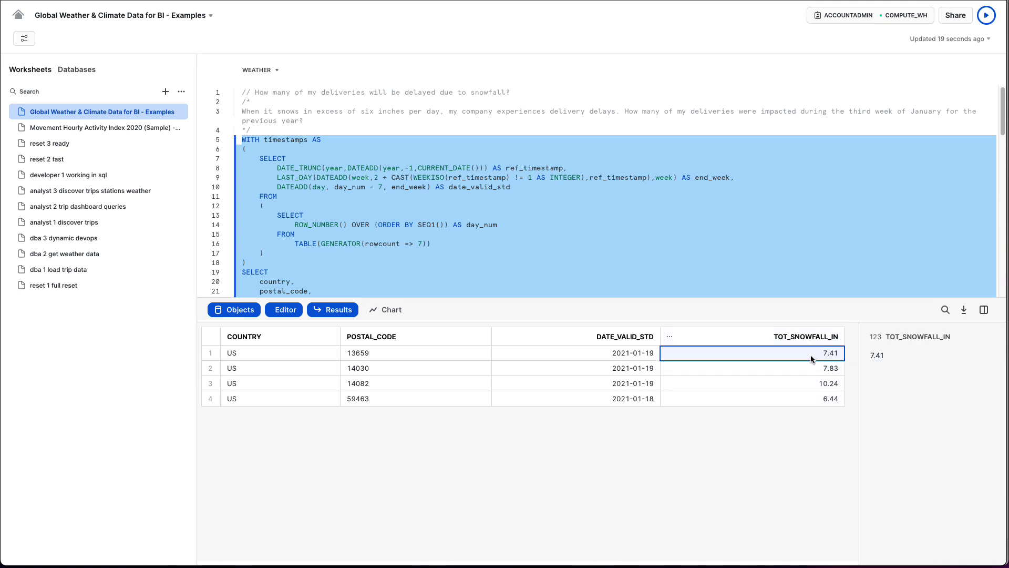
{"action": "left_click", "coordinate": [816, 383]}
{"action": "left_click", "coordinate": [814, 398]}
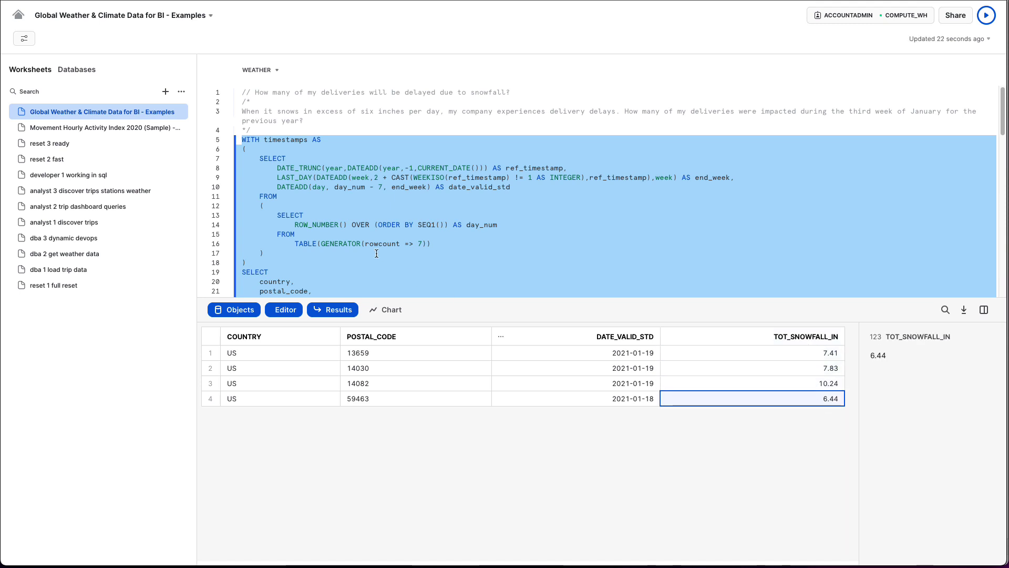
Step: Read the comment describing the snowfall delivery-delay question and compare it with the POSTAL_CODE column in the results
{"action": "left_click", "coordinate": [270, 109]}
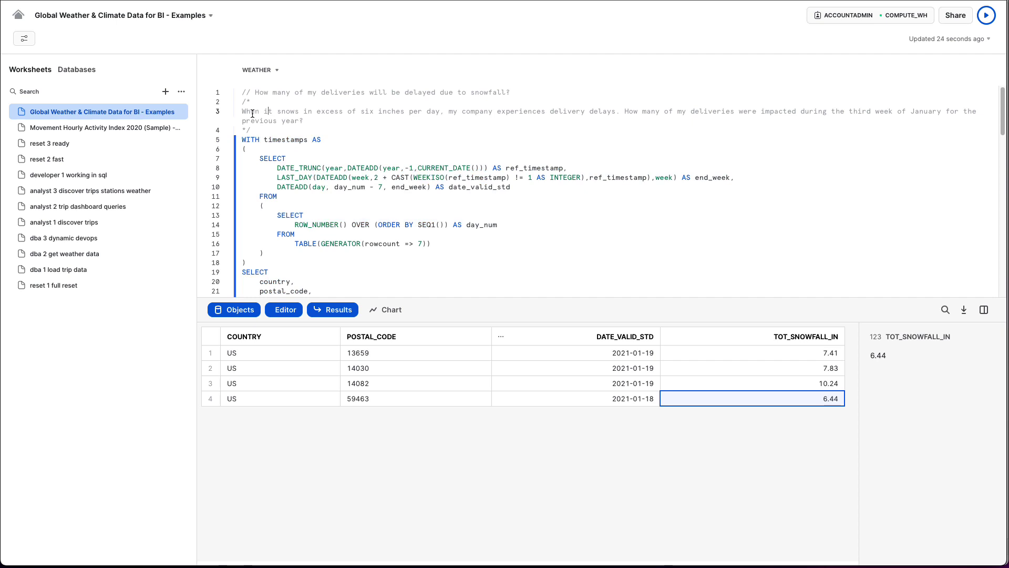
{"action": "triple_click", "coordinate": [252, 113]}
{"action": "left_click_drag", "start_coordinate": [243, 111], "coordinate": [396, 112]}
{"action": "left_click", "coordinate": [419, 112]}
{"action": "left_click_drag", "start_coordinate": [445, 112], "coordinate": [551, 113]}
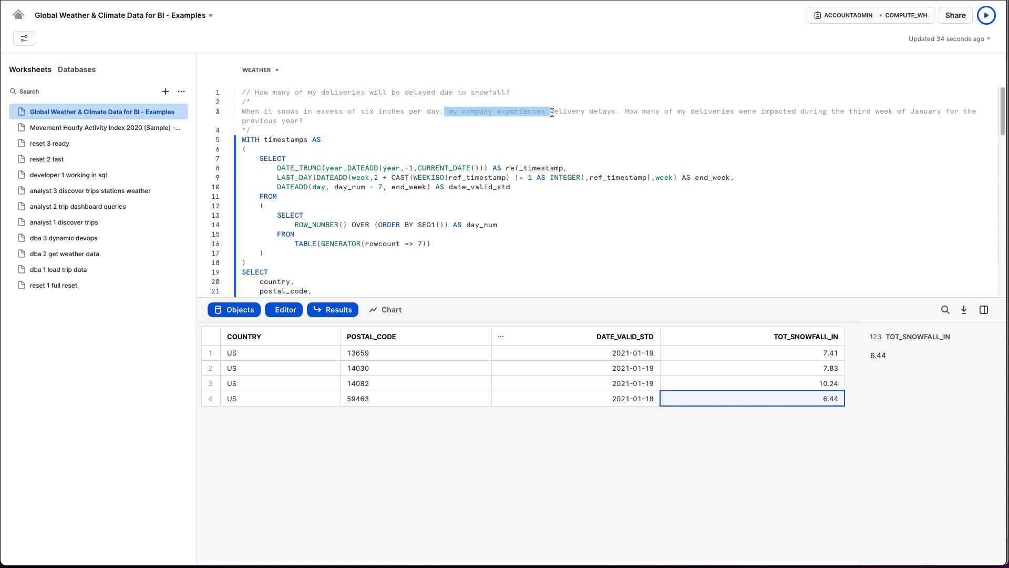
{"action": "left_click", "coordinate": [554, 118]}
{"action": "scroll", "coordinate": [545, 133], "scroll_direction": "down", "scroll_amount": 1}
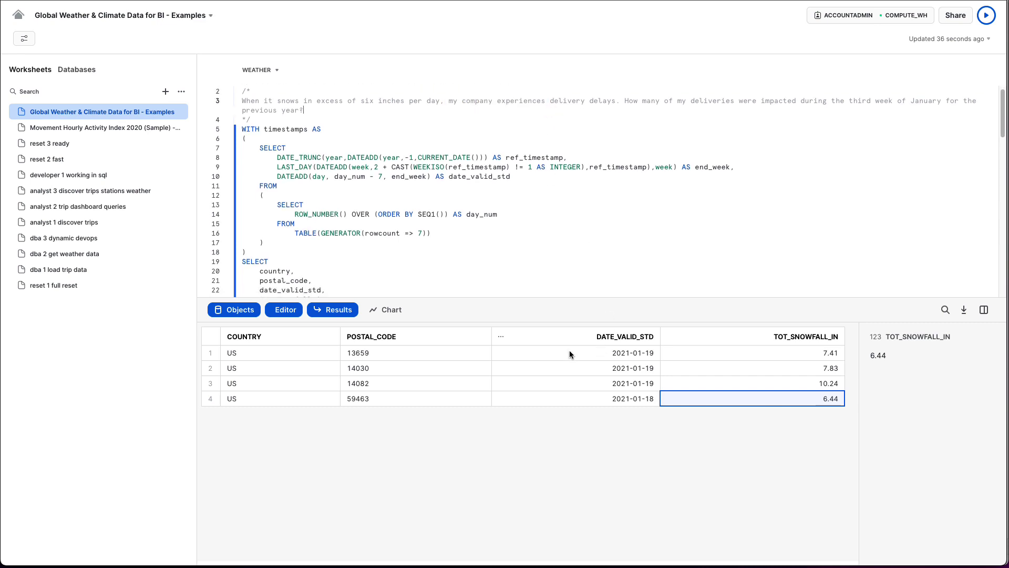
{"action": "left_click", "coordinate": [399, 341]}
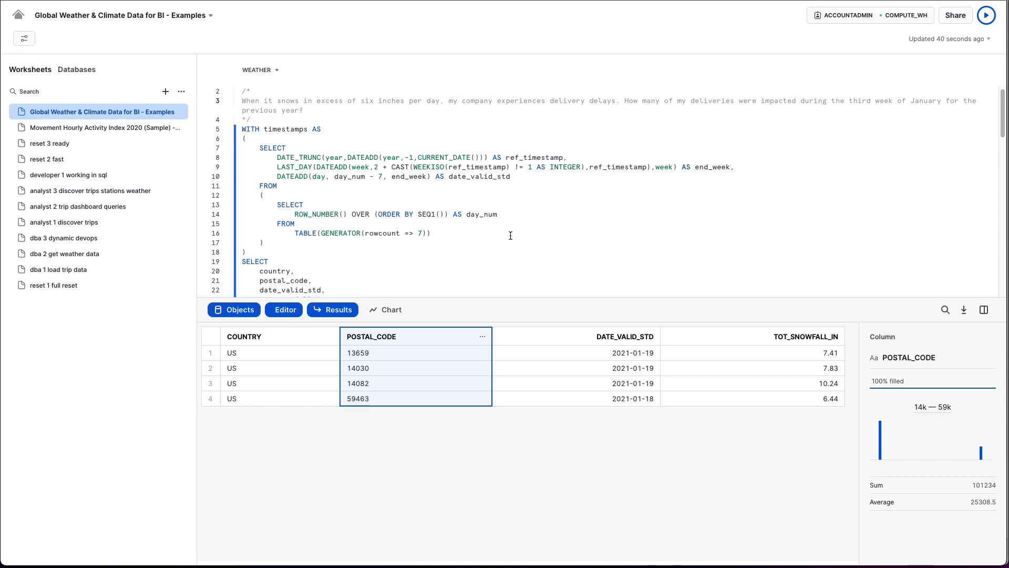
Step: Review the rest of the snowfall query and the other example queries on rain, temperature and restaurant footfall
{"action": "scroll", "coordinate": [447, 221], "scroll_direction": "down", "scroll_amount": 3}
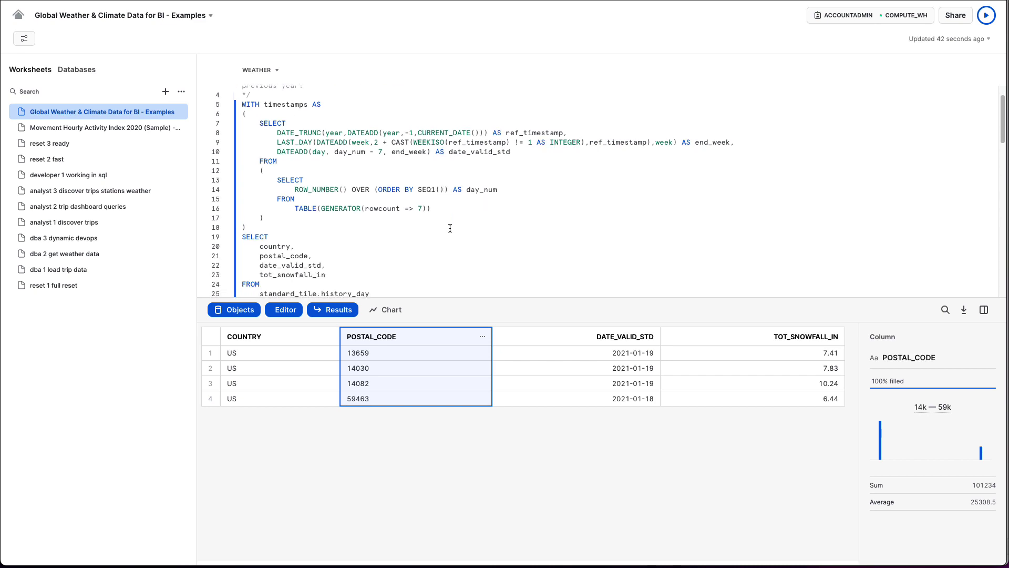
{"action": "scroll", "coordinate": [449, 228], "scroll_direction": "down", "scroll_amount": 4}
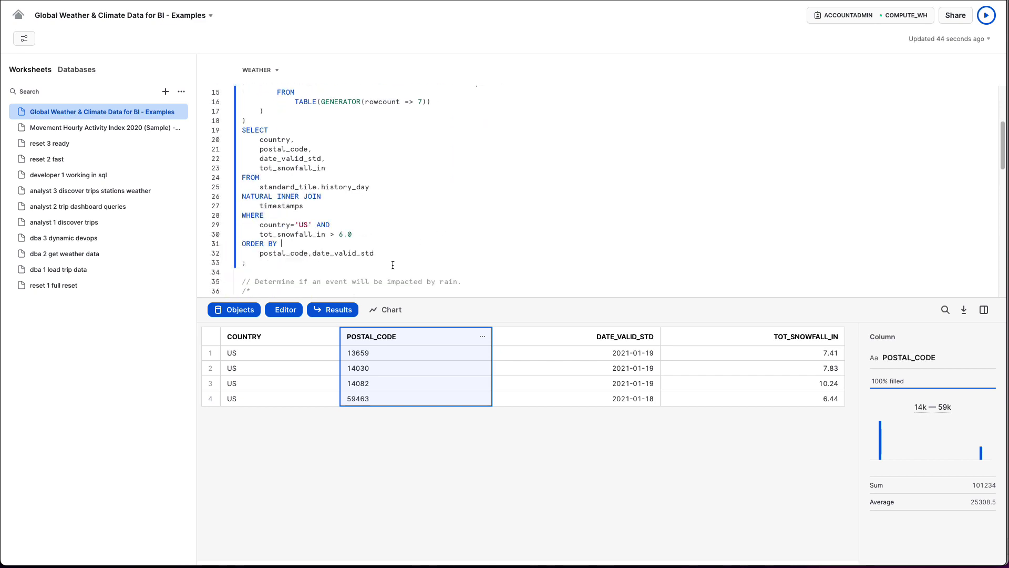
{"action": "scroll", "coordinate": [392, 264], "scroll_direction": "up", "scroll_amount": 5}
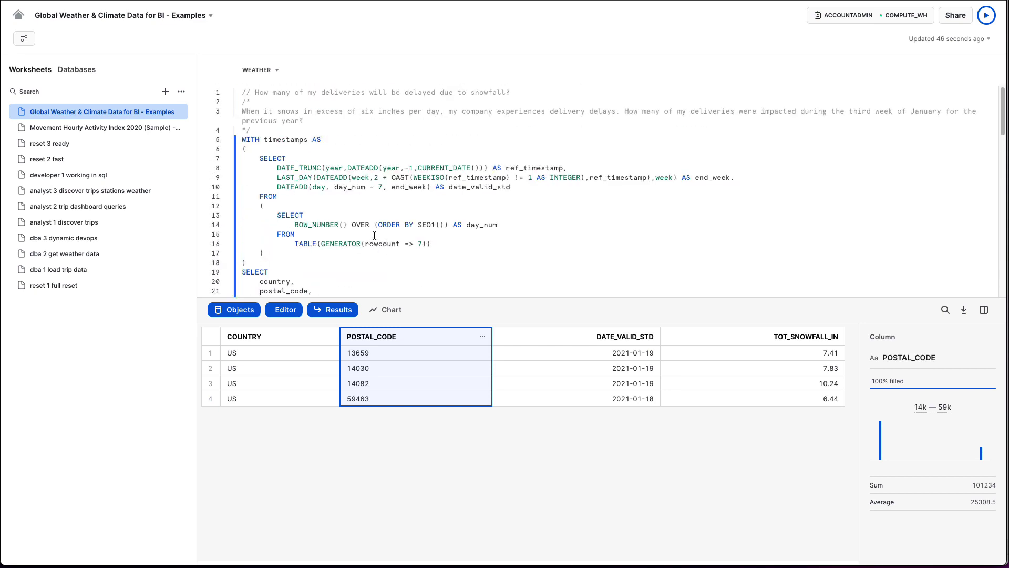
{"action": "scroll", "coordinate": [252, 130], "scroll_direction": "down", "scroll_amount": 10}
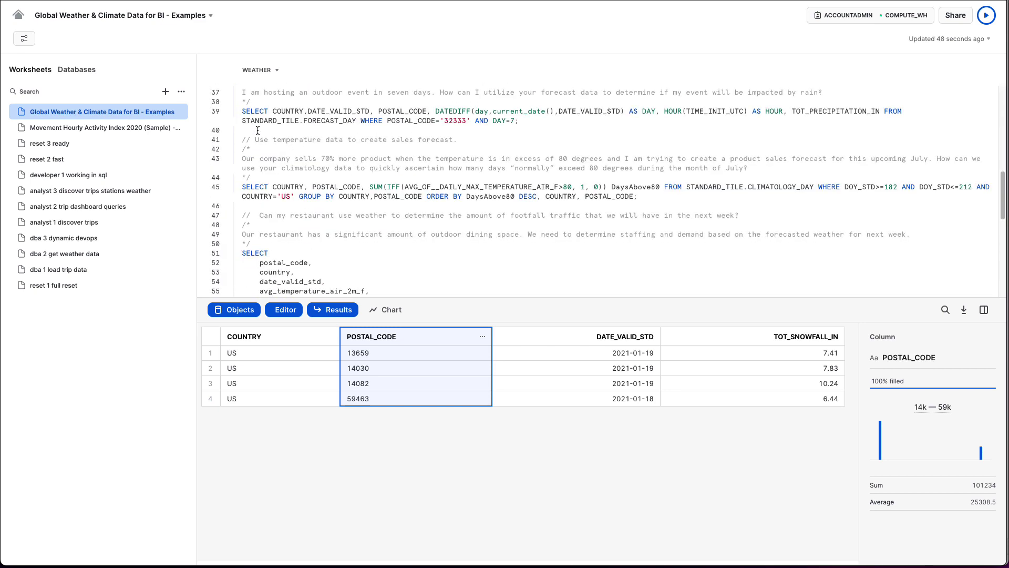
{"action": "scroll", "coordinate": [258, 131], "scroll_direction": "up", "scroll_amount": 10}
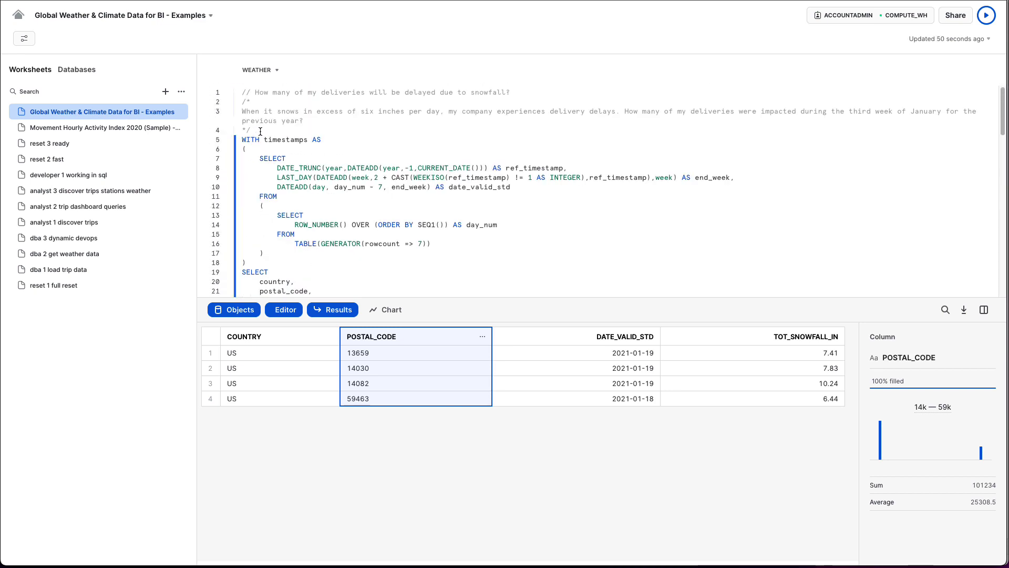